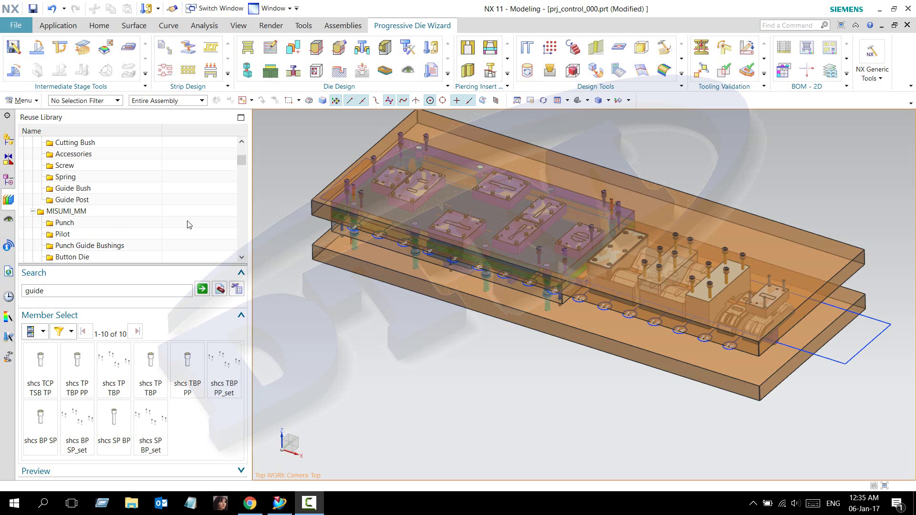
Turn on Point snapping and zoom in on the die plates at strip stations 1–15.
{"action": "left_click", "coordinate": [375, 100]}
{"action": "middle_click_drag", "start_coordinate": [413, 337], "coordinate": [407, 343], "text": "shift"}
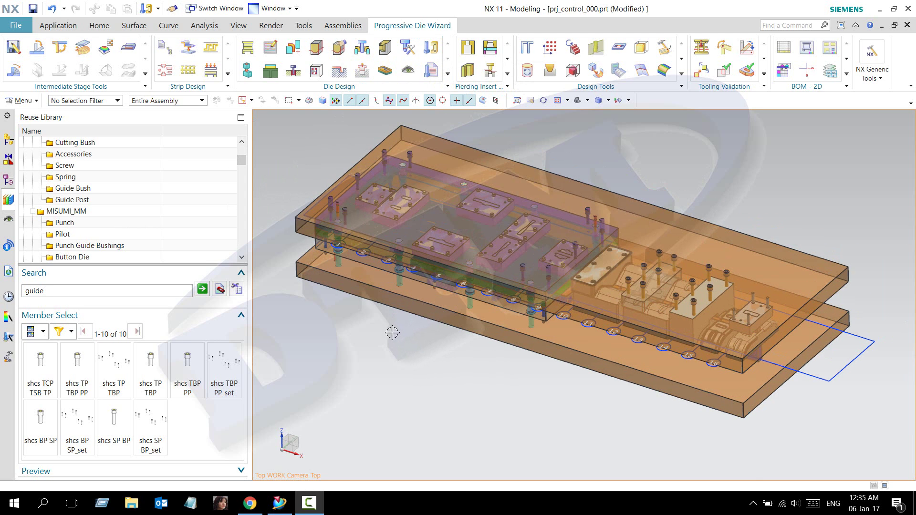
{"action": "middle_click_drag", "start_coordinate": [401, 341], "coordinate": [403, 352]}
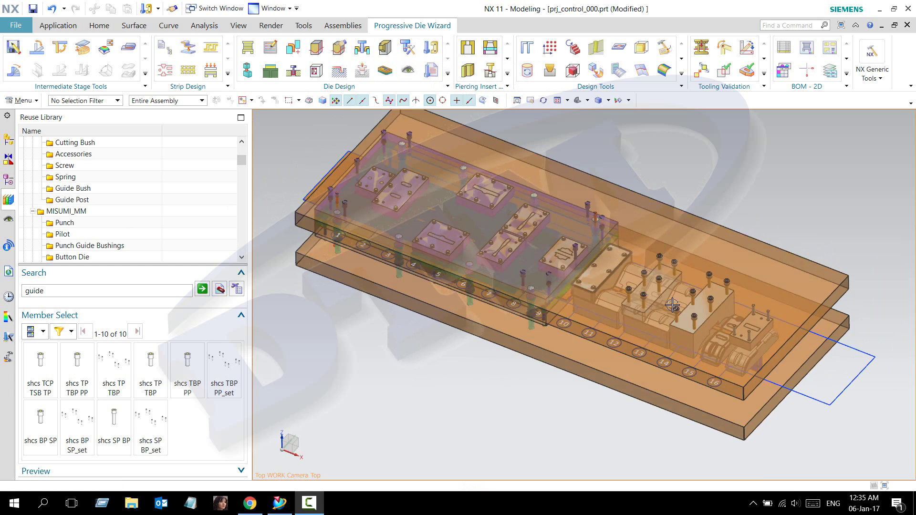
{"action": "scroll", "coordinate": [640, 267], "scroll_direction": "up", "scroll_amount": 5}
{"action": "scroll", "coordinate": [637, 234], "scroll_direction": "up", "scroll_amount": 2}
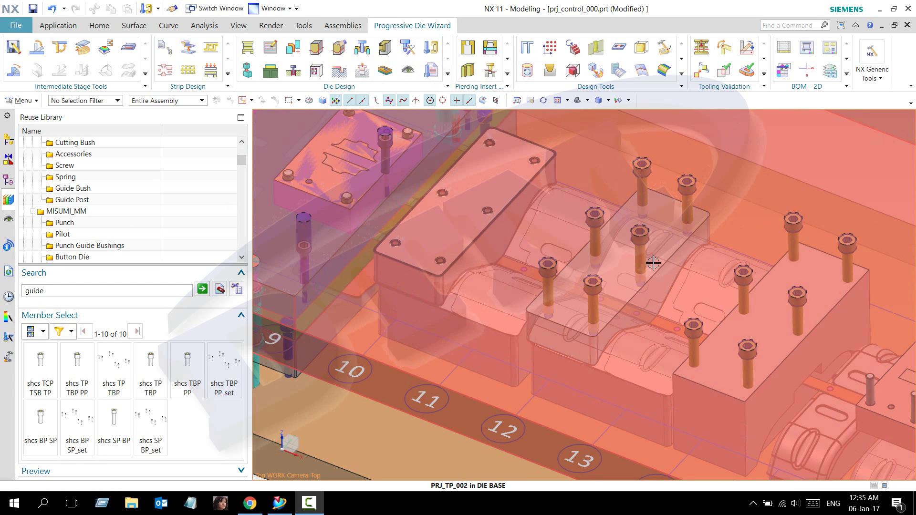
{"action": "scroll", "coordinate": [636, 231], "scroll_direction": "down", "scroll_amount": 5}
{"action": "scroll", "coordinate": [466, 311], "scroll_direction": "up", "scroll_amount": 2}
{"action": "scroll", "coordinate": [634, 339], "scroll_direction": "up", "scroll_amount": 2}
{"action": "scroll", "coordinate": [634, 339], "scroll_direction": "down", "scroll_amount": 1}
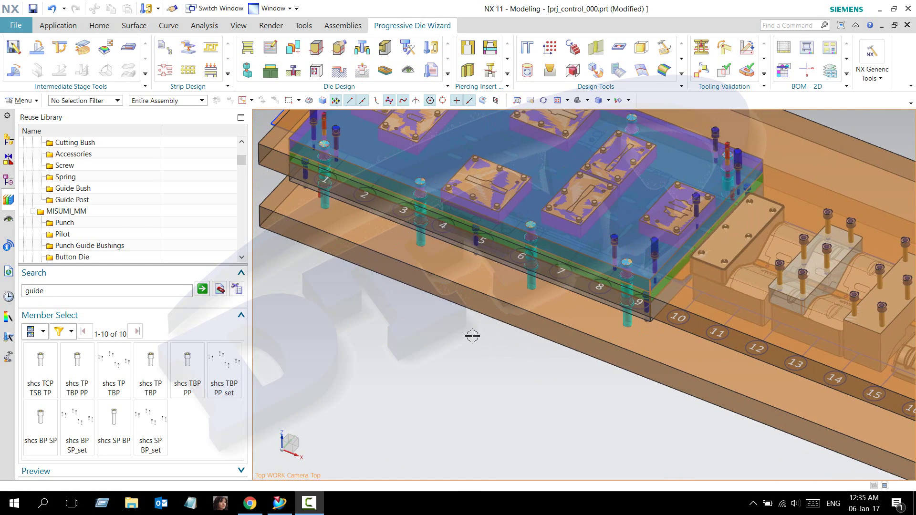
{"action": "scroll", "coordinate": [476, 344], "scroll_direction": "up", "scroll_amount": 1}
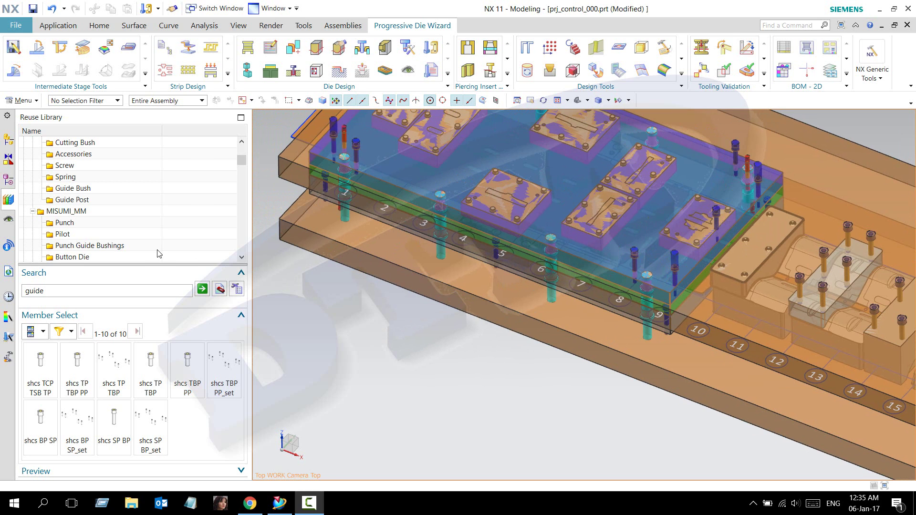
Start a MISUMI Outer_Guide Set standard part with library members shown as previews.
{"action": "left_click", "coordinate": [435, 49]}
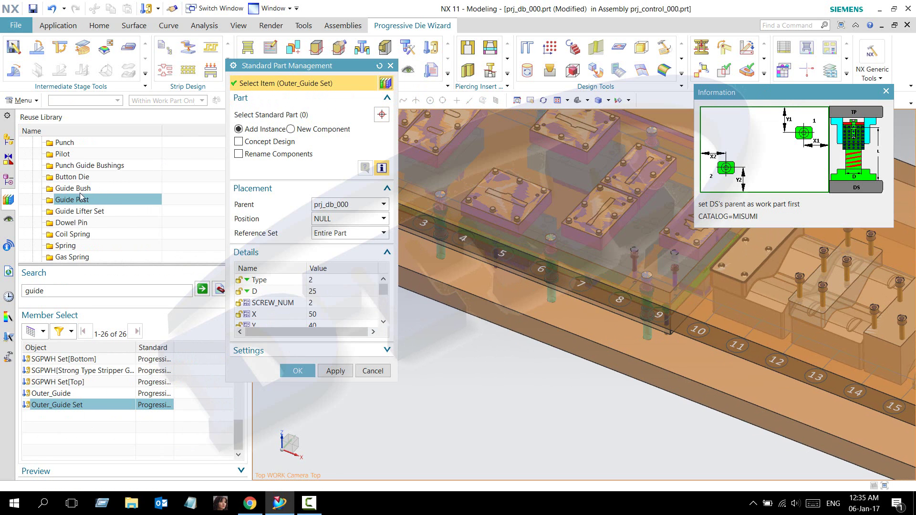
{"action": "scroll", "coordinate": [80, 206], "scroll_direction": "up", "scroll_amount": 2}
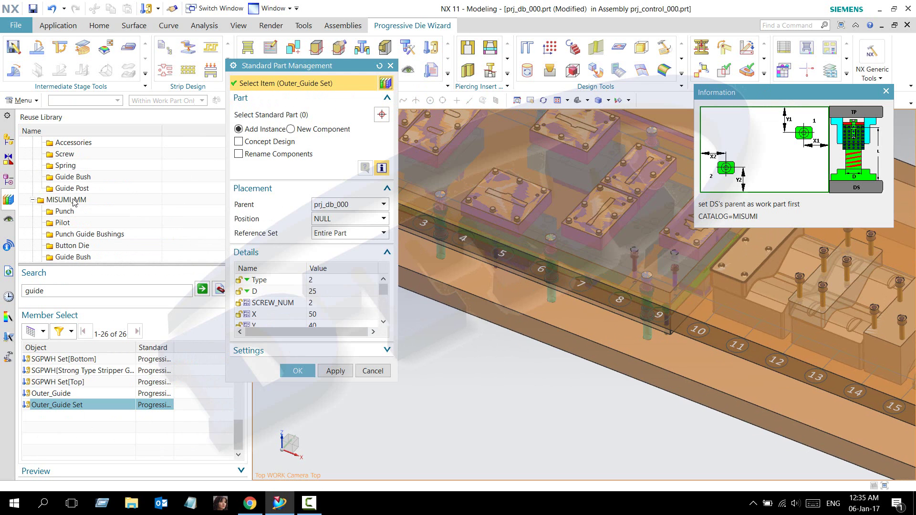
{"action": "scroll", "coordinate": [74, 203], "scroll_direction": "down", "scroll_amount": 1}
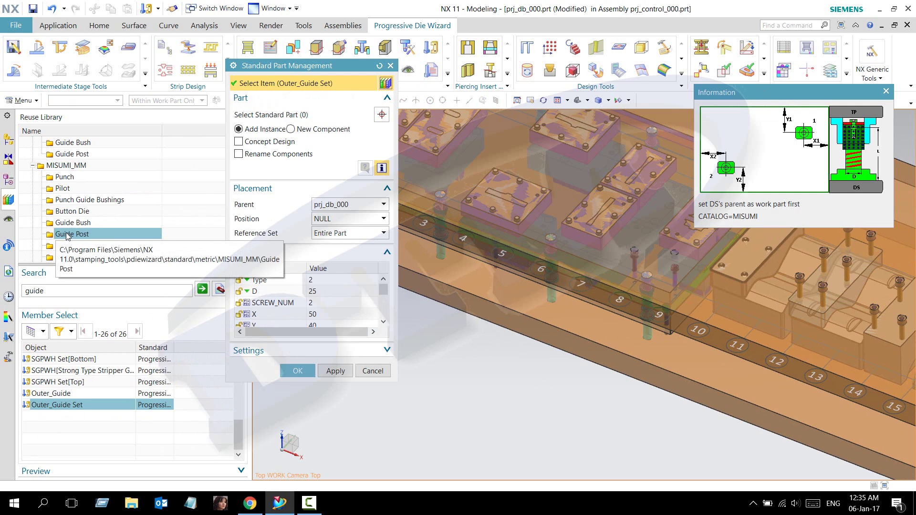
{"action": "left_click", "coordinate": [43, 331]}
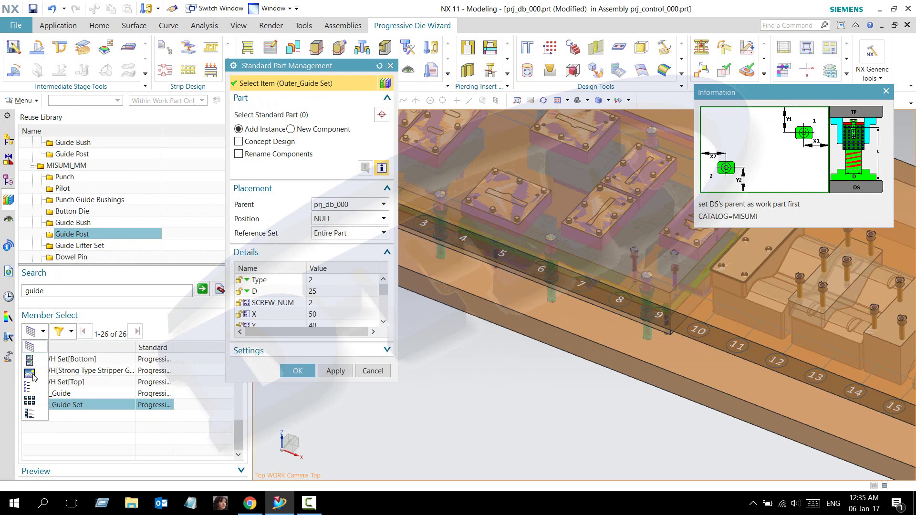
{"action": "left_click", "coordinate": [30, 365]}
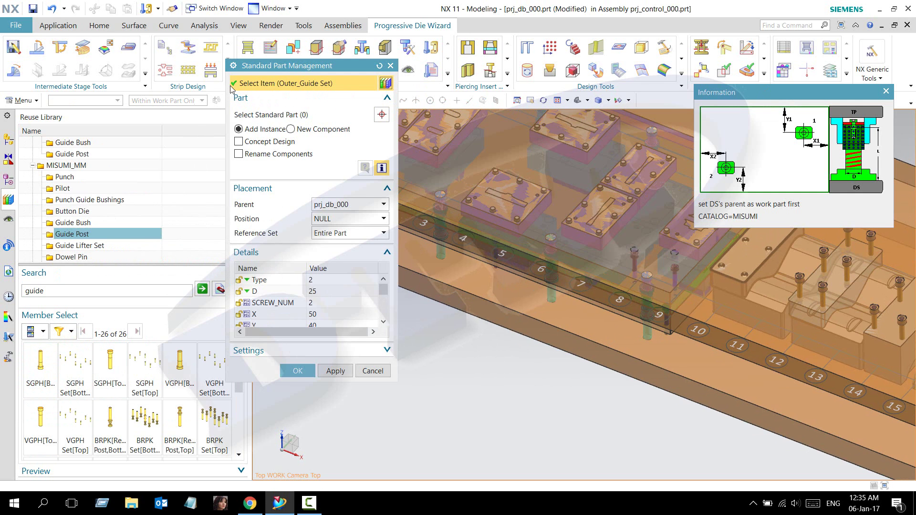
Show the members as large previews and orbit the die to a low side-on view.
{"action": "left_click_drag", "start_coordinate": [280, 69], "coordinate": [341, 74]}
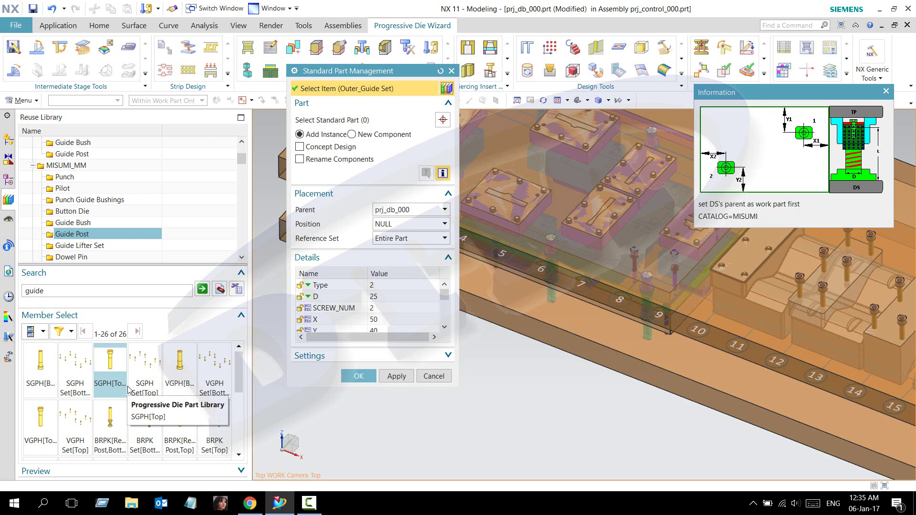
{"action": "scroll", "coordinate": [38, 377], "scroll_direction": "down", "scroll_amount": 2}
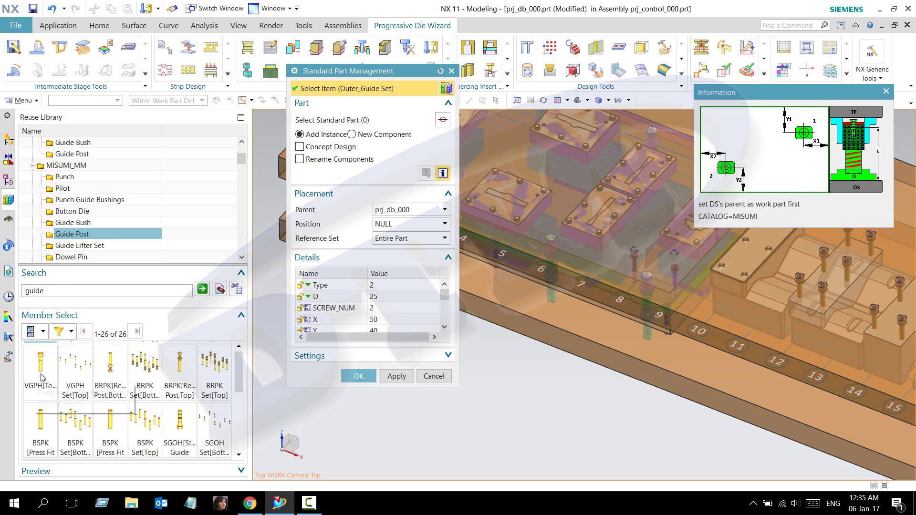
{"action": "scroll", "coordinate": [42, 378], "scroll_direction": "down", "scroll_amount": 3}
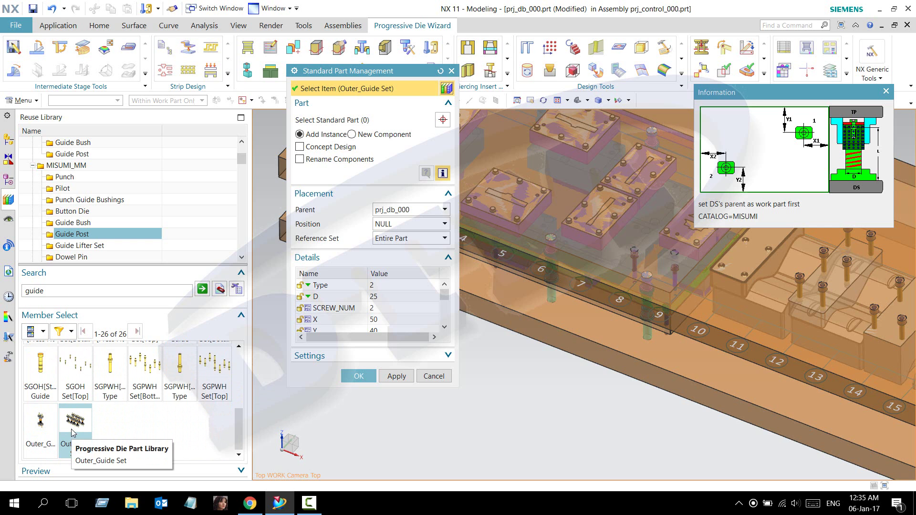
{"action": "left_click", "coordinate": [42, 331]}
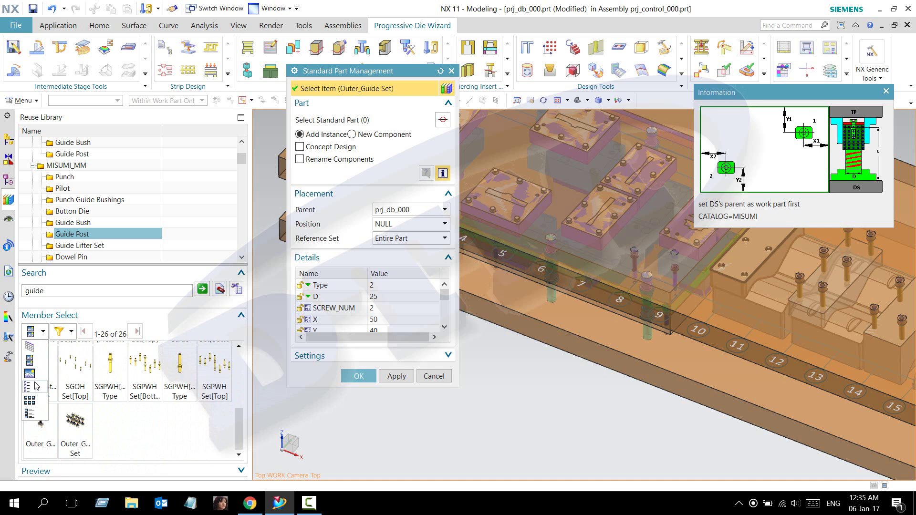
{"action": "left_click", "coordinate": [31, 375]}
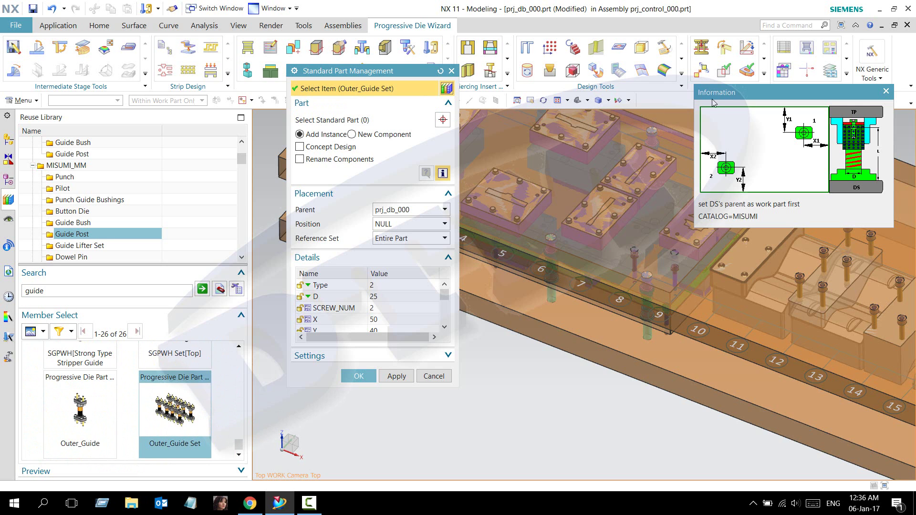
{"action": "left_click_drag", "start_coordinate": [701, 92], "coordinate": [511, 94]}
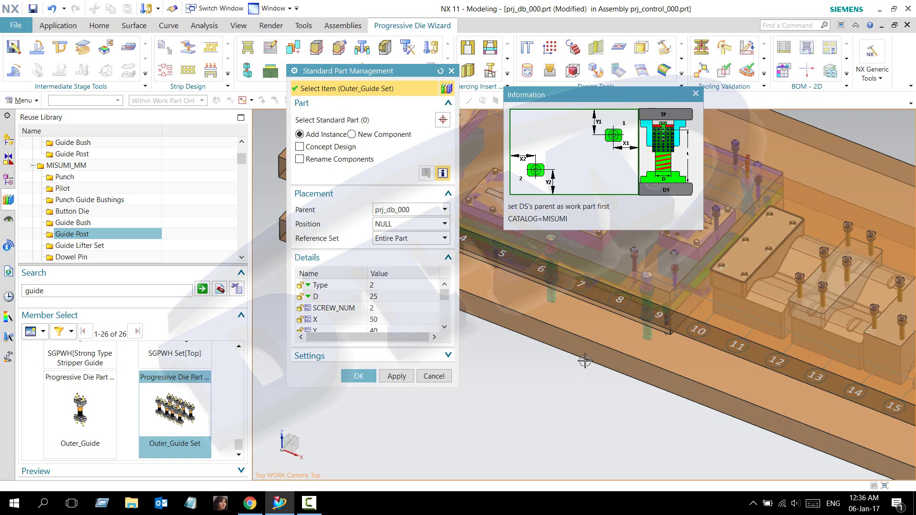
{"action": "mouse_move", "coordinate": [585, 367]}
{"action": "middle_mouse_down"}
{"action": "mouse_move", "coordinate": [638, 361]}
{"action": "mouse_move", "coordinate": [773, 403]}
{"action": "middle_mouse_up"}
{"action": "scroll", "coordinate": [532, 292], "scroll_direction": "up", "scroll_amount": 3}
{"action": "scroll", "coordinate": [533, 292], "scroll_direction": "up", "scroll_amount": 1}
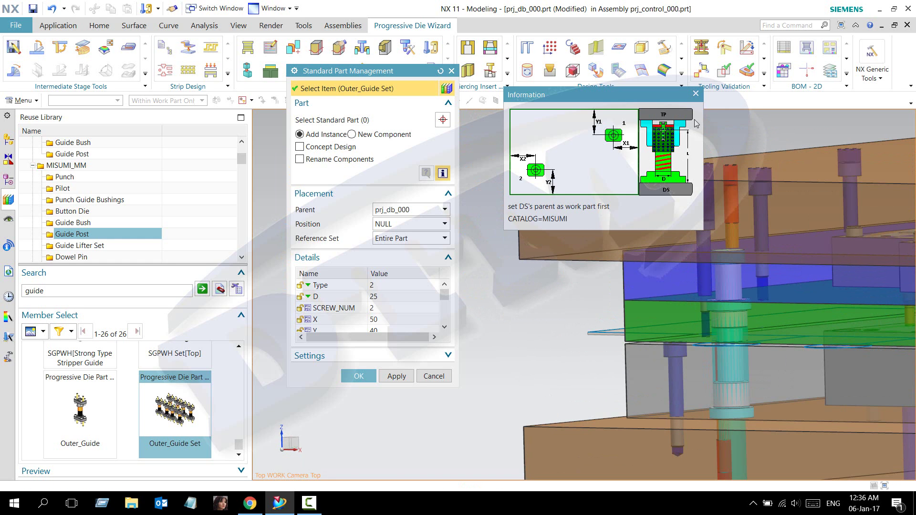
Set the Outer_Guide Set Type to 8 guide posts.
{"action": "left_click", "coordinate": [326, 297]}
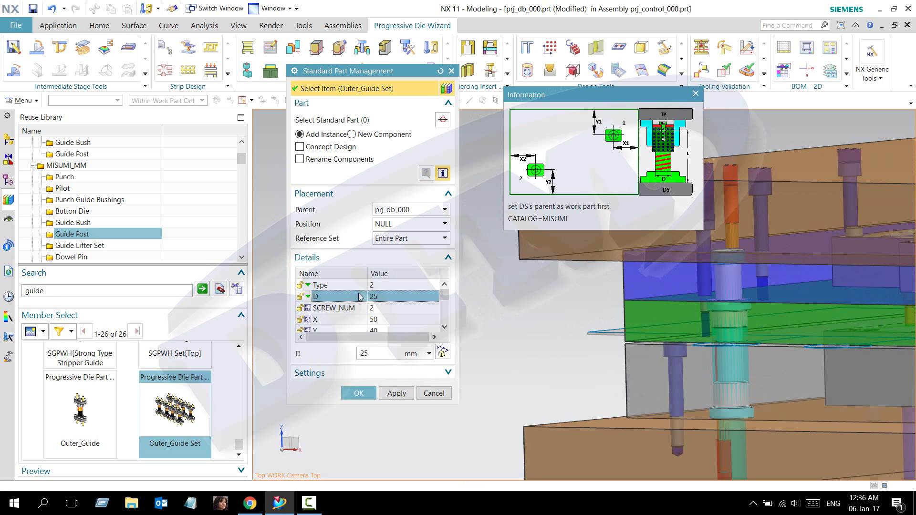
{"action": "left_click", "coordinate": [387, 285]}
{"action": "left_click", "coordinate": [415, 286]}
{"action": "mouse_move", "coordinate": [389, 284]}
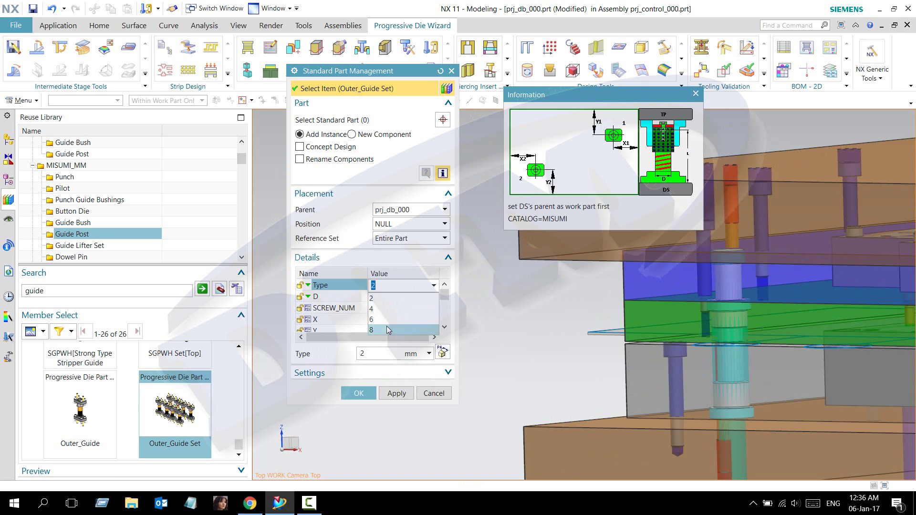
{"action": "left_click", "coordinate": [386, 326]}
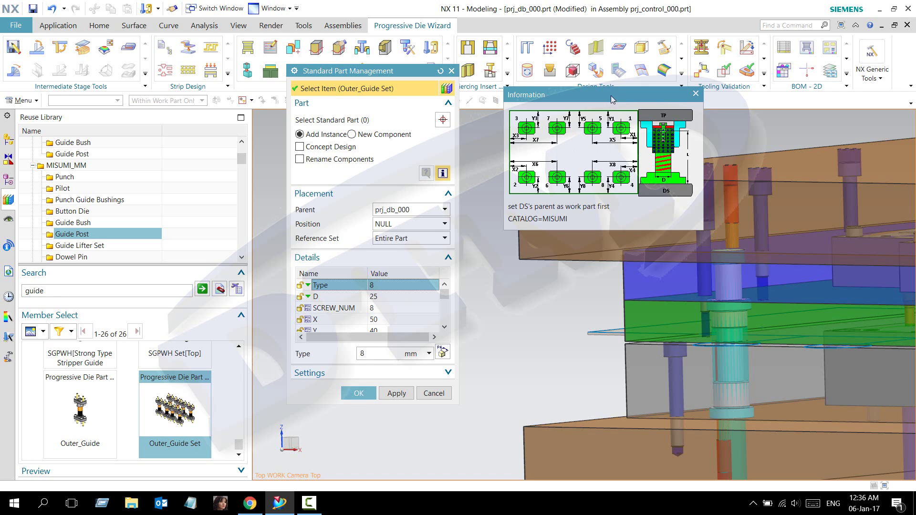
{"action": "left_click_drag", "start_coordinate": [373, 71], "coordinate": [361, 65]}
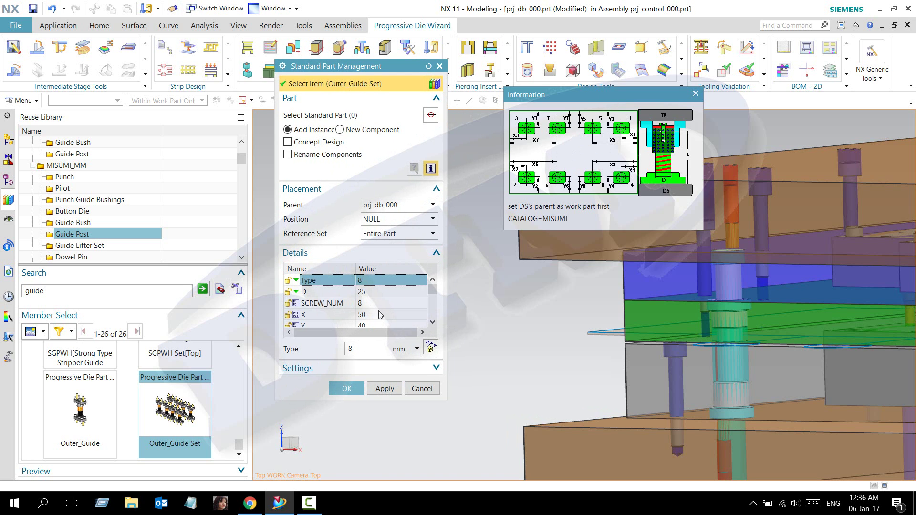
{"action": "scroll", "coordinate": [353, 291], "scroll_direction": "down", "scroll_amount": 1}
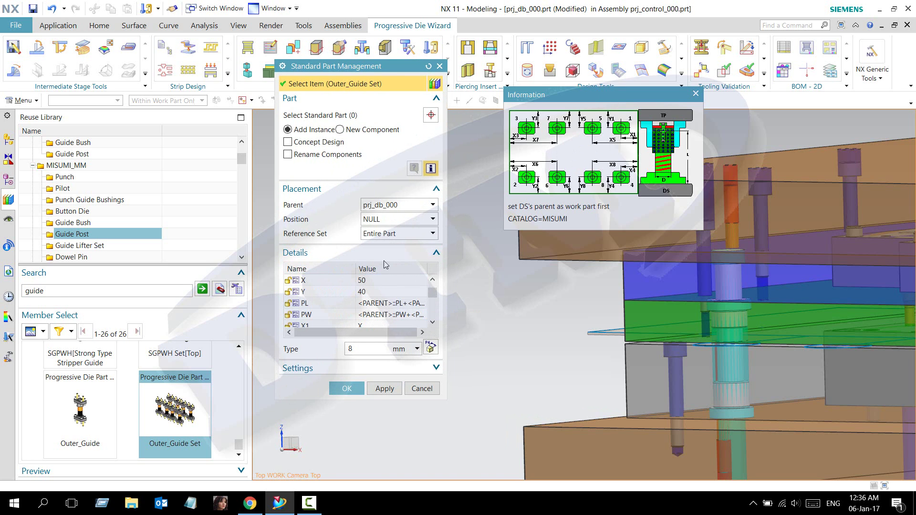
{"action": "scroll", "coordinate": [366, 295], "scroll_direction": "down", "scroll_amount": 2}
{"action": "scroll", "coordinate": [366, 303], "scroll_direction": "down", "scroll_amount": 1}
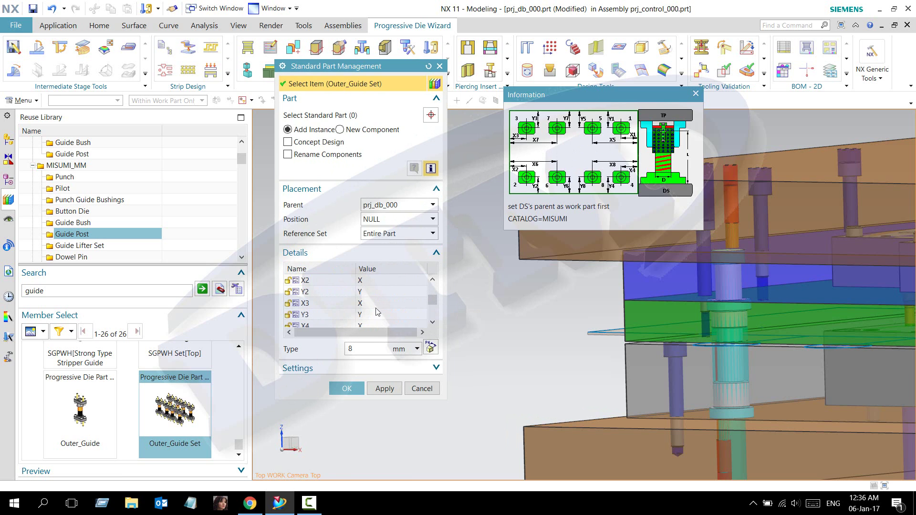
{"action": "scroll", "coordinate": [380, 313], "scroll_direction": "down", "scroll_amount": 2}
{"action": "scroll", "coordinate": [381, 313], "scroll_direction": "down", "scroll_amount": 1}
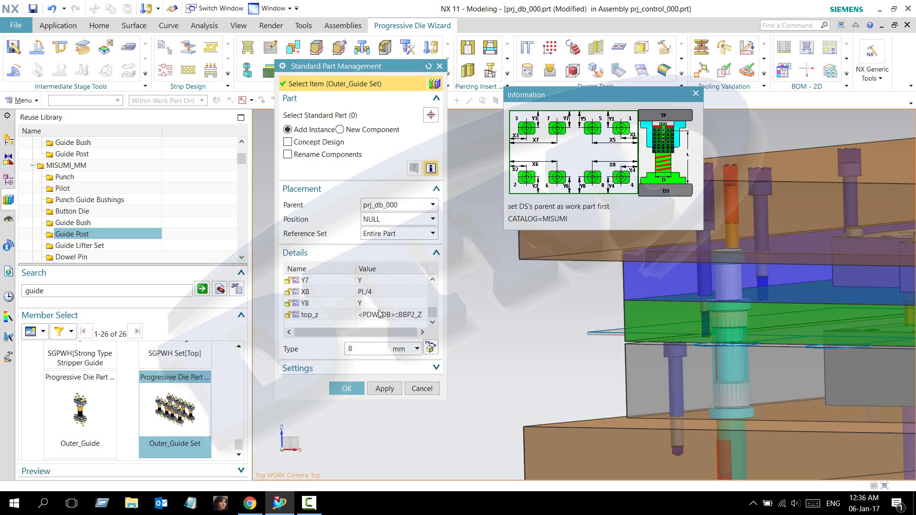
{"action": "scroll", "coordinate": [384, 303], "scroll_direction": "up", "scroll_amount": 1}
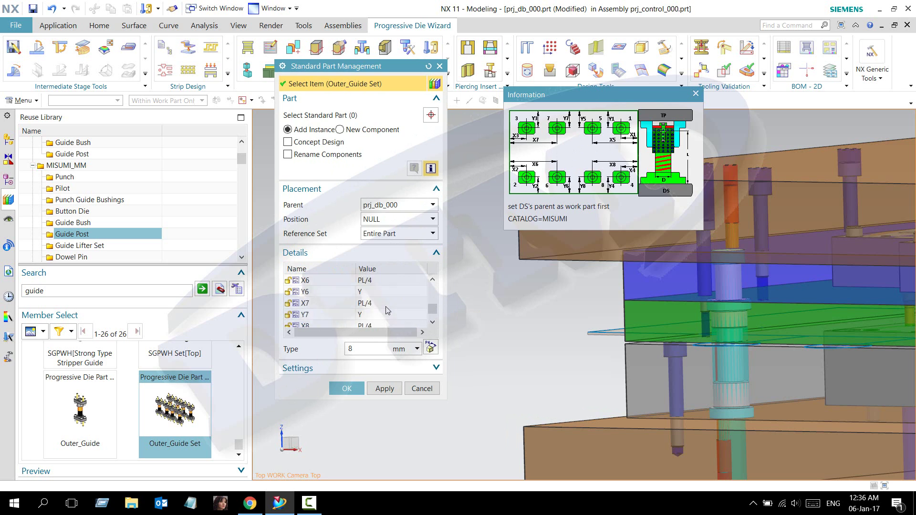
{"action": "scroll", "coordinate": [383, 303], "scroll_direction": "up", "scroll_amount": 1}
Set the X5 and X6 offsets of the guide set to PL/3.
{"action": "left_click", "coordinate": [376, 293]}
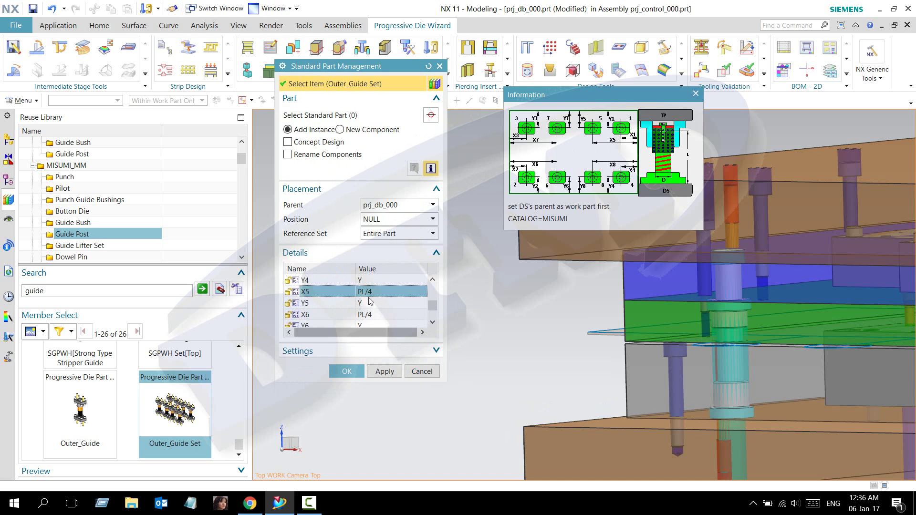
{"action": "left_click", "coordinate": [377, 293]}
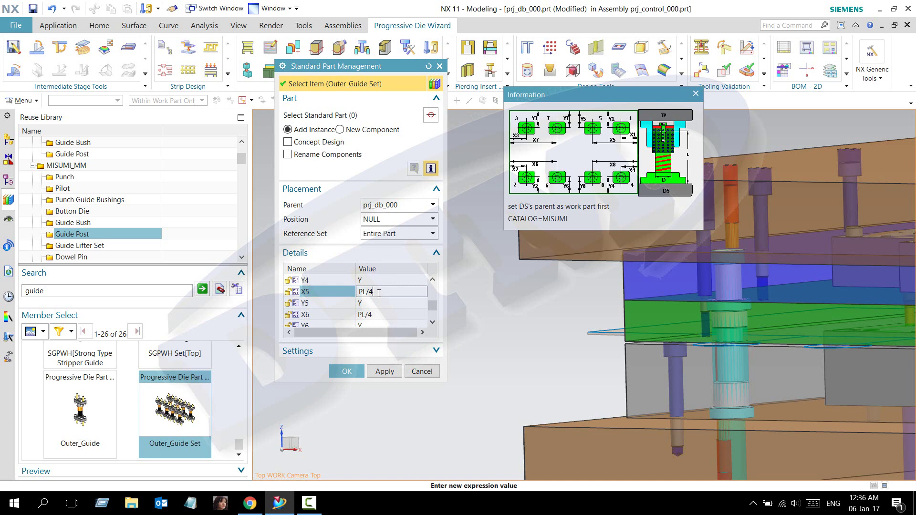
{"action": "type", "text": "3"}
{"action": "key", "text": "Return"}
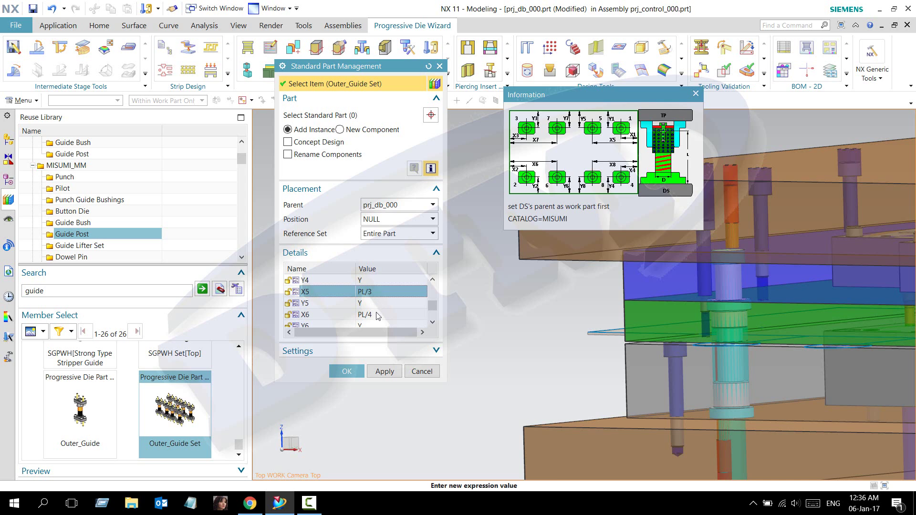
{"action": "left_click", "coordinate": [378, 314]}
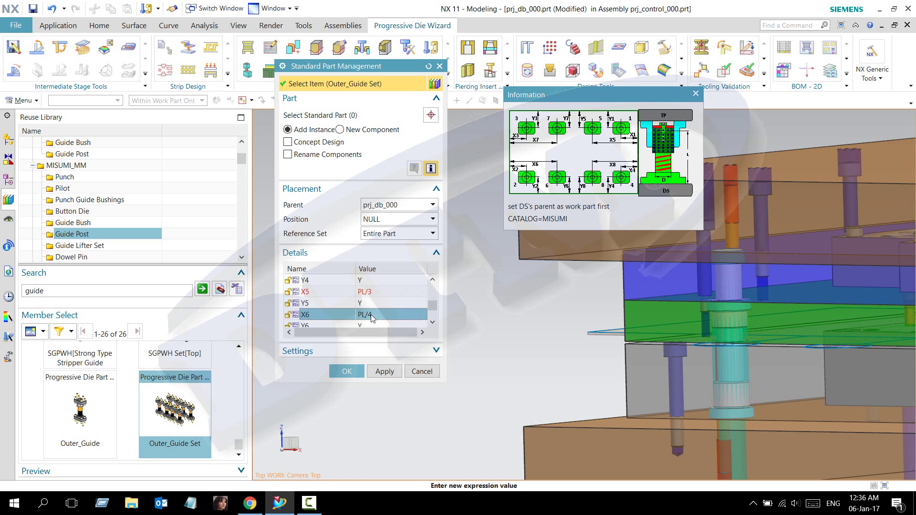
{"action": "left_click", "coordinate": [372, 315]}
{"action": "type", "text": "3"}
{"action": "key", "text": "Return"}
{"action": "scroll", "coordinate": [381, 323], "scroll_direction": "down", "scroll_amount": 1}
Set X7 and X8 to PL/3 and insert the guide set into the die.
{"action": "left_click", "coordinate": [380, 308]}
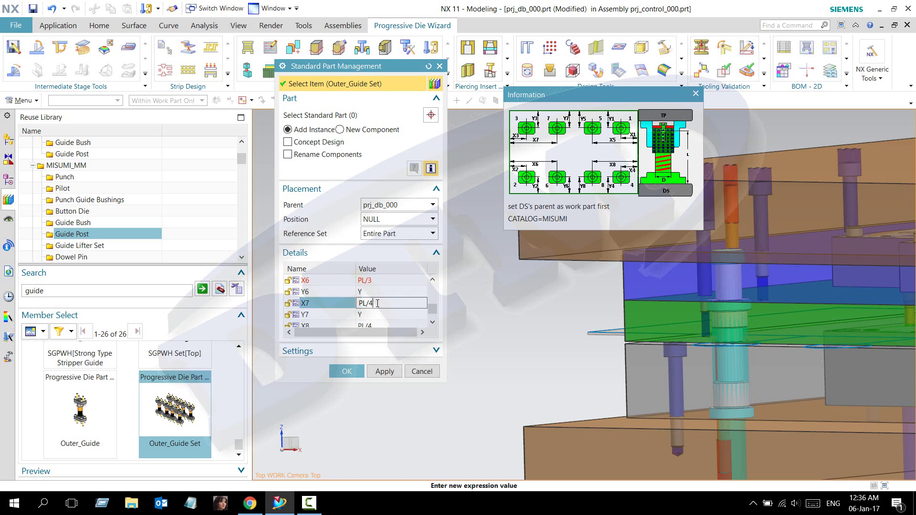
{"action": "type", "text": "3"}
{"action": "key", "text": "Return"}
{"action": "scroll", "coordinate": [379, 320], "scroll_direction": "down", "scroll_amount": 1}
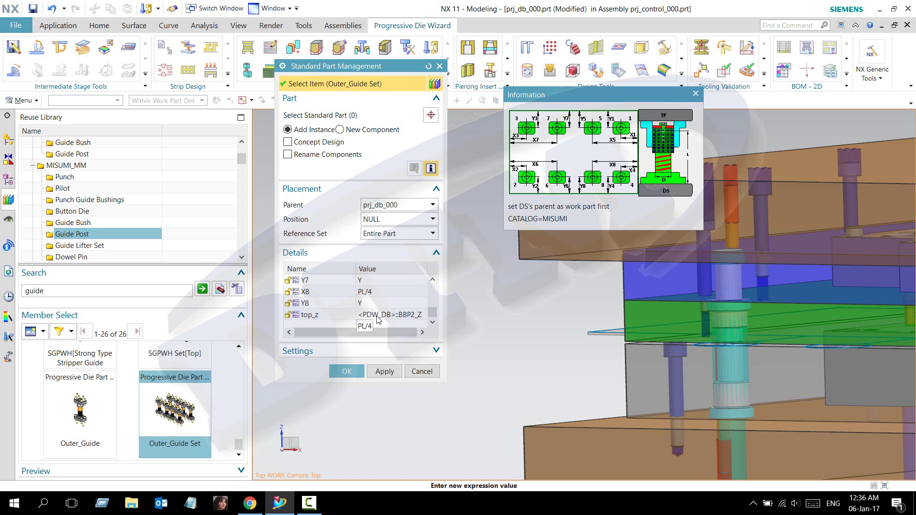
{"action": "left_click", "coordinate": [380, 291]}
{"action": "left_click", "coordinate": [379, 291]}
{"action": "key", "text": "BackSpace"}
{"action": "type", "text": "3"}
{"action": "key", "text": "Return"}
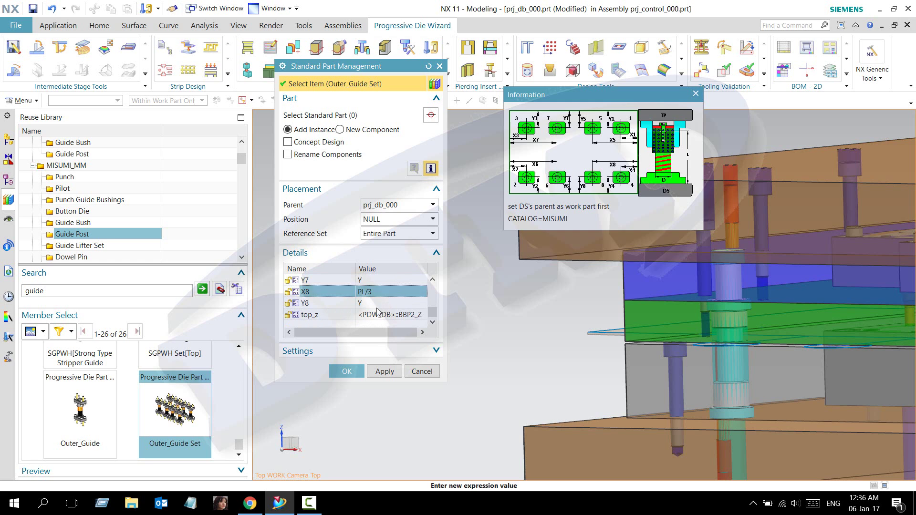
{"action": "left_click", "coordinate": [346, 371]}
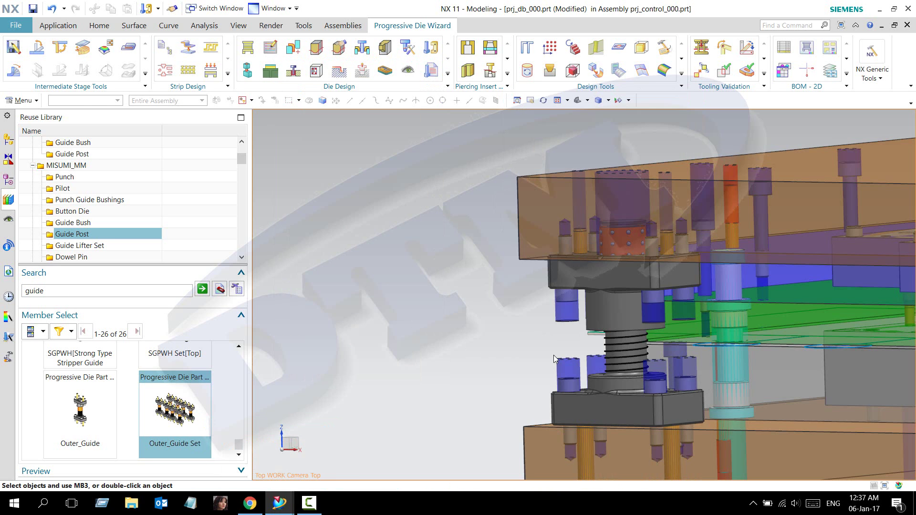
Orbit and zoom onto the inserted guide set, then narrow the Reuse Library panel.
{"action": "mouse_move", "coordinate": [482, 327]}
{"action": "middle_mouse_down"}
{"action": "mouse_move", "coordinate": [577, 356]}
{"action": "mouse_move", "coordinate": [511, 247]}
{"action": "middle_mouse_up"}
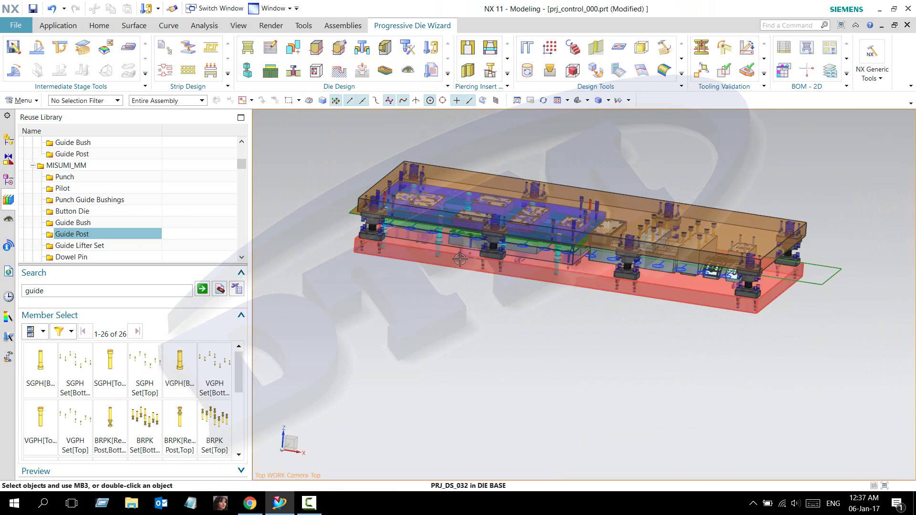
{"action": "middle_click_drag", "start_coordinate": [512, 248], "coordinate": [460, 286]}
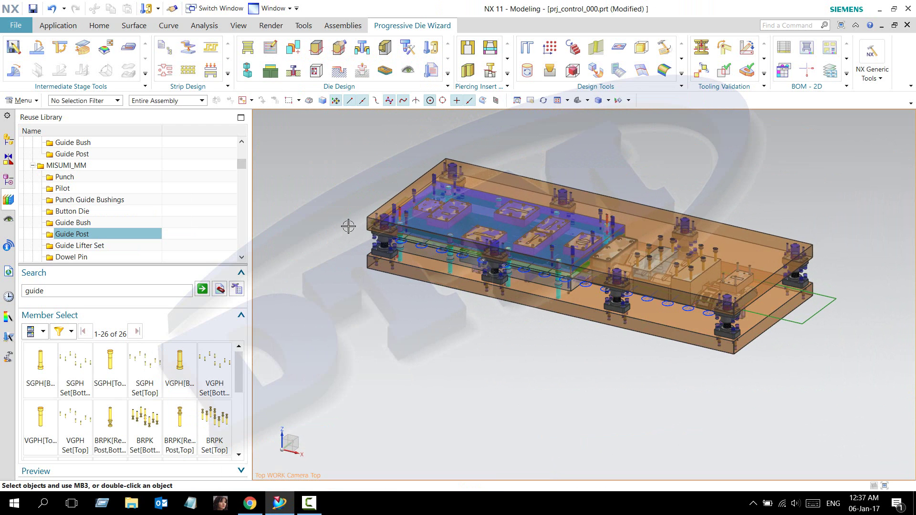
{"action": "scroll", "coordinate": [339, 212], "scroll_direction": "up", "scroll_amount": 1}
{"action": "scroll", "coordinate": [308, 222], "scroll_direction": "up", "scroll_amount": 1}
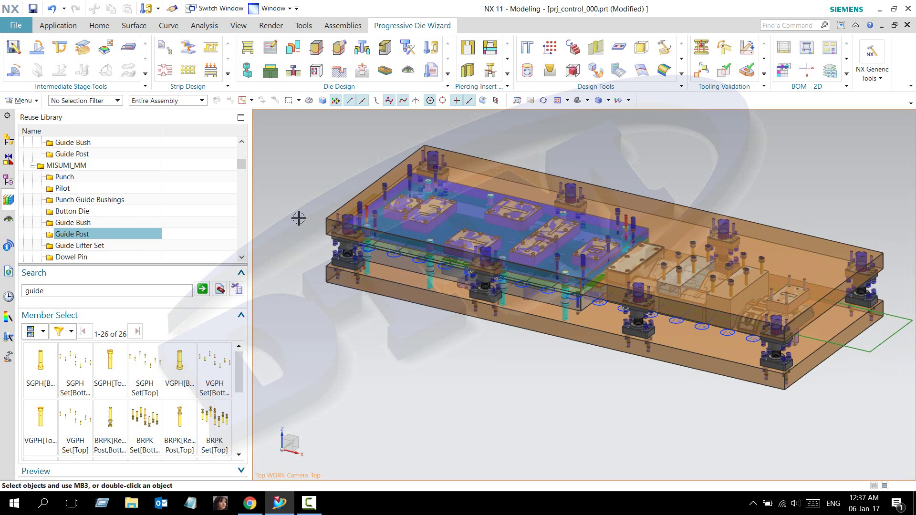
{"action": "left_click_drag", "start_coordinate": [250, 216], "coordinate": [189, 210]}
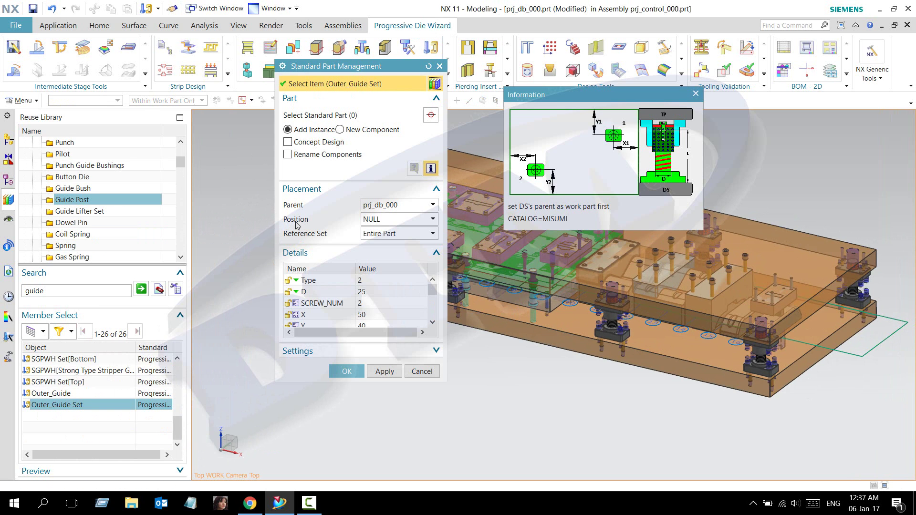
Move the settings and preview windows left and keep the placement Position at NULL.
{"action": "left_click_drag", "start_coordinate": [411, 69], "coordinate": [353, 80]}
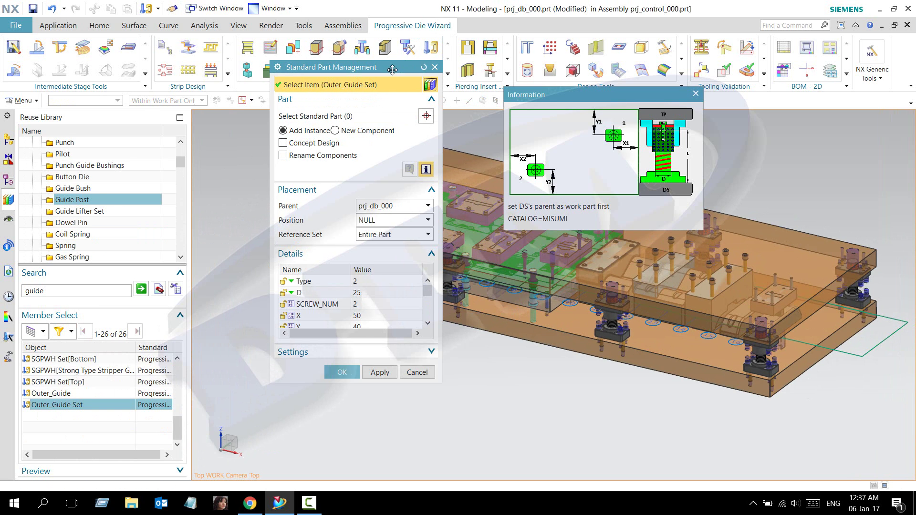
{"action": "left_click_drag", "start_coordinate": [560, 97], "coordinate": [453, 80]}
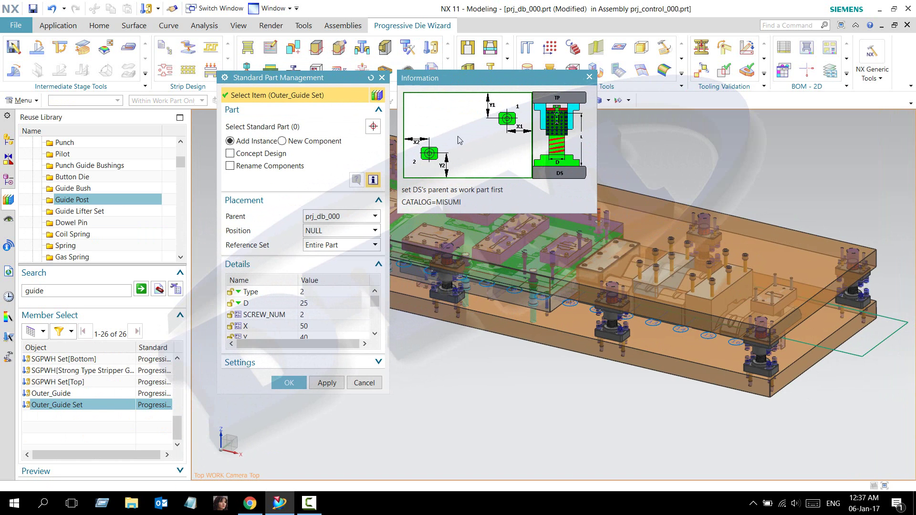
{"action": "left_click", "coordinate": [315, 233]}
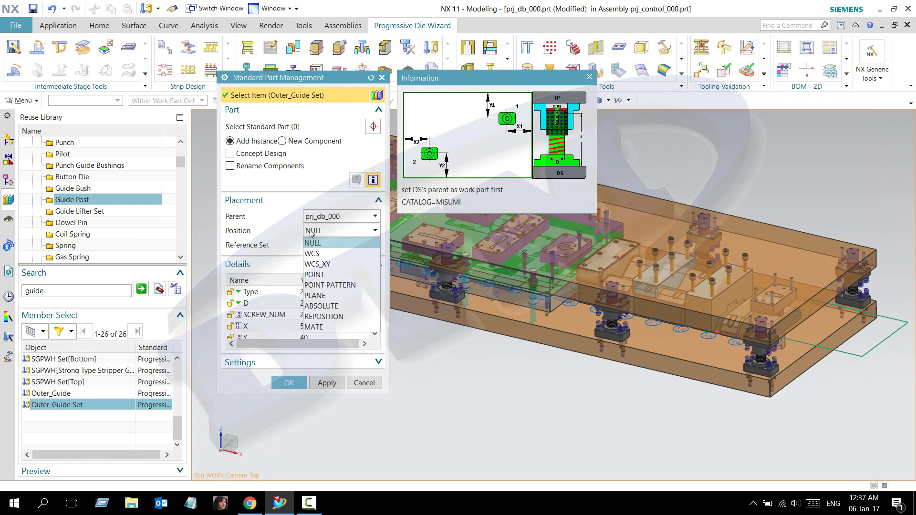
{"action": "left_click", "coordinate": [311, 232]}
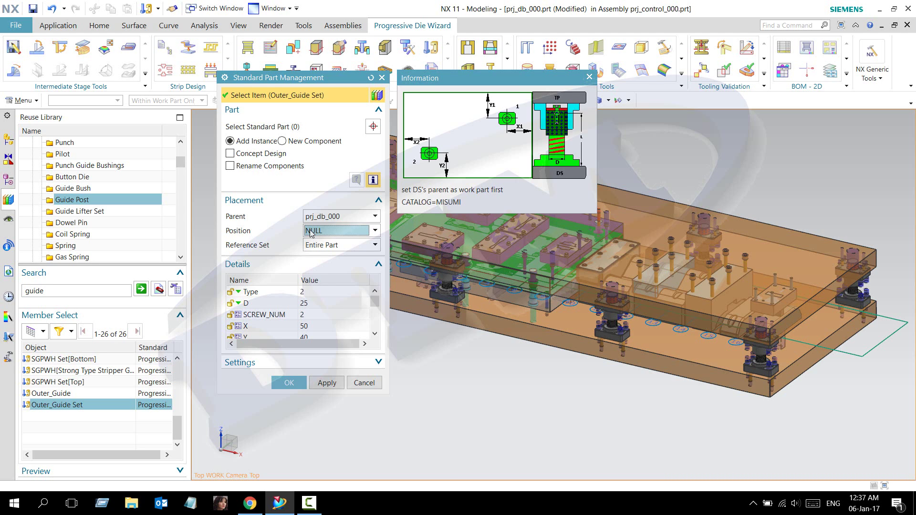
{"action": "left_click", "coordinate": [311, 233]}
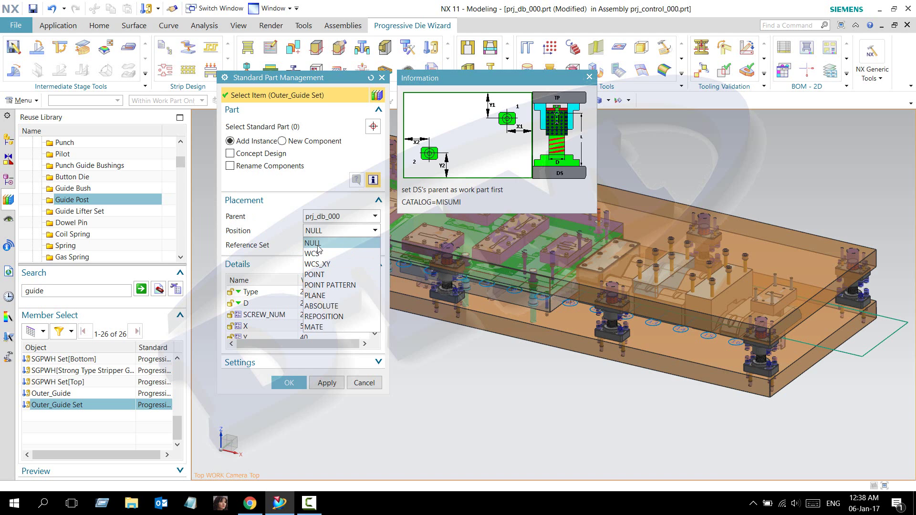
{"action": "left_click", "coordinate": [319, 249]}
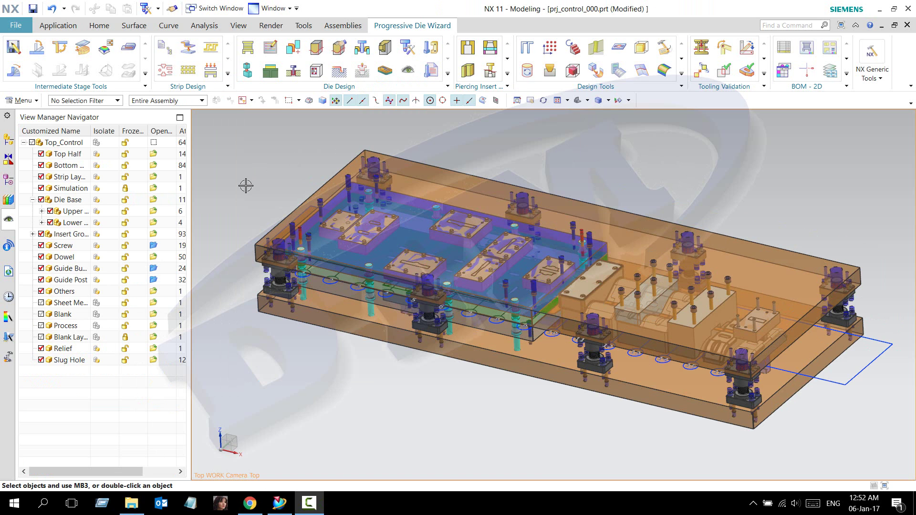
Open Standard Part Management for the STA pilot punch and zoom in on the die.
{"action": "left_click", "coordinate": [423, 57]}
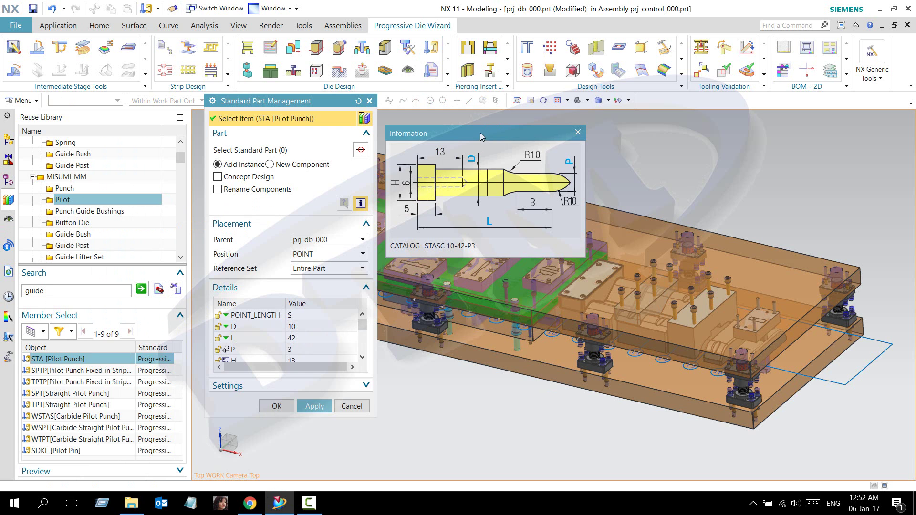
{"action": "middle_click_drag", "start_coordinate": [602, 338], "coordinate": [639, 381], "text": "shift"}
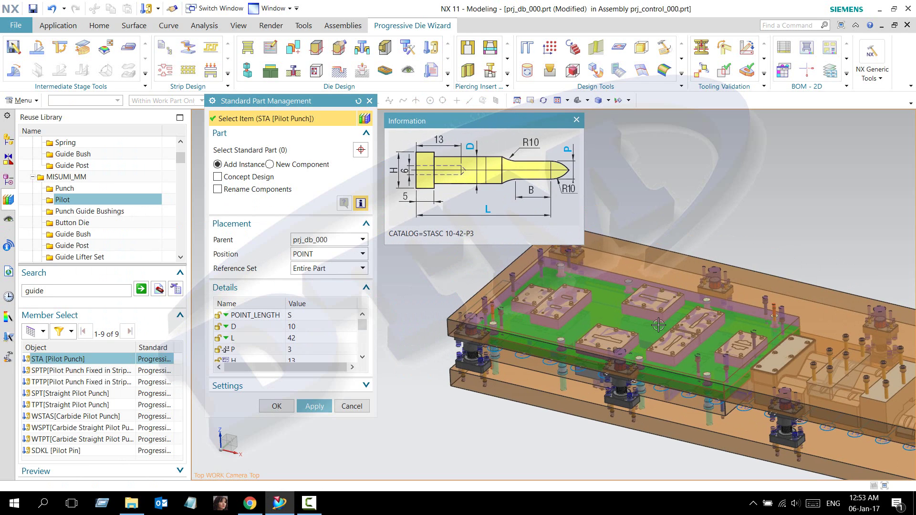
{"action": "scroll", "coordinate": [546, 323], "scroll_direction": "up", "scroll_amount": 2}
{"action": "scroll", "coordinate": [549, 324], "scroll_direction": "up", "scroll_amount": 1}
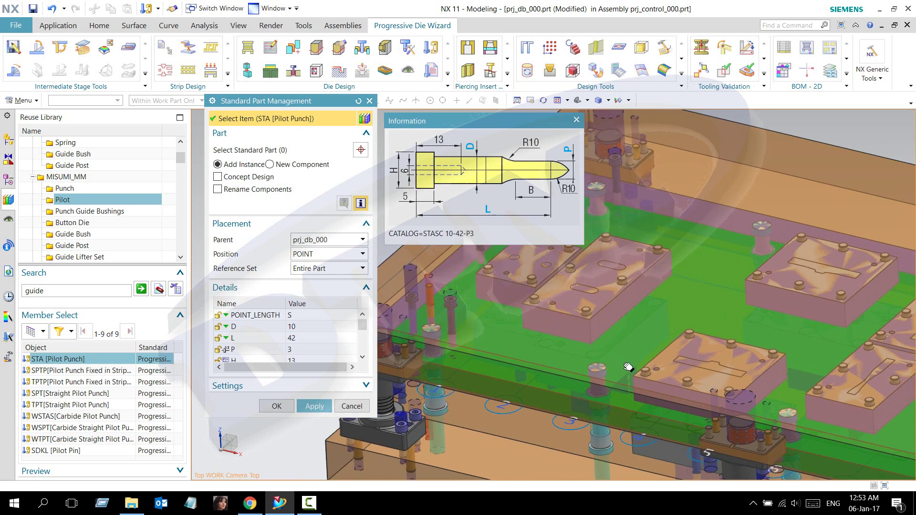
{"action": "scroll", "coordinate": [572, 322], "scroll_direction": "up", "scroll_amount": 1}
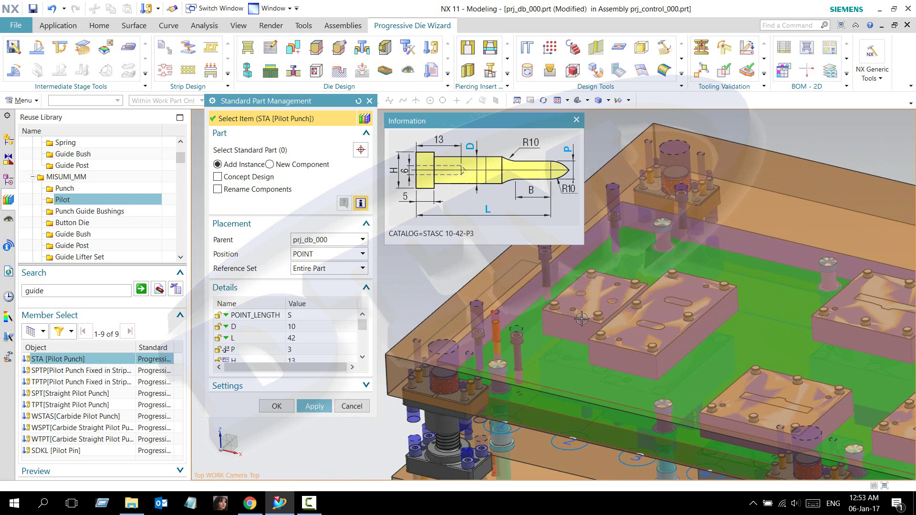
{"action": "scroll", "coordinate": [609, 299], "scroll_direction": "up", "scroll_amount": 2}
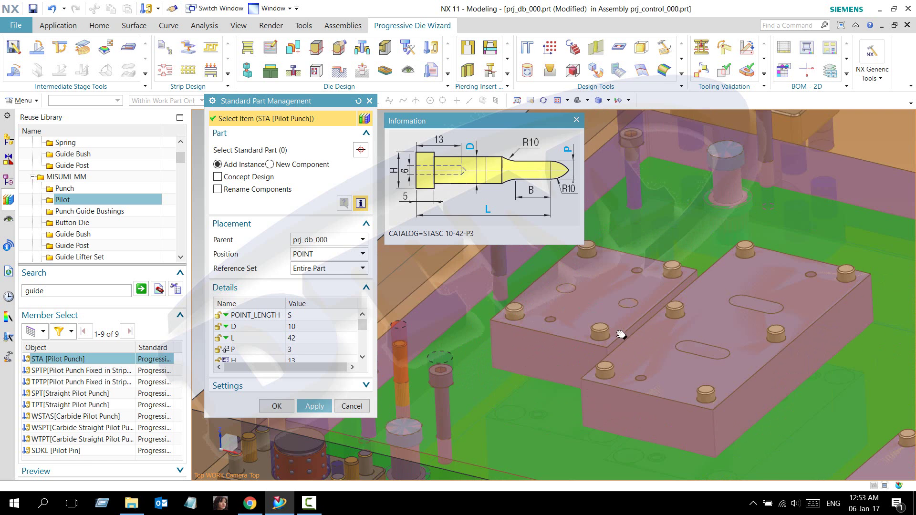
{"action": "scroll", "coordinate": [618, 331], "scroll_direction": "up", "scroll_amount": 1}
{"action": "scroll", "coordinate": [587, 307], "scroll_direction": "up", "scroll_amount": 1}
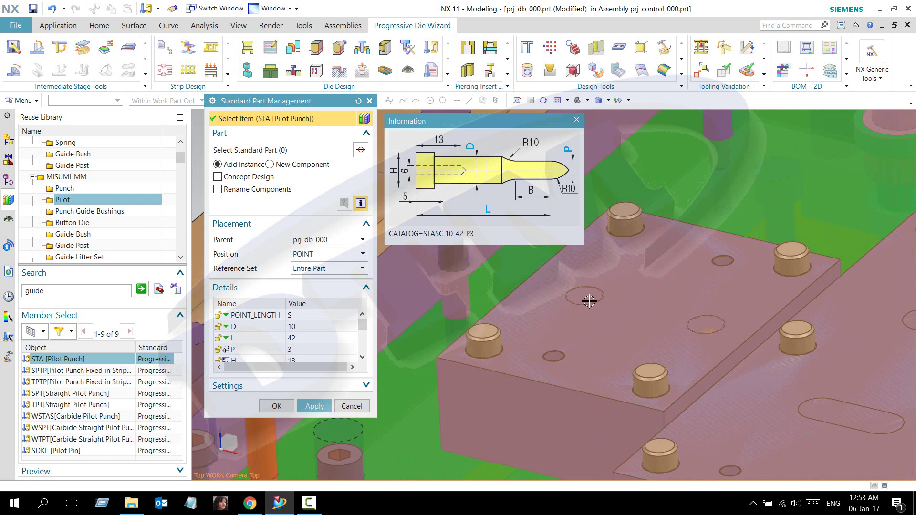
{"action": "scroll", "coordinate": [589, 300], "scroll_direction": "down", "scroll_amount": 2}
{"action": "scroll", "coordinate": [590, 301], "scroll_direction": "down", "scroll_amount": 2}
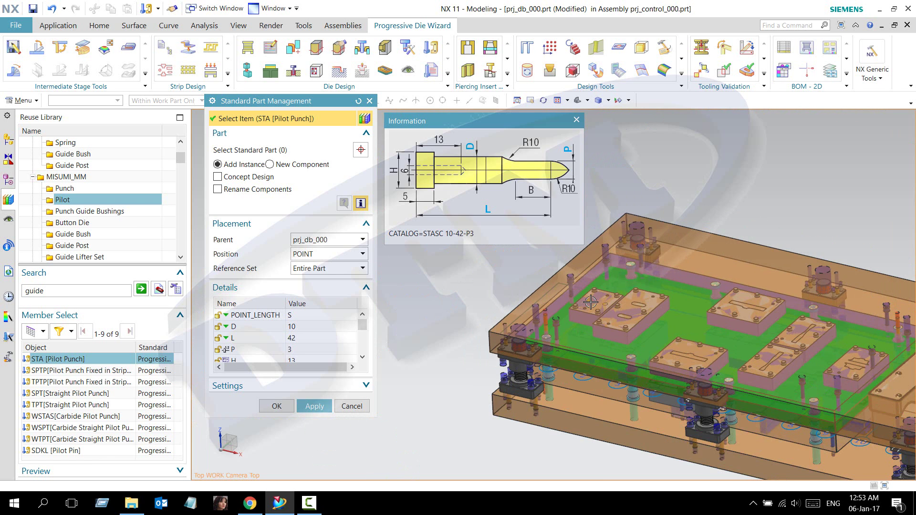
{"action": "scroll", "coordinate": [627, 305], "scroll_direction": "up", "scroll_amount": 2}
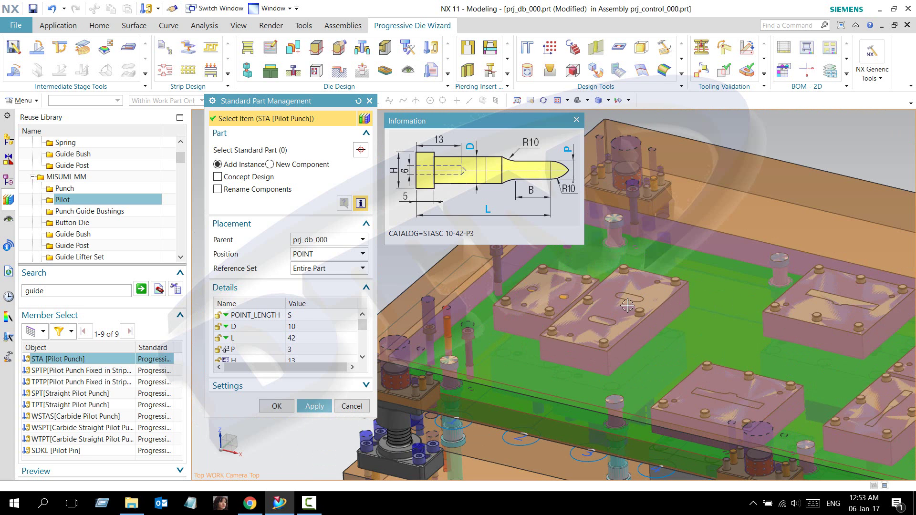
Show the View Manager Navigator's list of die components.
{"action": "left_click", "coordinate": [9, 221]}
{"action": "scroll", "coordinate": [645, 337], "scroll_direction": "down", "scroll_amount": 2}
{"action": "scroll", "coordinate": [692, 362], "scroll_direction": "down", "scroll_amount": 2}
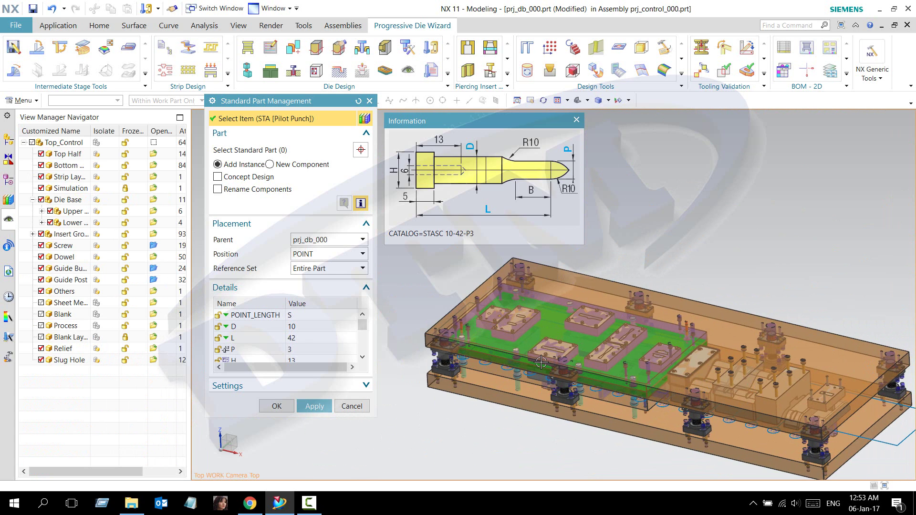
Hide the Die Base group and orbit to a low side view of the strip.
{"action": "left_click", "coordinate": [41, 199]}
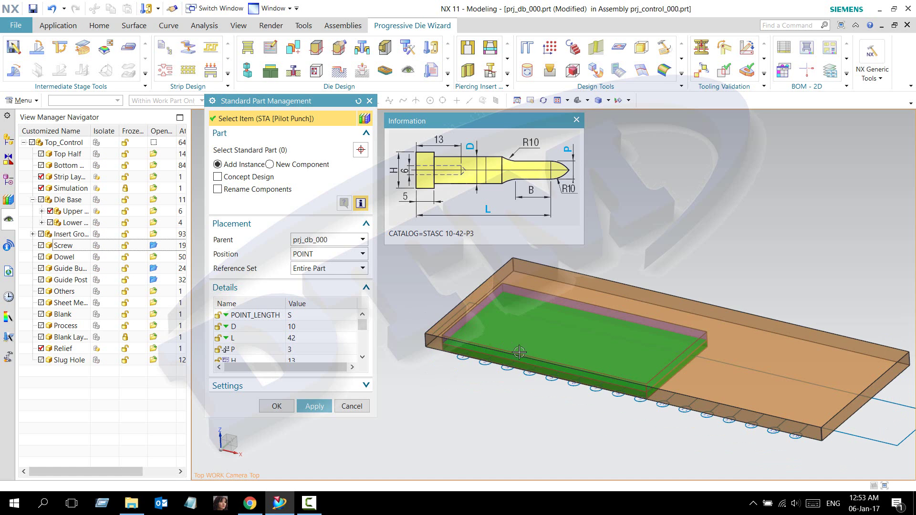
{"action": "mouse_move", "coordinate": [537, 366]}
{"action": "middle_mouse_down"}
{"action": "mouse_move", "coordinate": [554, 349]}
{"action": "mouse_move", "coordinate": [495, 353]}
{"action": "mouse_move", "coordinate": [556, 358]}
{"action": "mouse_move", "coordinate": [569, 348]}
{"action": "mouse_move", "coordinate": [555, 387]}
{"action": "middle_mouse_up"}
{"action": "scroll", "coordinate": [495, 352], "scroll_direction": "up", "scroll_amount": 3}
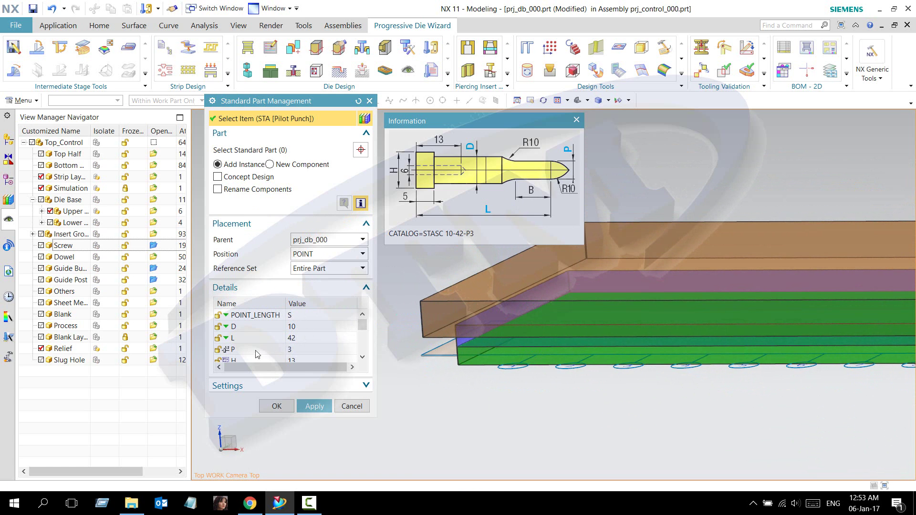
Set the STA pilot punch to P 6, L 62 and D 13 (STASC 13-62-P6).
{"action": "left_click", "coordinate": [291, 355]}
{"action": "left_click", "coordinate": [296, 348]}
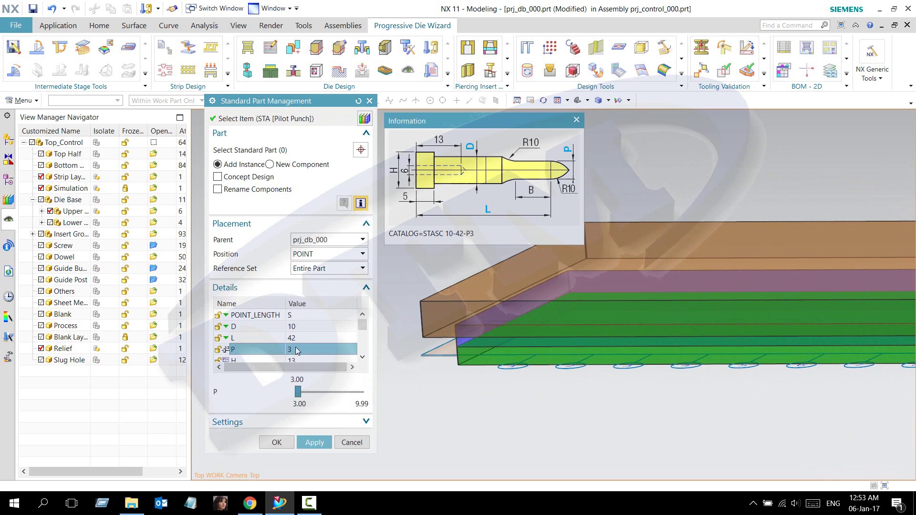
{"action": "type", "text": "6"}
{"action": "key", "text": "Return"}
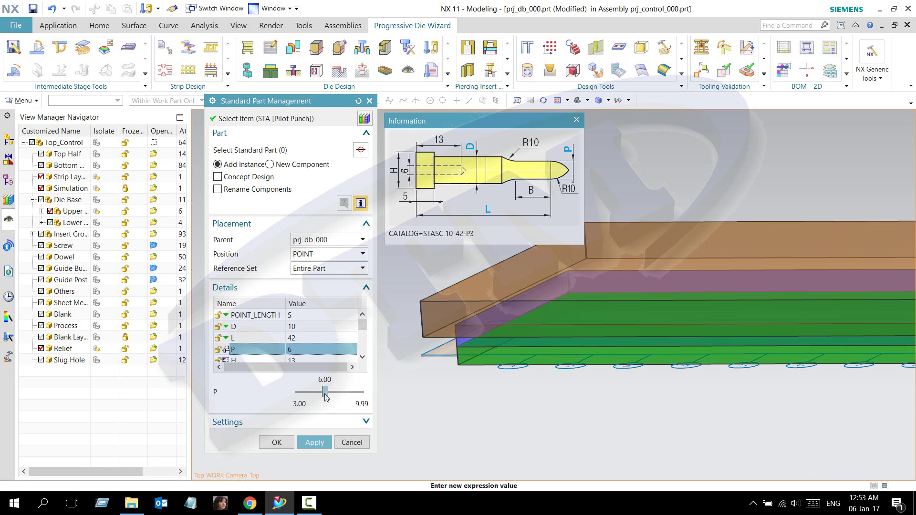
{"action": "left_click", "coordinate": [299, 339]}
{"action": "left_click", "coordinate": [351, 339]}
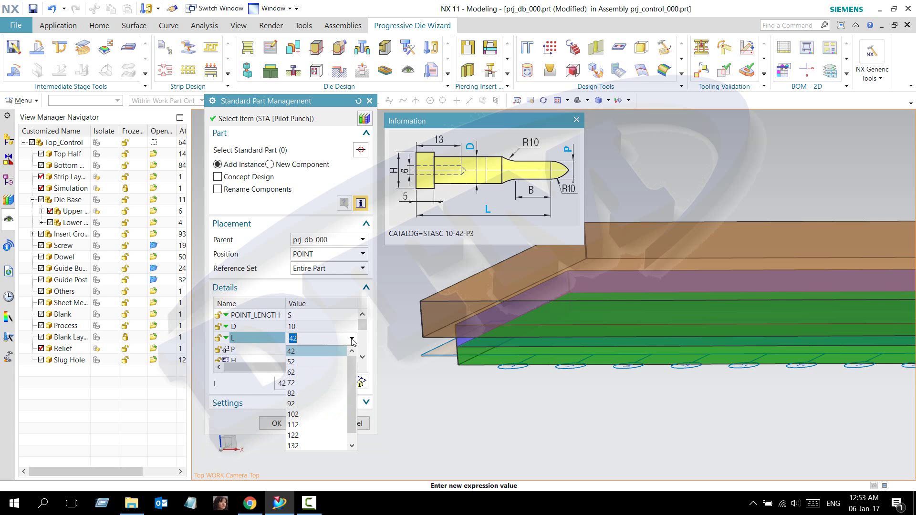
{"action": "left_click", "coordinate": [293, 372]}
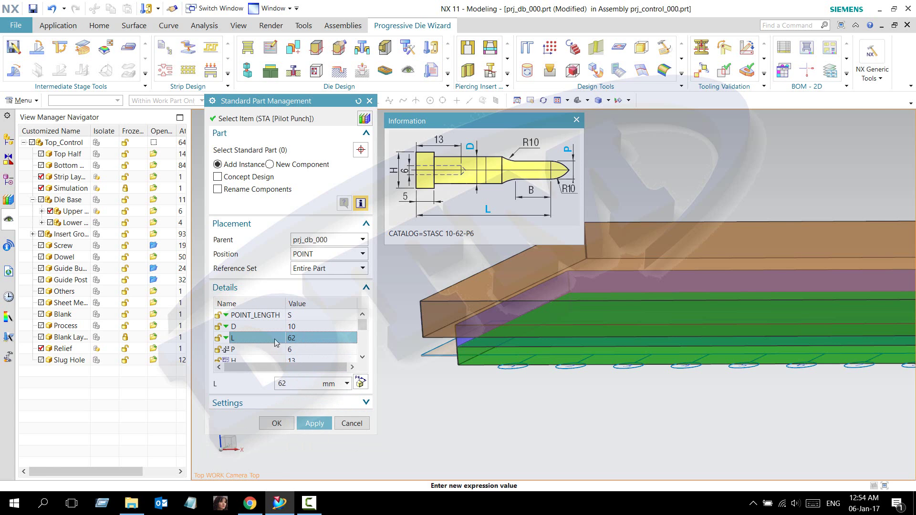
{"action": "left_click", "coordinate": [308, 327]}
{"action": "left_click", "coordinate": [352, 328]}
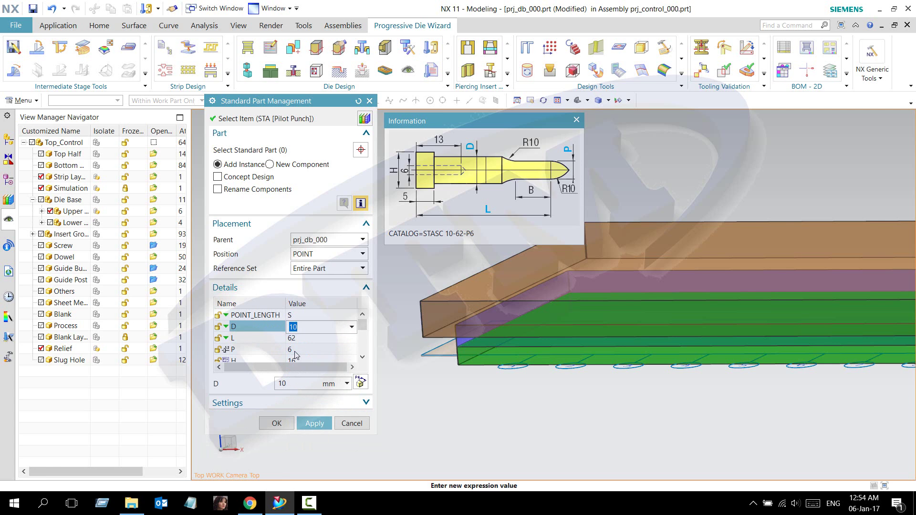
{"action": "left_click", "coordinate": [305, 350]}
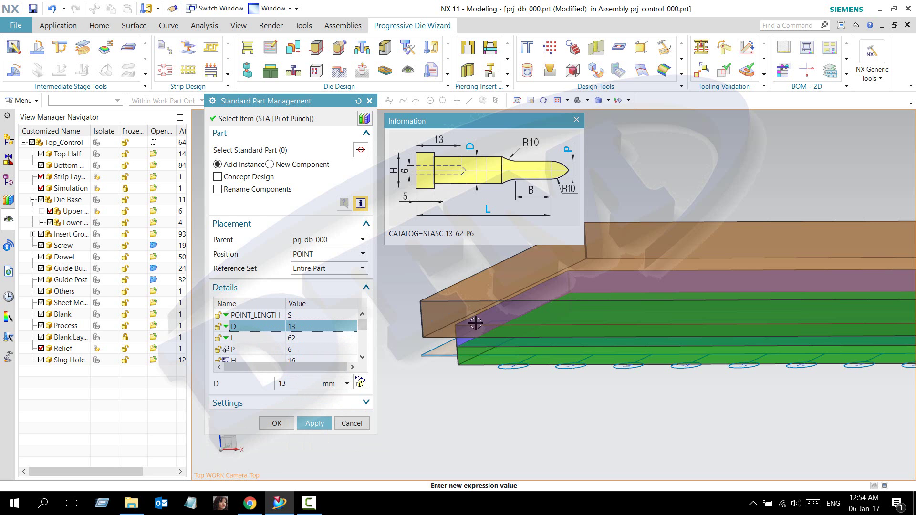
Confirm the pilot punch, hide the upper die, and place punches at the first two strip holes.
{"action": "left_click", "coordinate": [276, 424]}
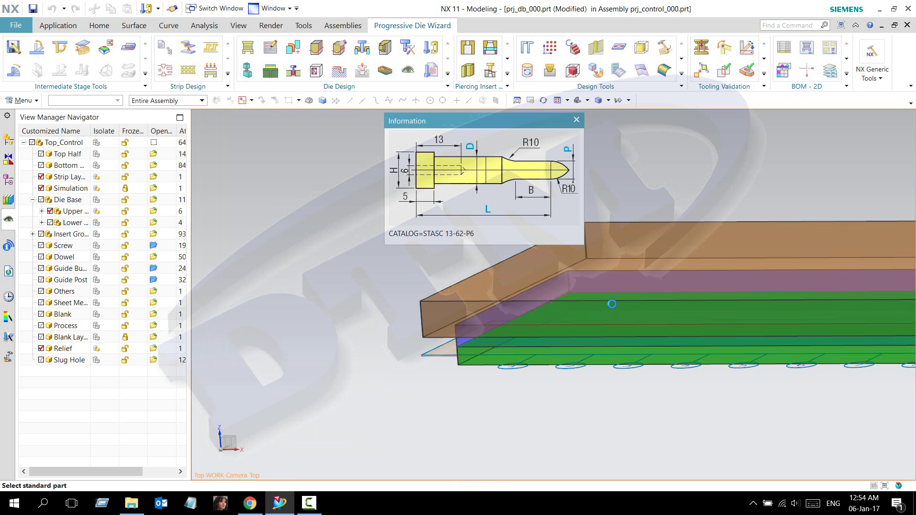
{"action": "mouse_move", "coordinate": [563, 331]}
{"action": "middle_mouse_down"}
{"action": "mouse_move", "coordinate": [563, 259]}
{"action": "mouse_move", "coordinate": [562, 337]}
{"action": "middle_mouse_up"}
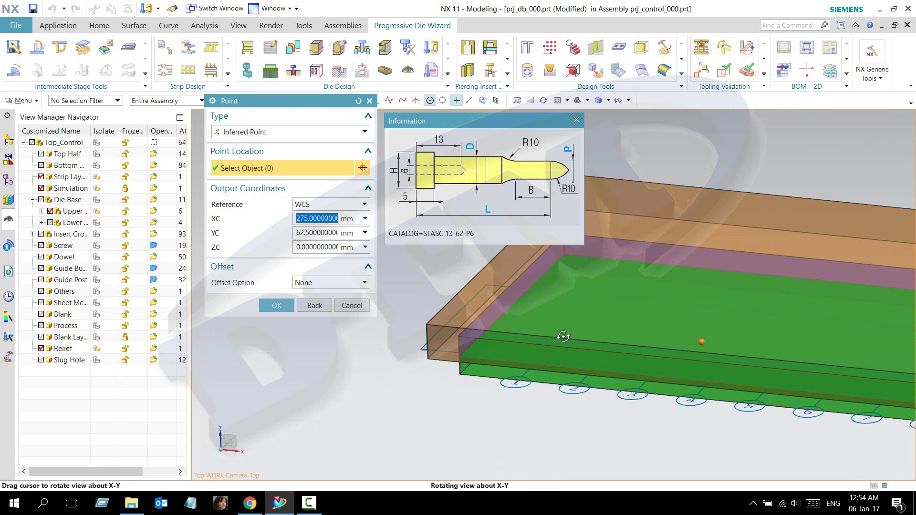
{"action": "left_click", "coordinate": [49, 211]}
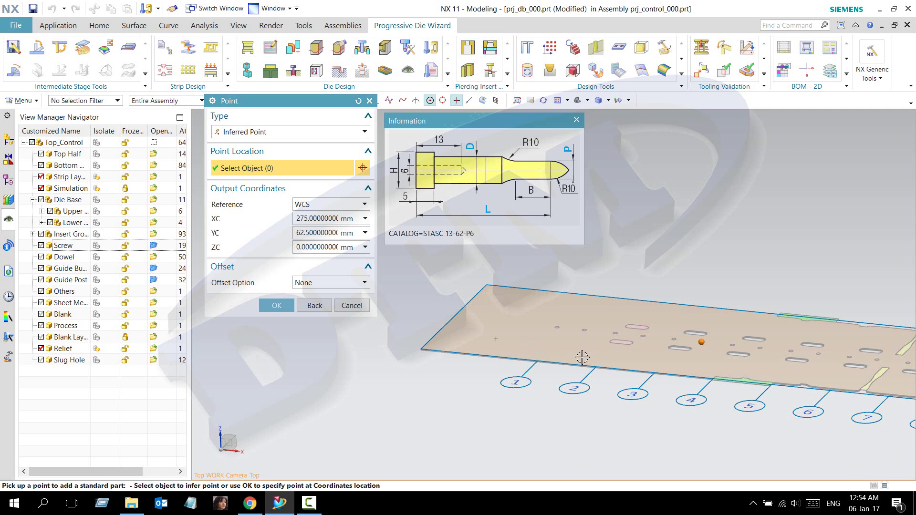
{"action": "mouse_move", "coordinate": [582, 356]}
{"action": "middle_mouse_down"}
{"action": "mouse_move", "coordinate": [585, 333]}
{"action": "mouse_move", "coordinate": [519, 369]}
{"action": "middle_mouse_up"}
{"action": "scroll", "coordinate": [586, 312], "scroll_direction": "up", "scroll_amount": 5}
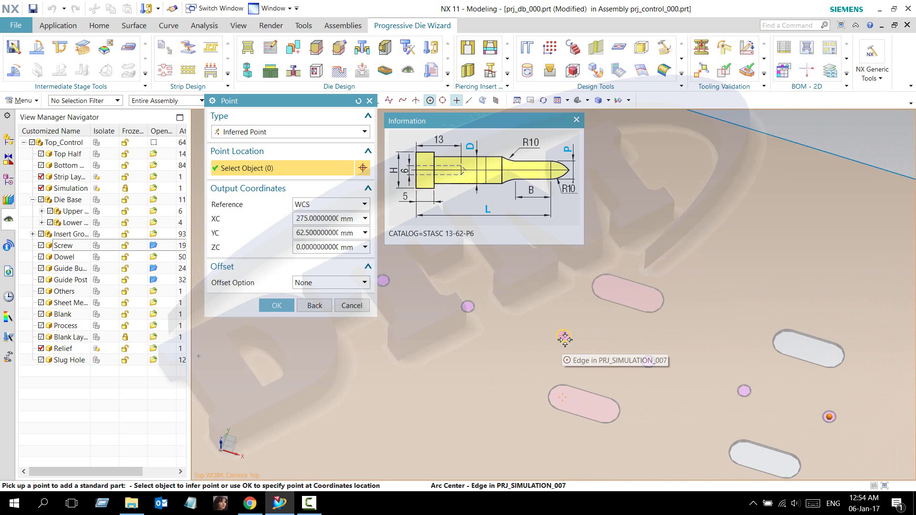
{"action": "left_click", "coordinate": [564, 339]}
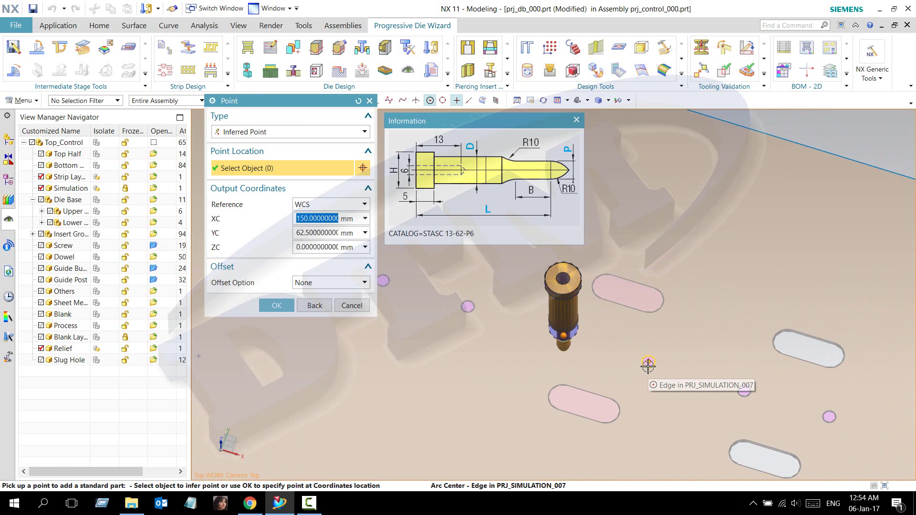
{"action": "left_click", "coordinate": [648, 366]}
Place two more pilot punches at the next strip pilot holes.
{"action": "scroll", "coordinate": [648, 365], "scroll_direction": "down", "scroll_amount": 5}
{"action": "middle_click_drag", "start_coordinate": [649, 366], "coordinate": [674, 377]}
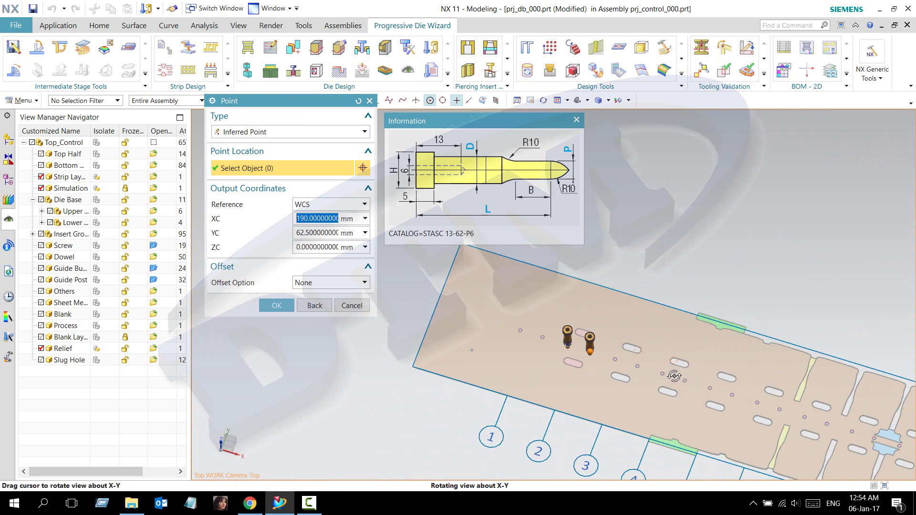
{"action": "scroll", "coordinate": [667, 375], "scroll_direction": "up", "scroll_amount": 2}
{"action": "scroll", "coordinate": [667, 374], "scroll_direction": "up", "scroll_amount": 2}
{"action": "scroll", "coordinate": [658, 370], "scroll_direction": "up", "scroll_amount": 2}
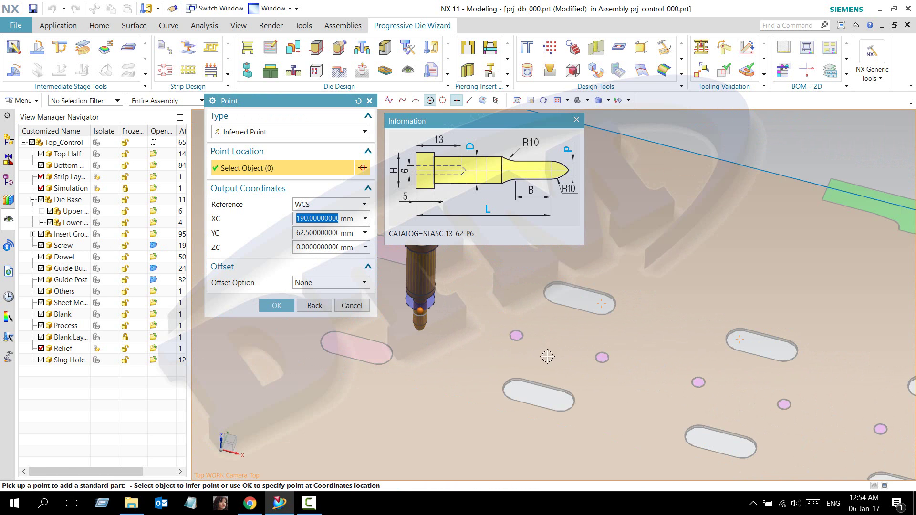
{"action": "left_click", "coordinate": [516, 335]}
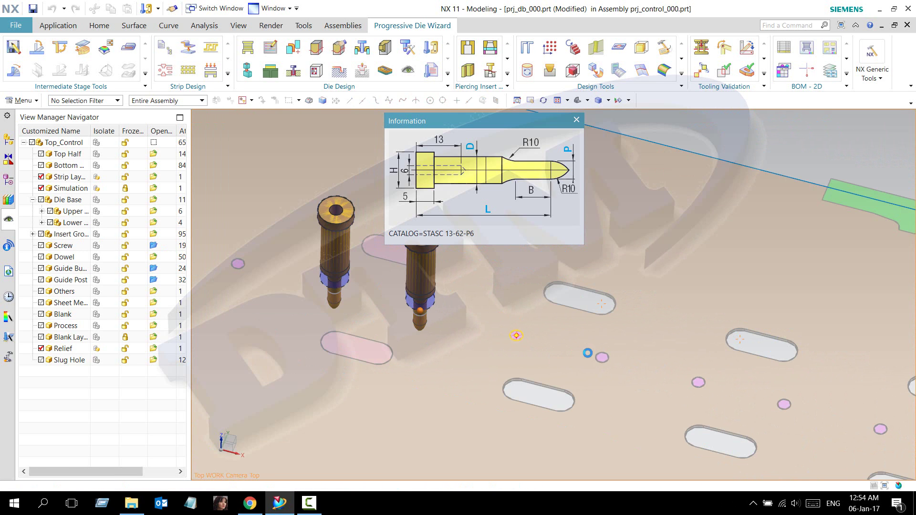
{"action": "left_click", "coordinate": [603, 359]}
{"action": "scroll", "coordinate": [604, 367], "scroll_direction": "down", "scroll_amount": 5}
{"action": "mouse_move", "coordinate": [603, 367]}
{"action": "middle_mouse_down"}
{"action": "mouse_move", "coordinate": [604, 381]}
{"action": "mouse_move", "coordinate": [625, 377]}
{"action": "middle_mouse_up"}
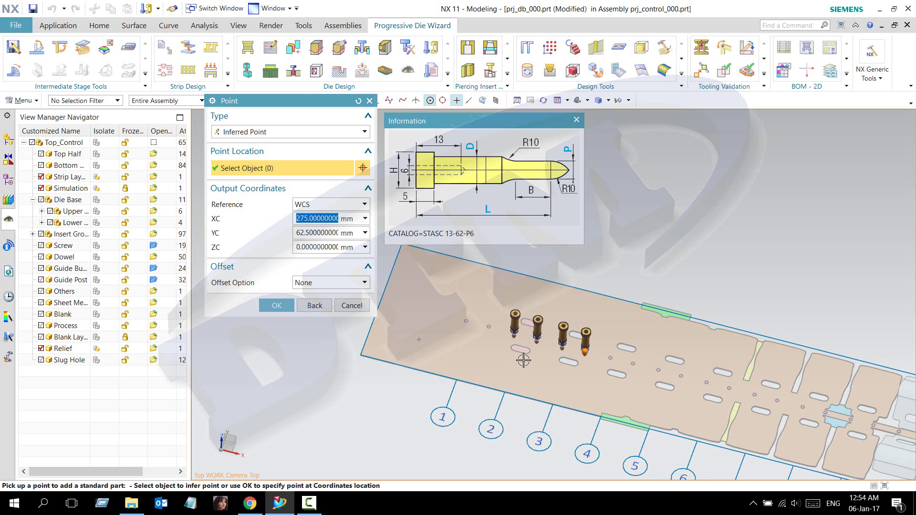
Show the die inserts again and place a pilot punch at another strip hole.
{"action": "left_click", "coordinate": [42, 234]}
{"action": "mouse_move", "coordinate": [593, 378]}
{"action": "middle_mouse_down"}
{"action": "mouse_move", "coordinate": [603, 379]}
{"action": "mouse_move", "coordinate": [570, 396]}
{"action": "middle_mouse_up"}
{"action": "scroll", "coordinate": [508, 387], "scroll_direction": "up", "scroll_amount": 5}
{"action": "middle_click_drag", "start_coordinate": [520, 322], "coordinate": [553, 371], "text": "shift"}
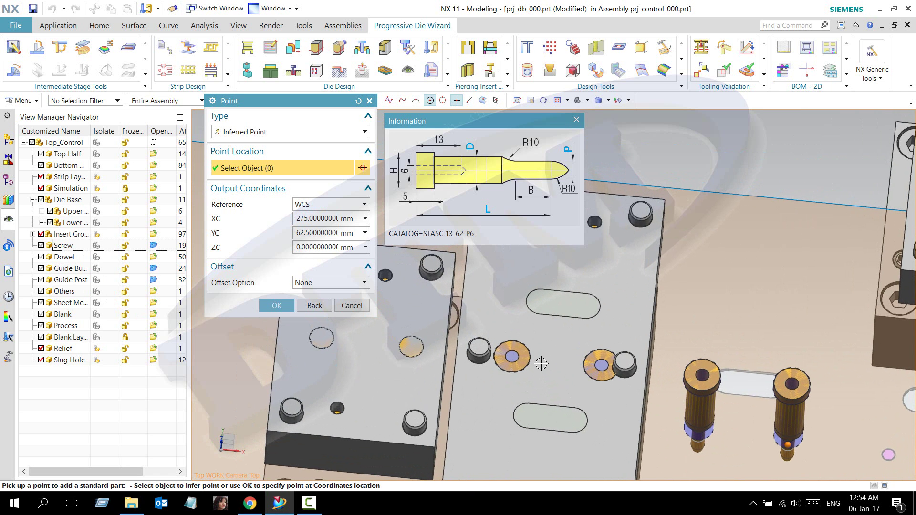
{"action": "middle_click_drag", "start_coordinate": [559, 370], "coordinate": [522, 354], "text": "shift"}
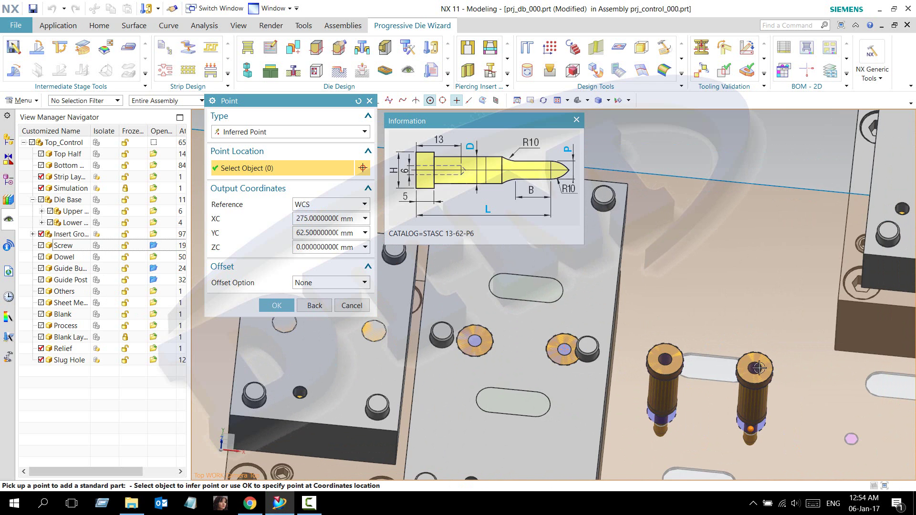
{"action": "scroll", "coordinate": [750, 331], "scroll_direction": "down", "scroll_amount": 3}
{"action": "mouse_move", "coordinate": [750, 331]}
{"action": "middle_mouse_down"}
{"action": "mouse_move", "coordinate": [548, 333]}
{"action": "mouse_move", "coordinate": [558, 366]}
{"action": "middle_mouse_up"}
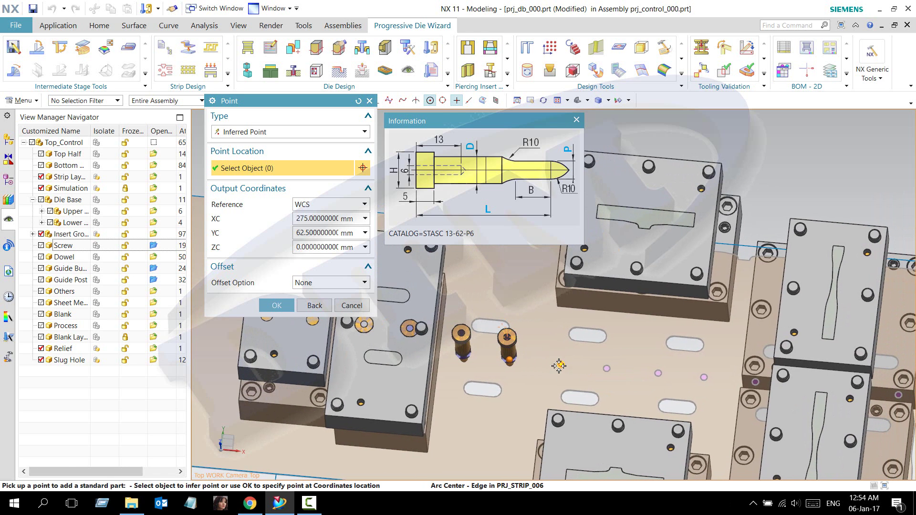
{"action": "left_click", "coordinate": [558, 366]}
Place STASC 13-62-P6 pilot punches at five more strip holes along the row.
{"action": "left_click", "coordinate": [606, 368]}
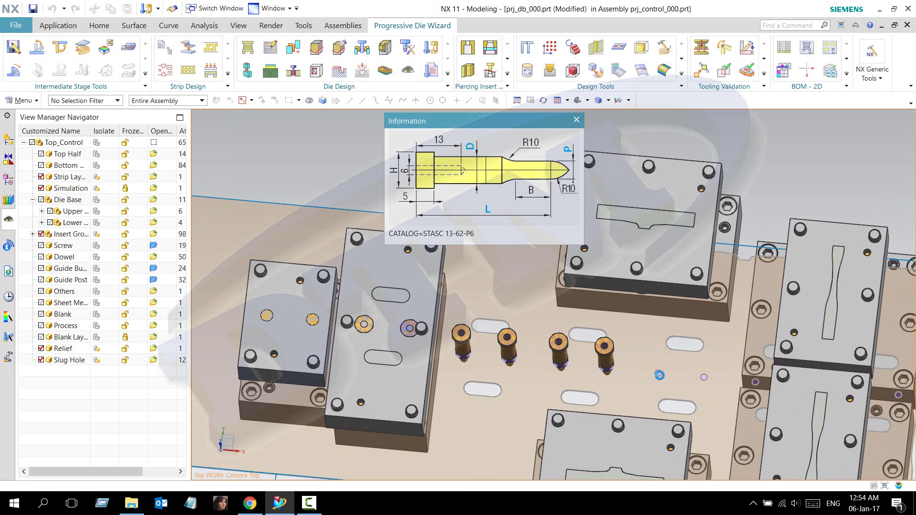
{"action": "left_click", "coordinate": [657, 372]}
{"action": "left_click", "coordinate": [704, 379]}
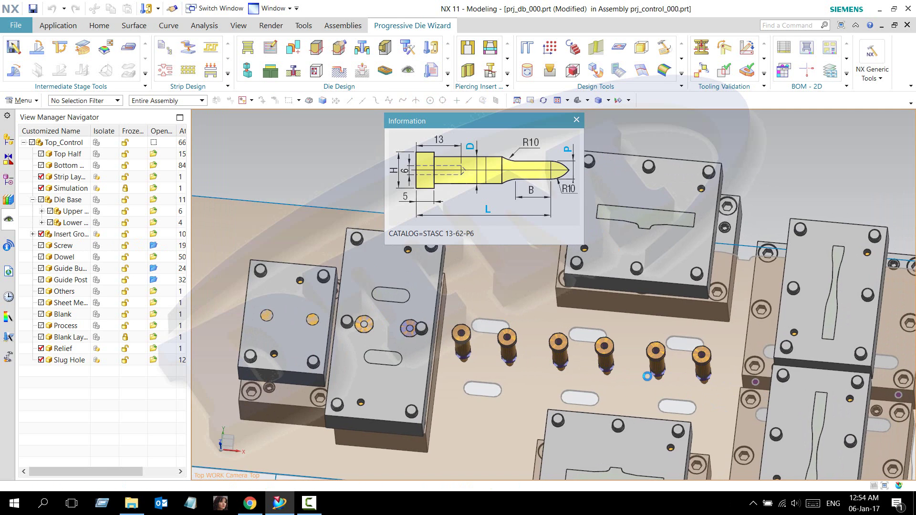
{"action": "mouse_move", "coordinate": [640, 345]}
{"action": "middle_mouse_down"}
{"action": "mouse_move", "coordinate": [480, 301]}
{"action": "mouse_move", "coordinate": [739, 420]}
{"action": "mouse_move", "coordinate": [531, 288]}
{"action": "mouse_move", "coordinate": [519, 353]}
{"action": "middle_mouse_up"}
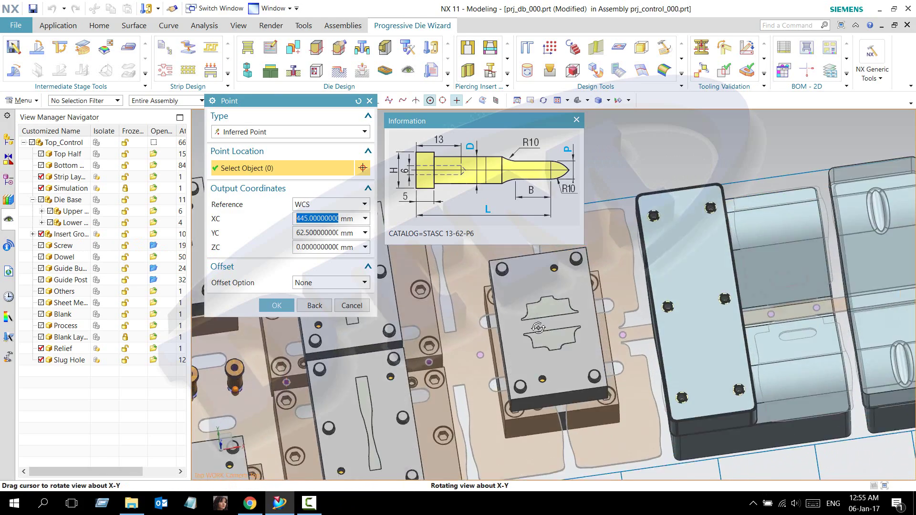
{"action": "left_click", "coordinate": [482, 357]}
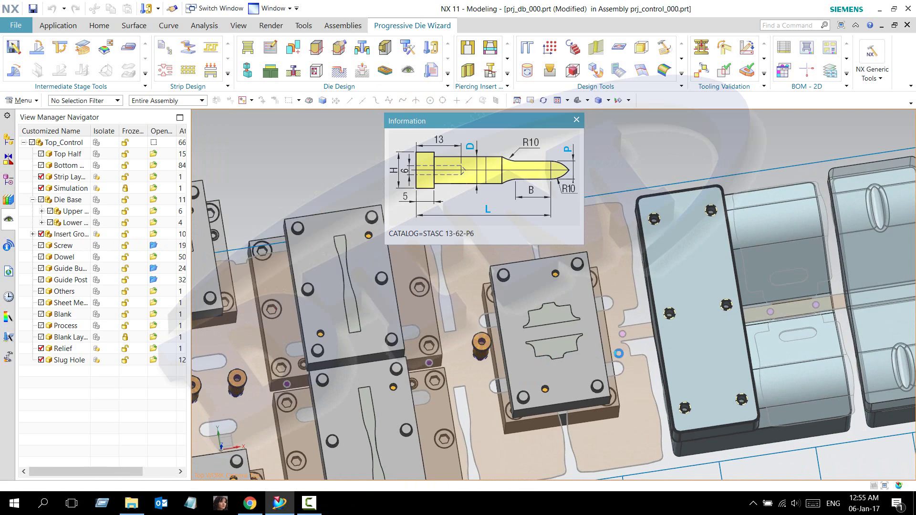
{"action": "left_click", "coordinate": [621, 335]}
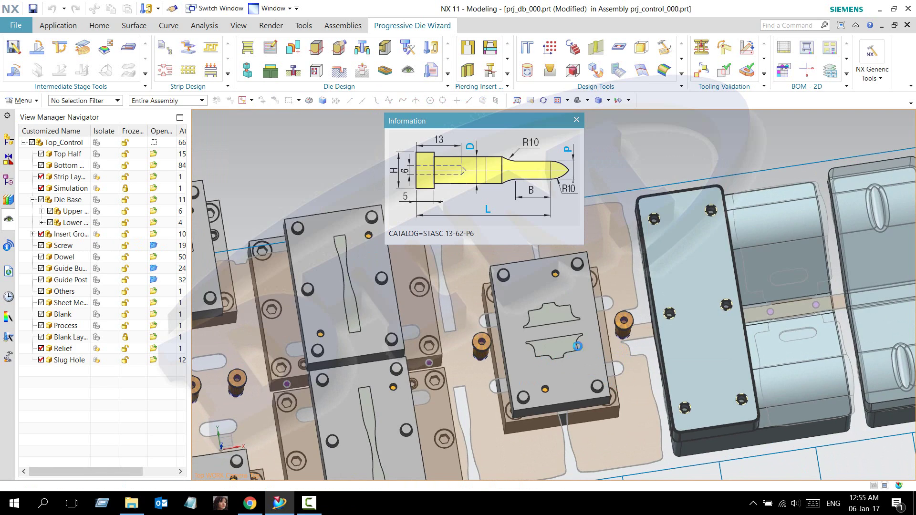
From a near top-down view, place two more pilot punches on the strip.
{"action": "mouse_move", "coordinate": [571, 357]}
{"action": "middle_mouse_down"}
{"action": "mouse_move", "coordinate": [548, 296]}
{"action": "mouse_move", "coordinate": [543, 346]}
{"action": "middle_mouse_up"}
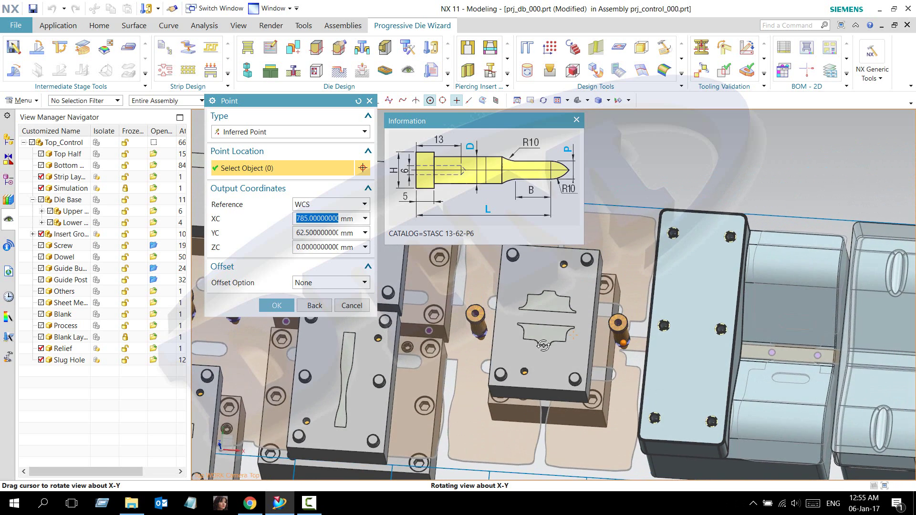
{"action": "middle_click_drag", "start_coordinate": [484, 318], "coordinate": [442, 352], "text": "shift"}
{"action": "scroll", "coordinate": [663, 376], "scroll_direction": "up", "scroll_amount": 1}
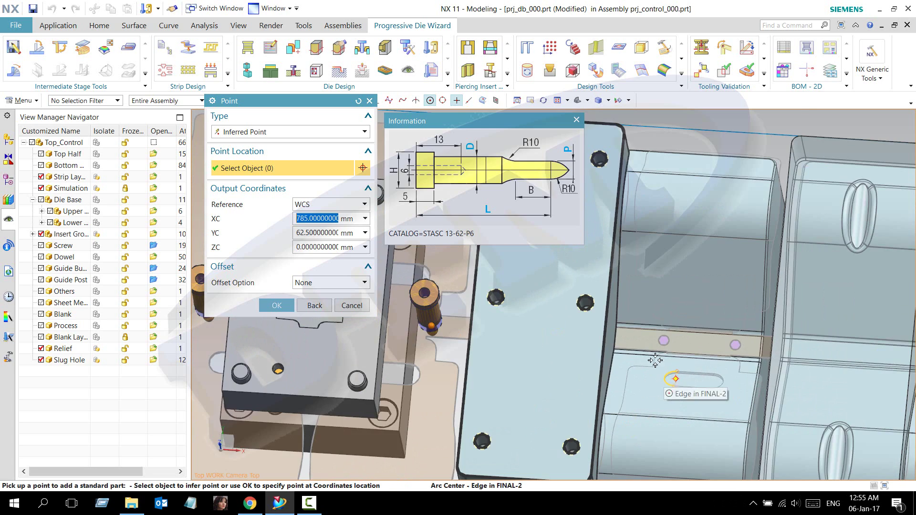
{"action": "scroll", "coordinate": [665, 363], "scroll_direction": "up", "scroll_amount": 2}
{"action": "scroll", "coordinate": [668, 347], "scroll_direction": "up", "scroll_amount": 2}
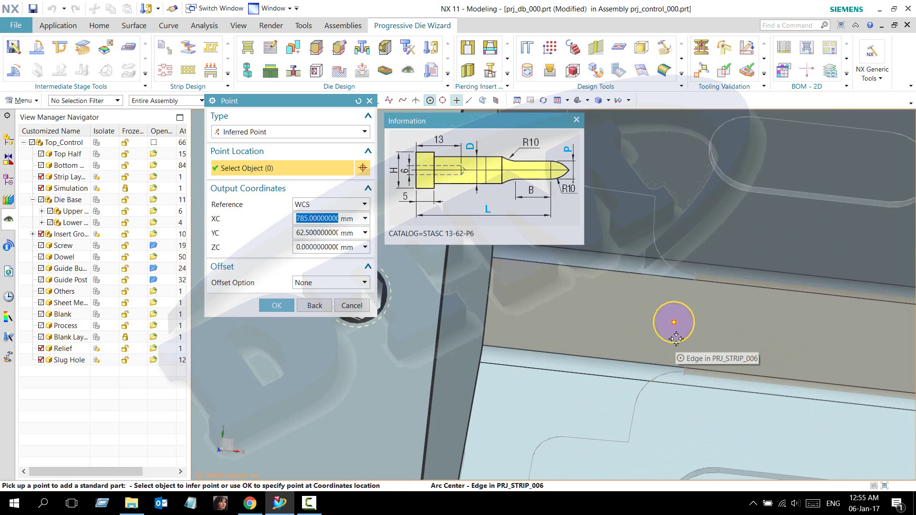
{"action": "left_click", "coordinate": [673, 329]}
{"action": "scroll", "coordinate": [673, 329], "scroll_direction": "down", "scroll_amount": 3}
{"action": "scroll", "coordinate": [743, 342], "scroll_direction": "down", "scroll_amount": 2}
{"action": "scroll", "coordinate": [743, 343], "scroll_direction": "up", "scroll_amount": 1}
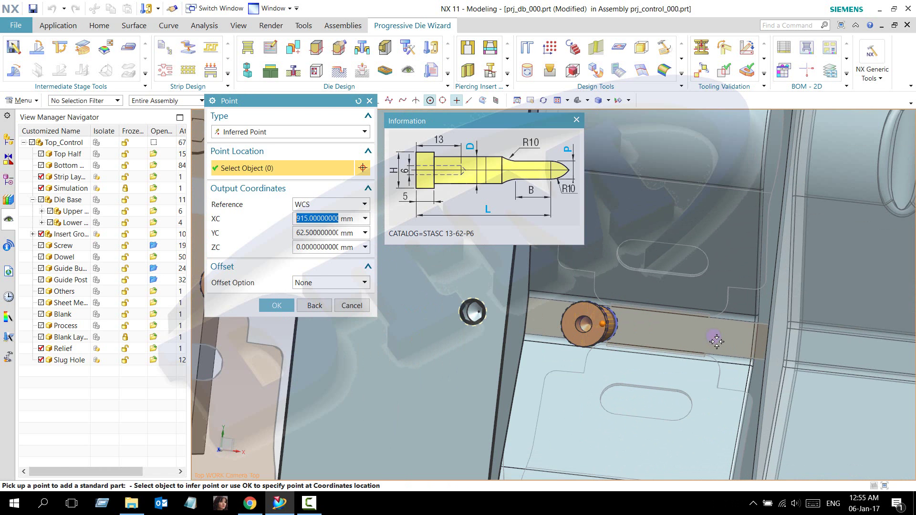
{"action": "left_click", "coordinate": [707, 335]}
{"action": "scroll", "coordinate": [624, 355], "scroll_direction": "down", "scroll_amount": 3}
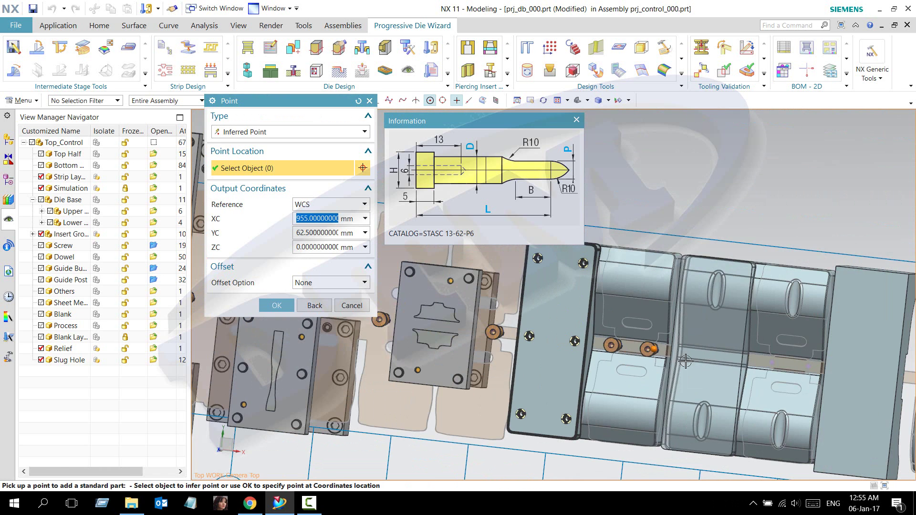
{"action": "scroll", "coordinate": [639, 346], "scroll_direction": "up", "scroll_amount": 2}
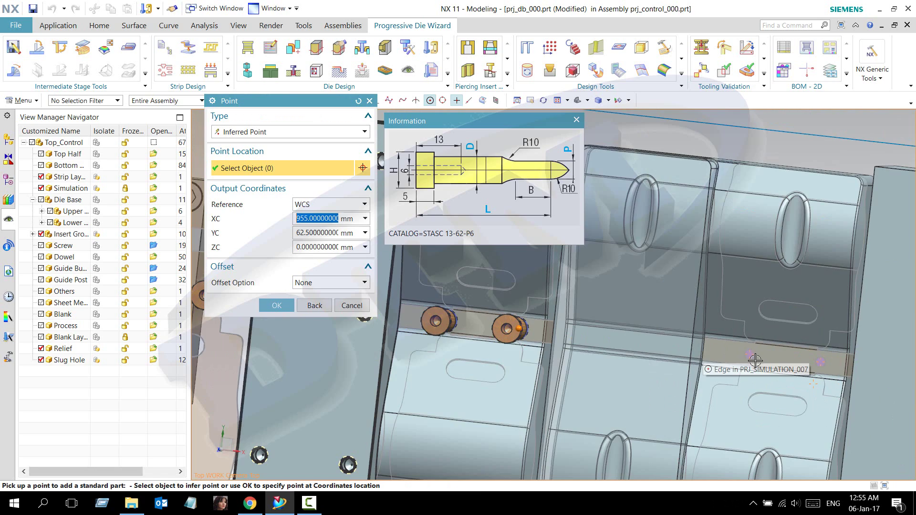
{"action": "scroll", "coordinate": [755, 360], "scroll_direction": "up", "scroll_amount": 3}
{"action": "scroll", "coordinate": [676, 362], "scroll_direction": "down", "scroll_amount": 3}
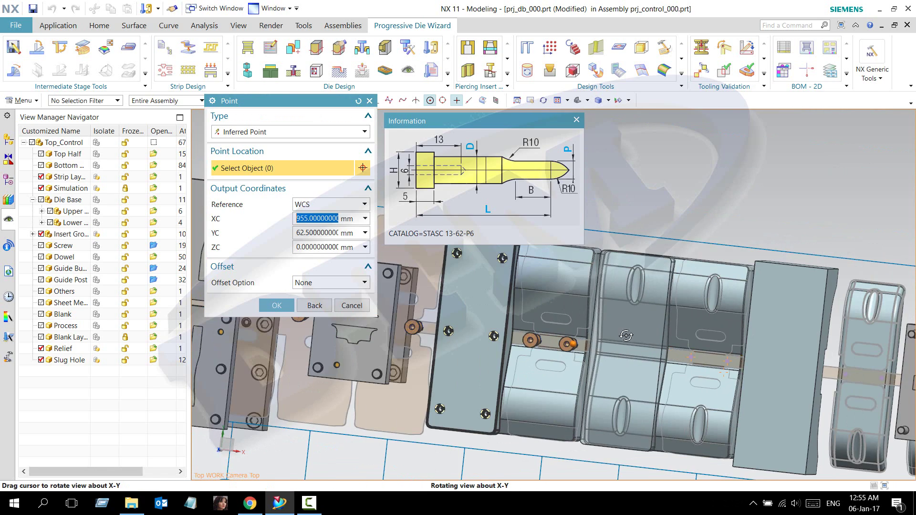
{"action": "mouse_move", "coordinate": [615, 357]}
{"action": "middle_mouse_down"}
{"action": "mouse_move", "coordinate": [631, 327]}
{"action": "mouse_move", "coordinate": [620, 366]}
{"action": "mouse_move", "coordinate": [627, 341]}
{"action": "middle_mouse_up"}
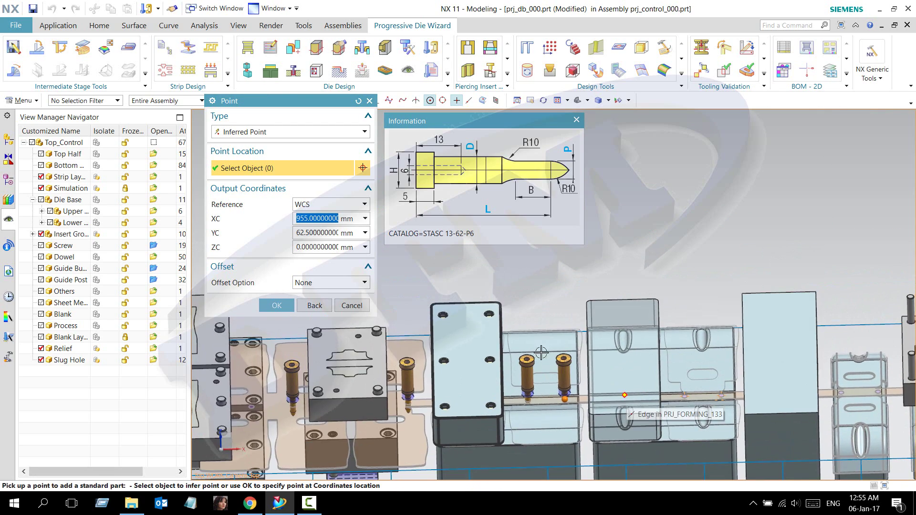
{"action": "scroll", "coordinate": [690, 396], "scroll_direction": "up", "scroll_amount": 5}
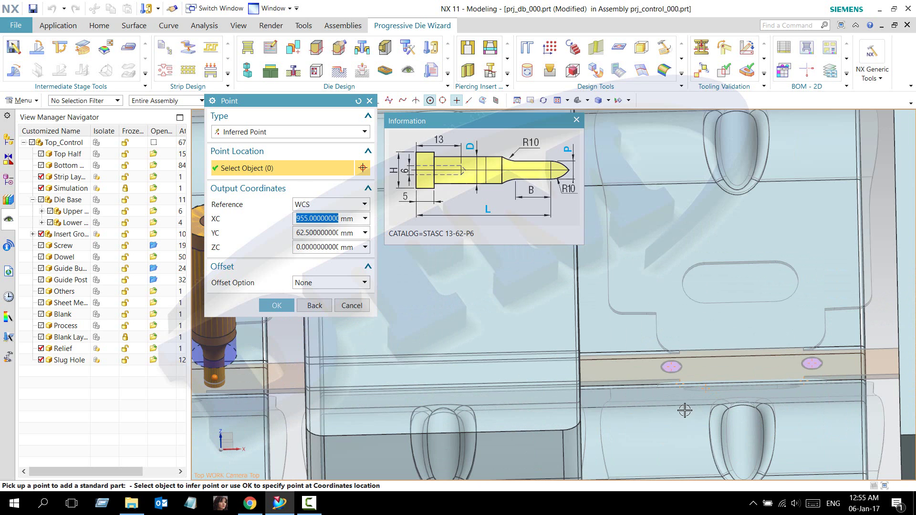
Place pilot punches in both pink holes and the right-hand station holes.
{"action": "left_click", "coordinate": [672, 368]}
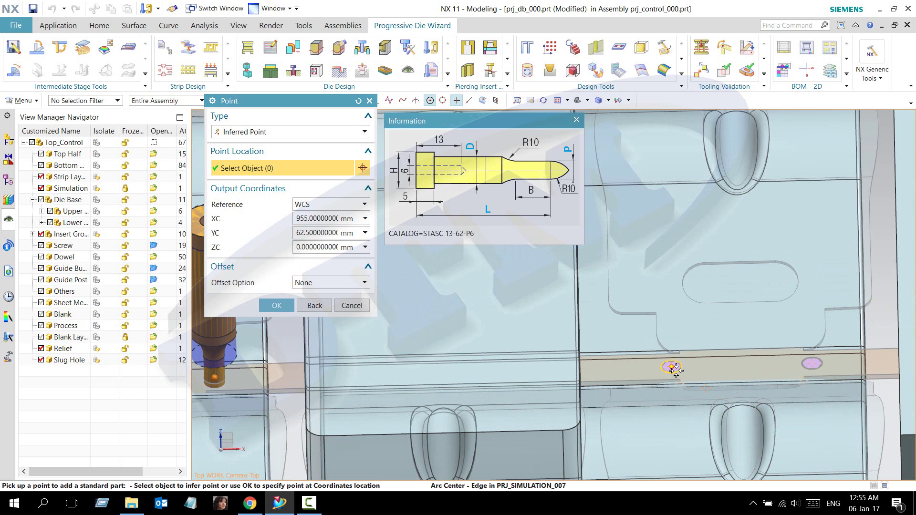
{"action": "left_click", "coordinate": [819, 366]}
{"action": "scroll", "coordinate": [641, 370], "scroll_direction": "down", "scroll_amount": 5}
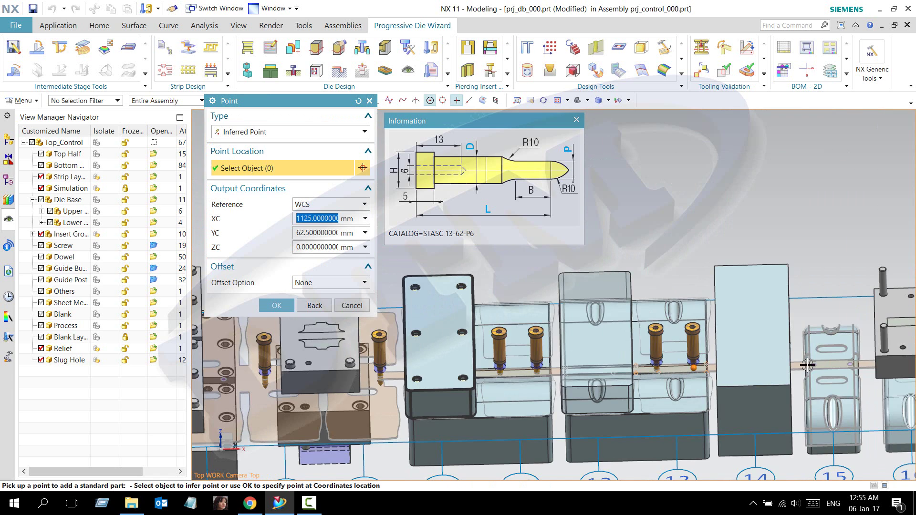
{"action": "scroll", "coordinate": [836, 370], "scroll_direction": "up", "scroll_amount": 5}
{"action": "left_click", "coordinate": [768, 355]}
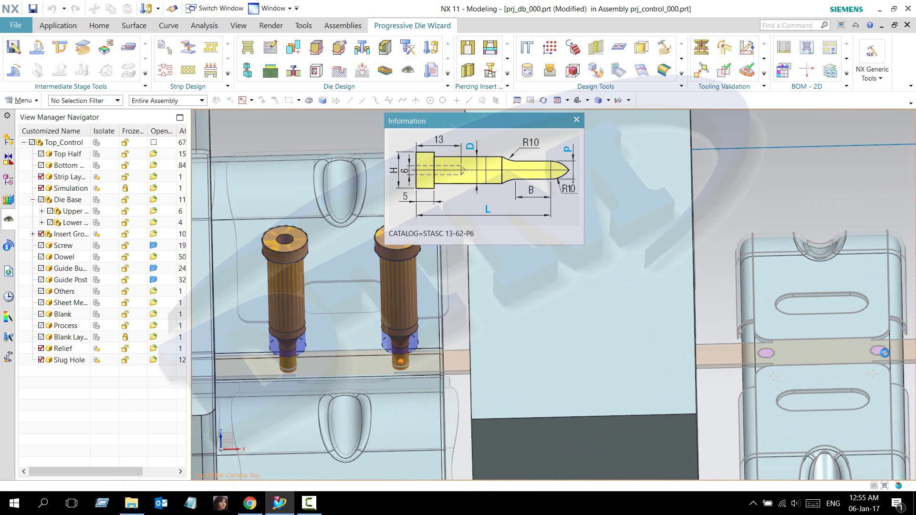
{"action": "left_click", "coordinate": [878, 353]}
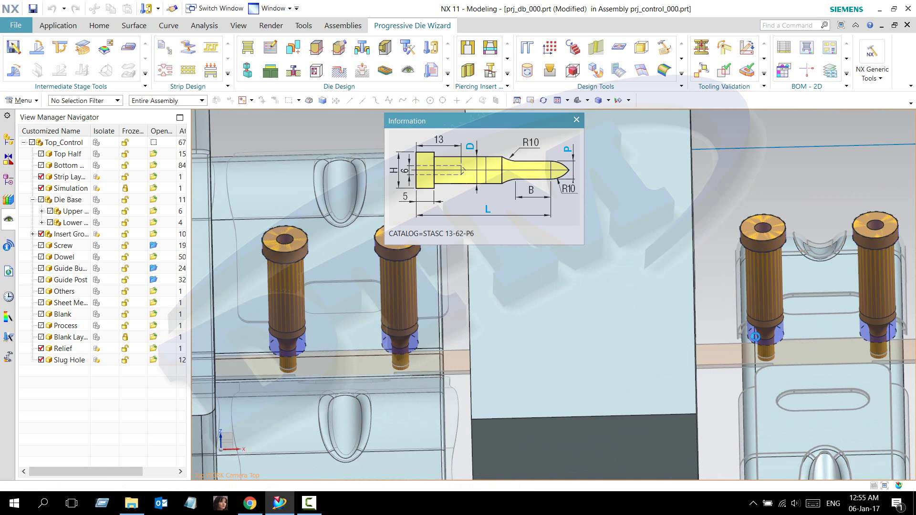
{"action": "scroll", "coordinate": [720, 328], "scroll_direction": "down", "scroll_amount": 5}
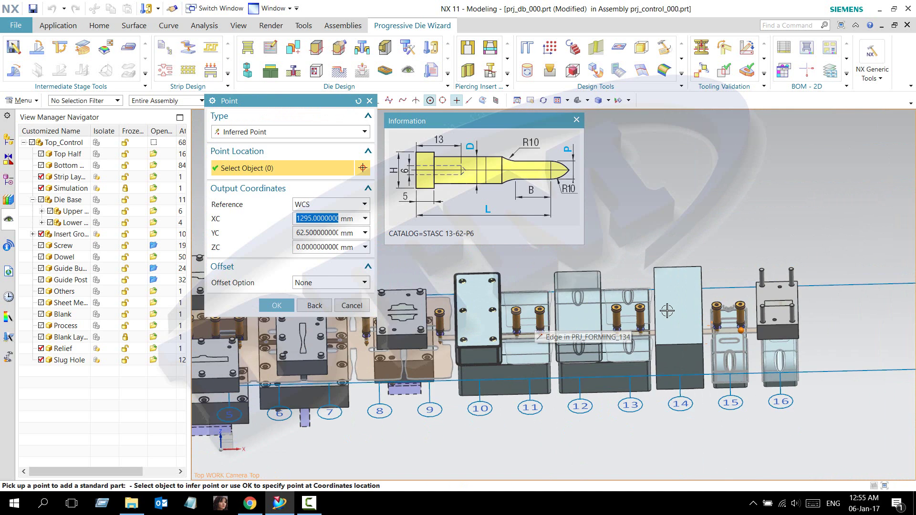
{"action": "middle_click_drag", "start_coordinate": [667, 311], "coordinate": [576, 330]}
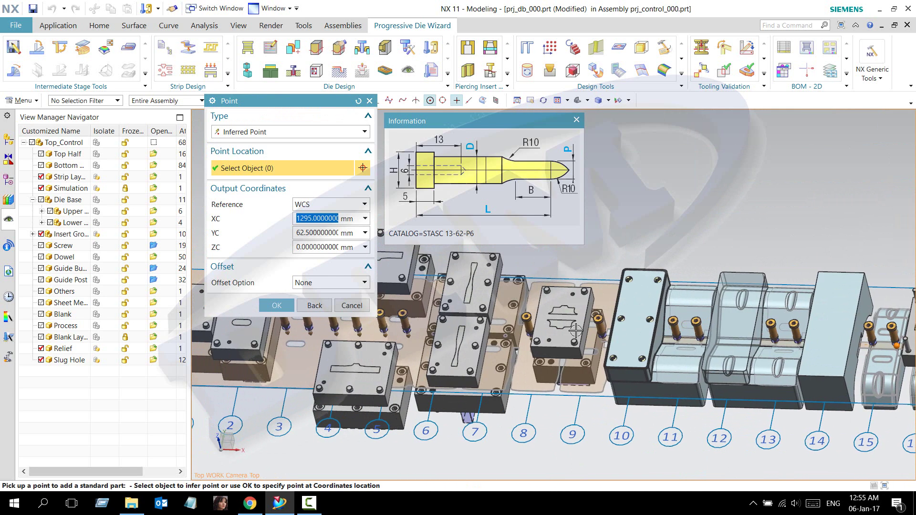
{"action": "middle_click_drag", "start_coordinate": [403, 362], "coordinate": [628, 362], "text": "shift"}
{"action": "scroll", "coordinate": [626, 339], "scroll_direction": "up", "scroll_amount": 1}
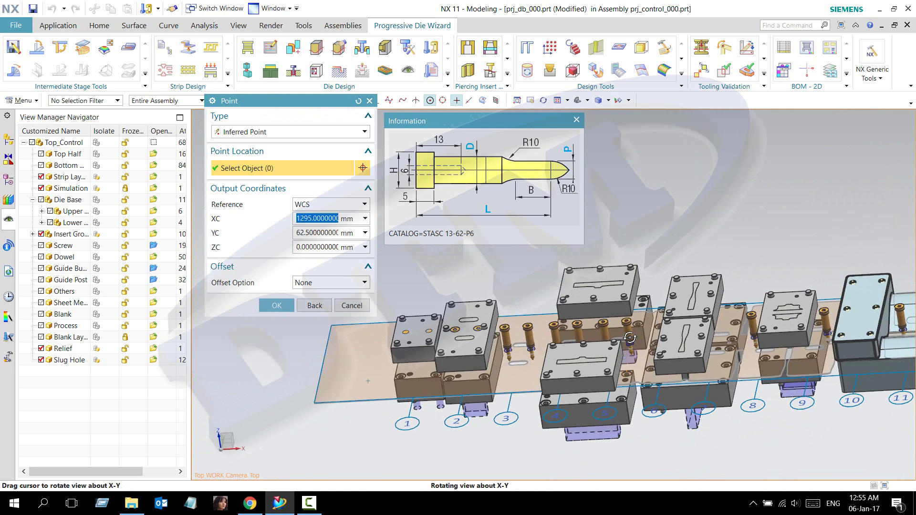
{"action": "scroll", "coordinate": [616, 337], "scroll_direction": "up", "scroll_amount": 2}
{"action": "scroll", "coordinate": [605, 334], "scroll_direction": "up", "scroll_amount": 2}
{"action": "scroll", "coordinate": [595, 340], "scroll_direction": "up", "scroll_amount": 2}
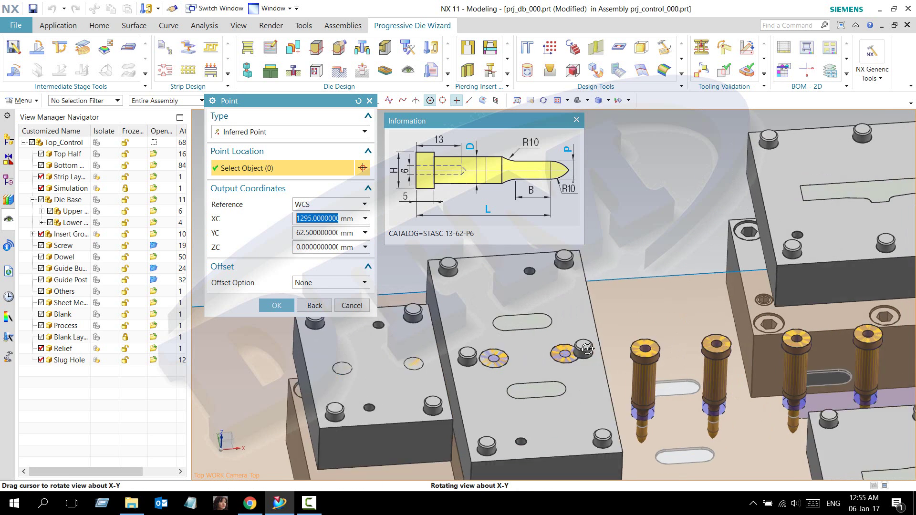
{"action": "middle_click_drag", "start_coordinate": [594, 340], "coordinate": [547, 380]}
{"action": "scroll", "coordinate": [549, 384], "scroll_direction": "up", "scroll_amount": 2}
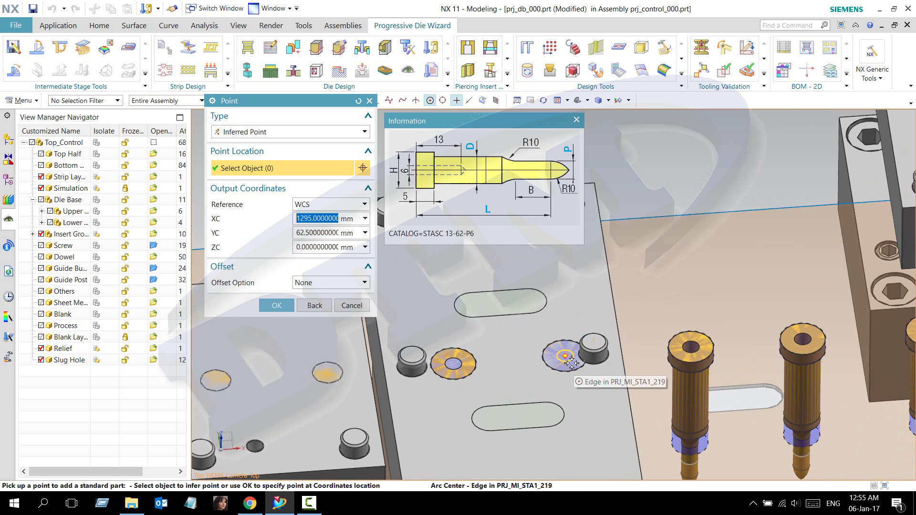
Finish punch placement and inspect the placed punches along the whole strip.
{"action": "left_click", "coordinate": [352, 305]}
{"action": "scroll", "coordinate": [524, 319], "scroll_direction": "down", "scroll_amount": 3}
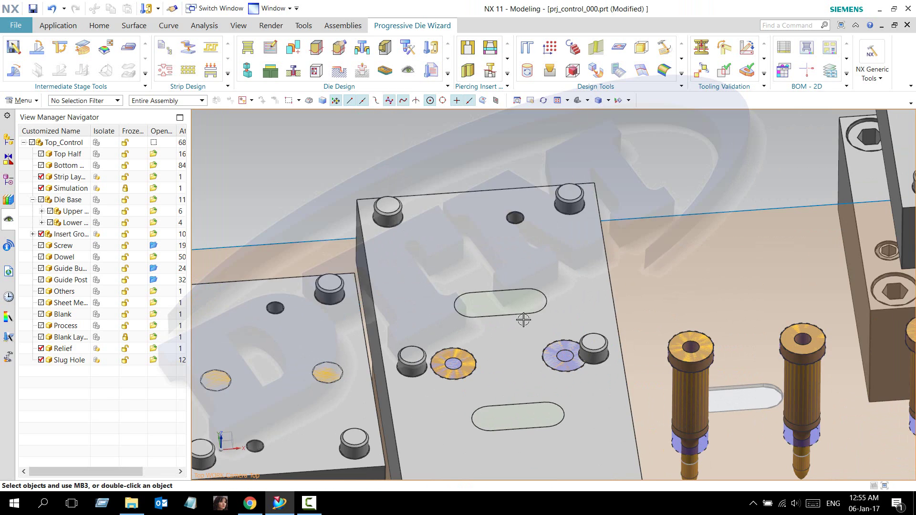
{"action": "scroll", "coordinate": [586, 308], "scroll_direction": "down", "scroll_amount": 5}
{"action": "mouse_move", "coordinate": [586, 309]}
{"action": "middle_mouse_down"}
{"action": "mouse_move", "coordinate": [668, 329]}
{"action": "mouse_move", "coordinate": [528, 316]}
{"action": "middle_mouse_up"}
{"action": "scroll", "coordinate": [689, 335], "scroll_direction": "down", "scroll_amount": 2}
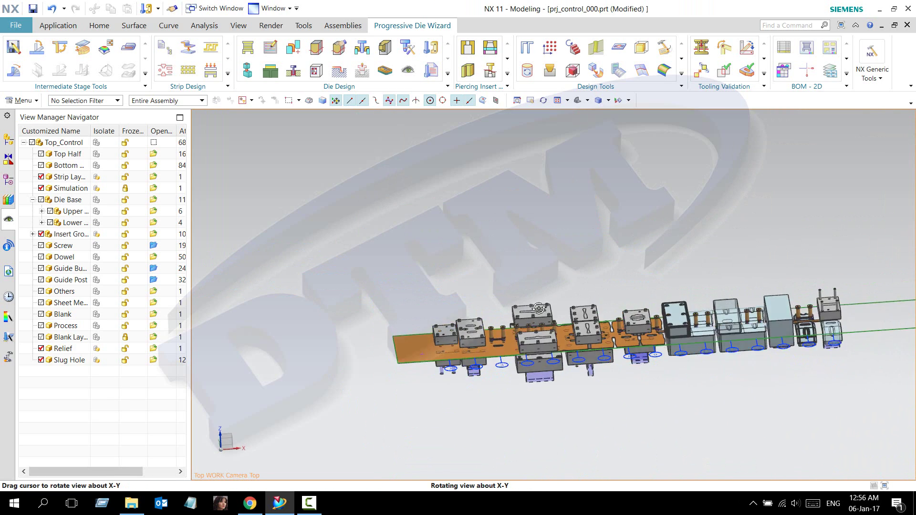
{"action": "scroll", "coordinate": [528, 316], "scroll_direction": "up", "scroll_amount": 5}
{"action": "mouse_move", "coordinate": [528, 317]}
{"action": "middle_mouse_down"}
{"action": "mouse_move", "coordinate": [463, 338]}
{"action": "mouse_move", "coordinate": [492, 324]}
{"action": "middle_mouse_up"}
{"action": "scroll", "coordinate": [562, 321], "scroll_direction": "up", "scroll_amount": 5}
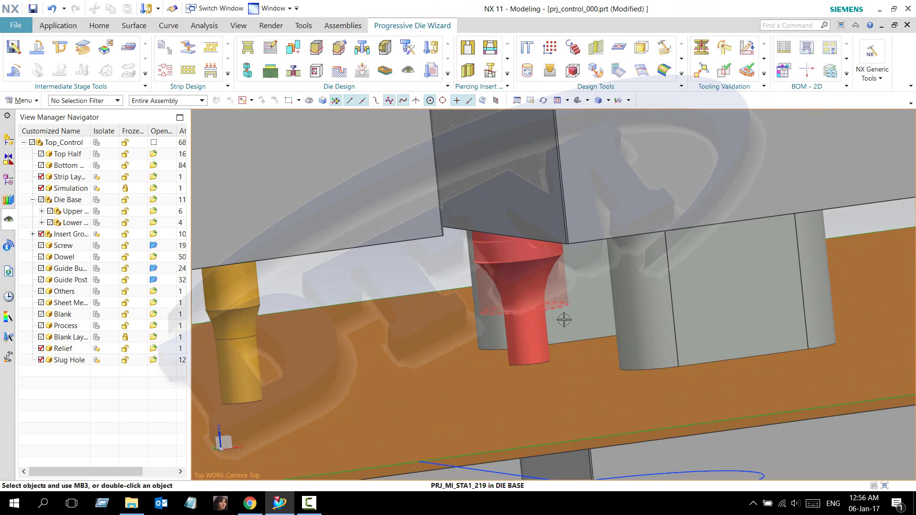
{"action": "scroll", "coordinate": [541, 350], "scroll_direction": "down", "scroll_amount": 5}
{"action": "mouse_move", "coordinate": [541, 350]}
{"action": "middle_mouse_down"}
{"action": "mouse_move", "coordinate": [513, 328]}
{"action": "mouse_move", "coordinate": [507, 339]}
{"action": "middle_mouse_up"}
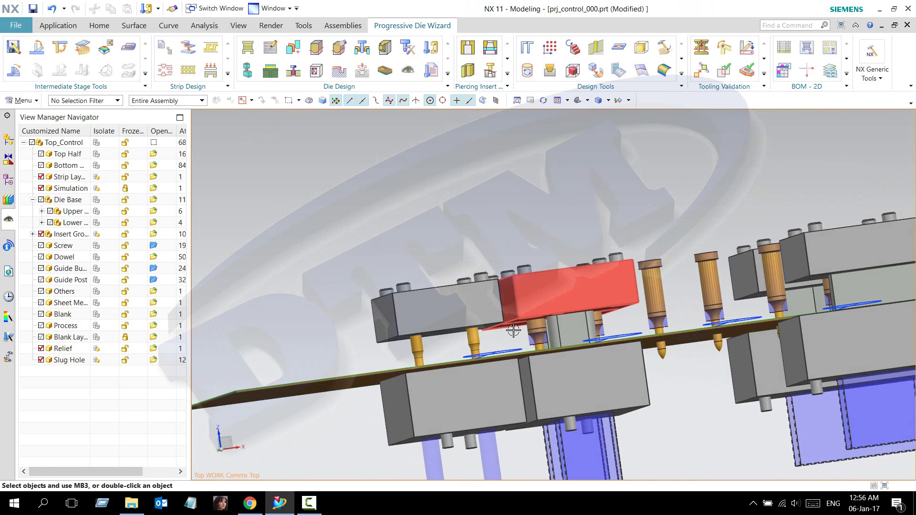
{"action": "scroll", "coordinate": [507, 339], "scroll_direction": "up", "scroll_amount": 5}
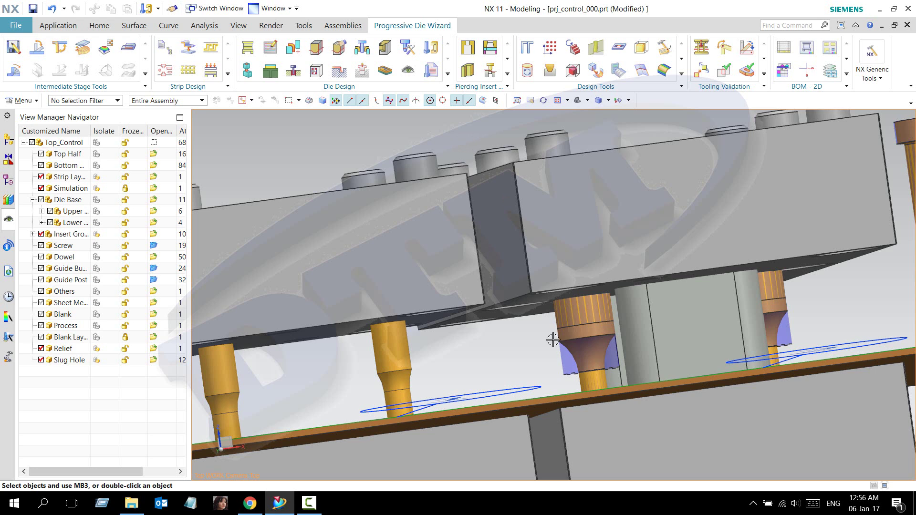
Delete the unwanted punch and show the prj_control_000 assembly tree.
{"action": "right_click", "coordinate": [575, 346]}
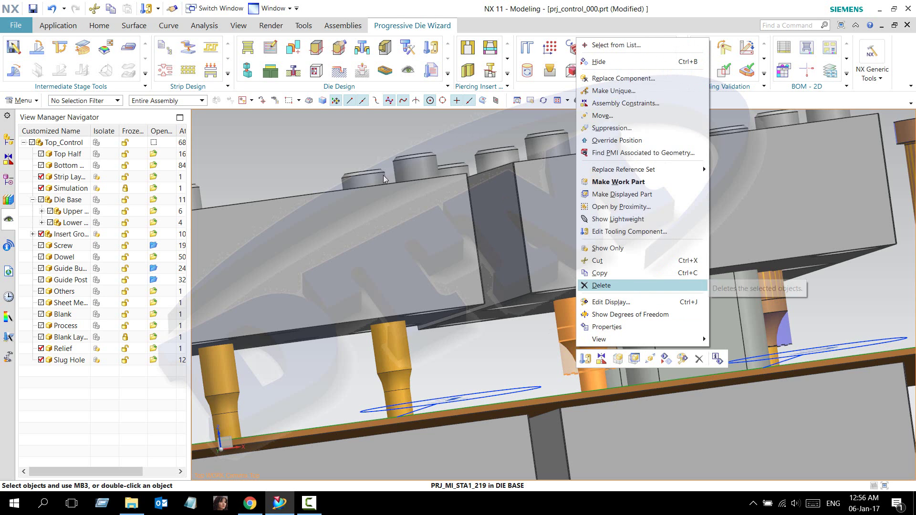
{"action": "left_click", "coordinate": [601, 285]}
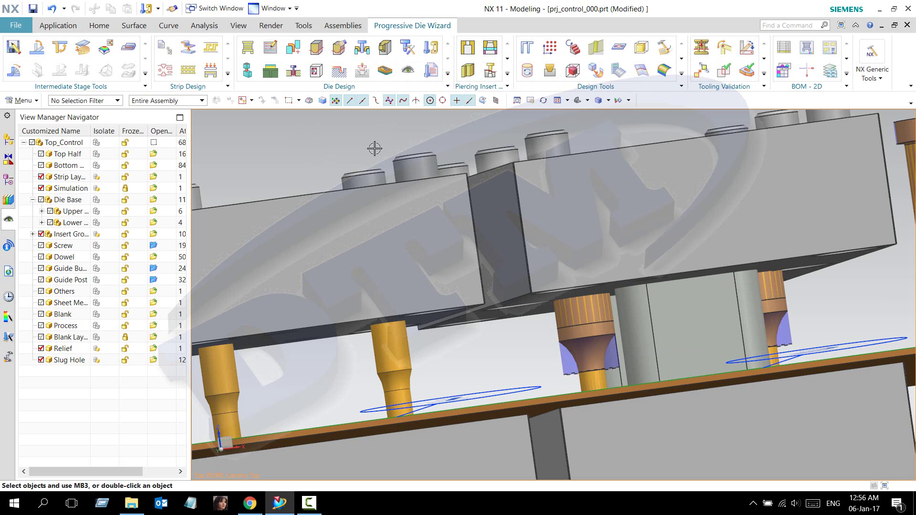
{"action": "left_click", "coordinate": [568, 349]}
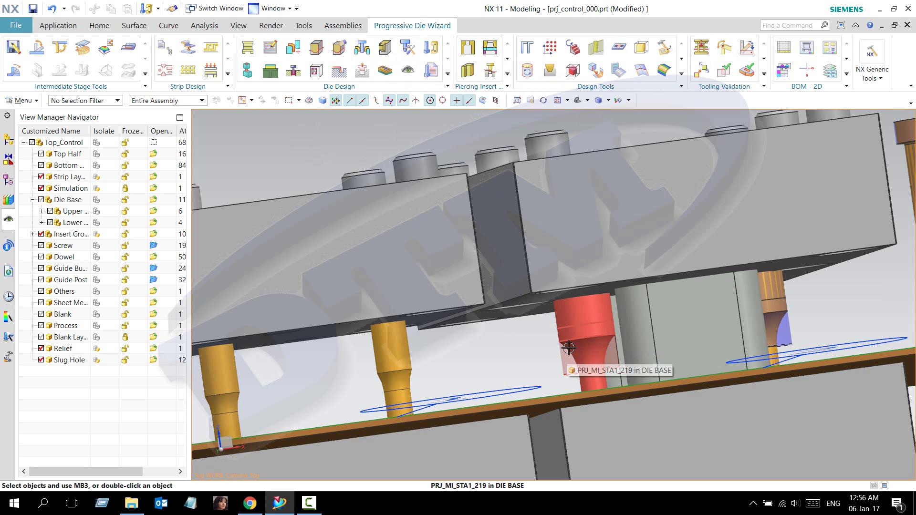
{"action": "key", "text": "ctrl+b"}
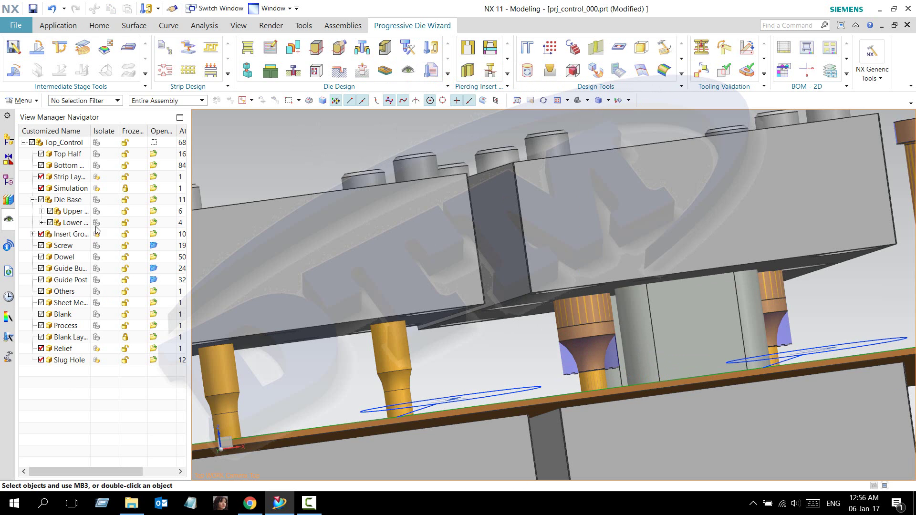
{"action": "left_click", "coordinate": [8, 139]}
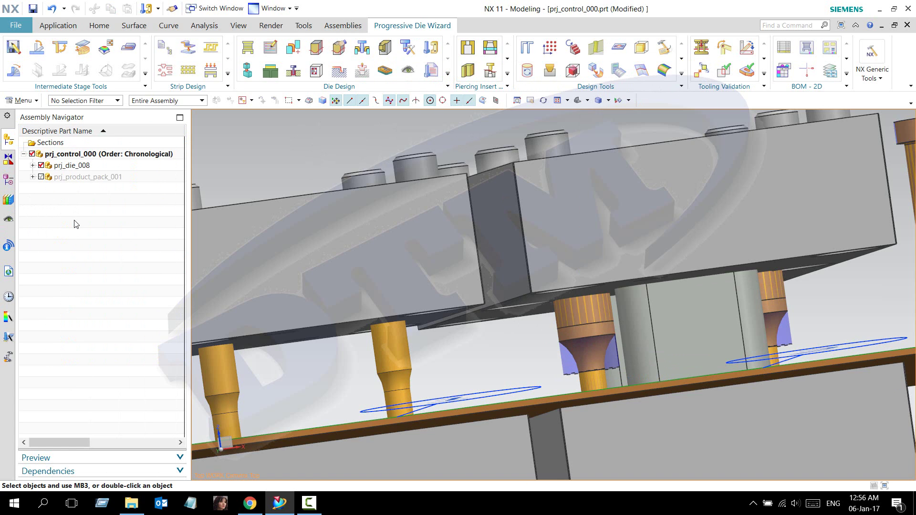
Delete the two unwanted punch inserts with Insert Edit Tools and check the strip.
{"action": "left_click", "coordinate": [407, 50]}
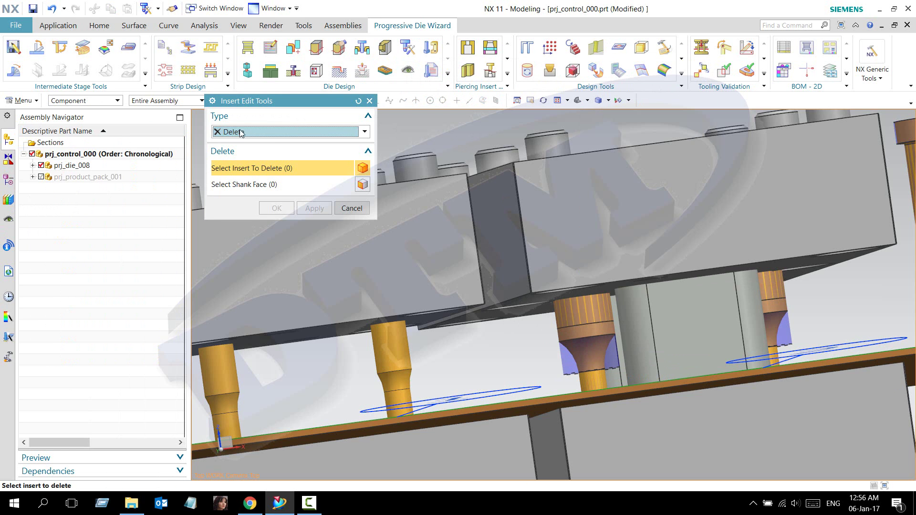
{"action": "left_click", "coordinate": [364, 131]}
{"action": "left_click", "coordinate": [561, 333]}
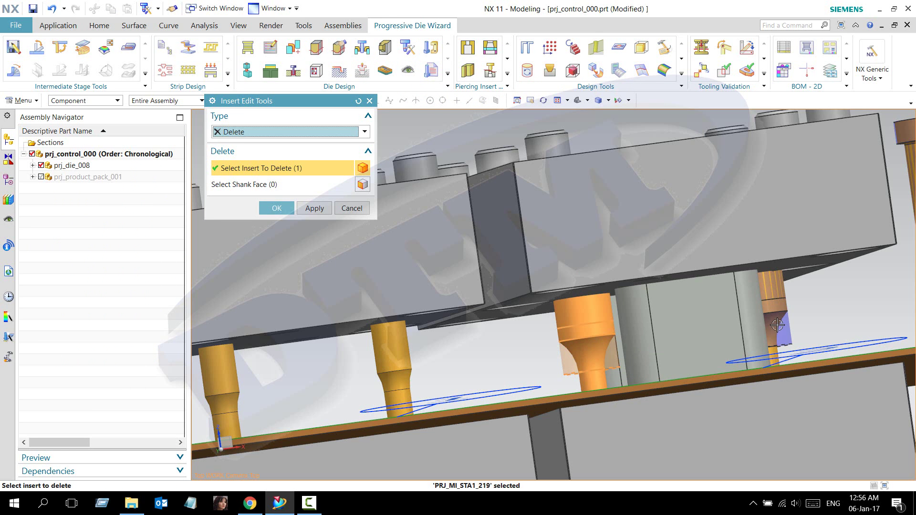
{"action": "left_click", "coordinate": [783, 315]}
{"action": "left_click", "coordinate": [277, 208]}
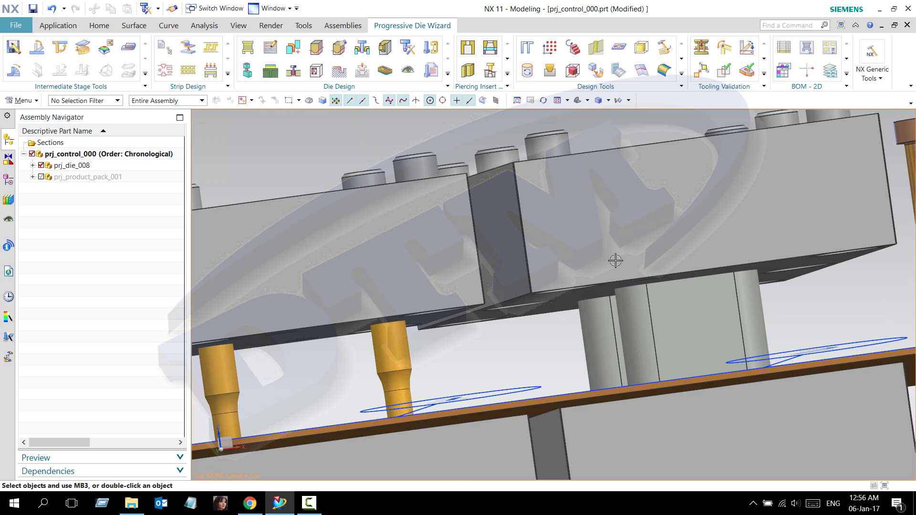
{"action": "mouse_move", "coordinate": [546, 291]}
{"action": "middle_mouse_down"}
{"action": "mouse_move", "coordinate": [634, 289]}
{"action": "mouse_move", "coordinate": [546, 313]}
{"action": "mouse_move", "coordinate": [429, 252]}
{"action": "middle_mouse_up"}
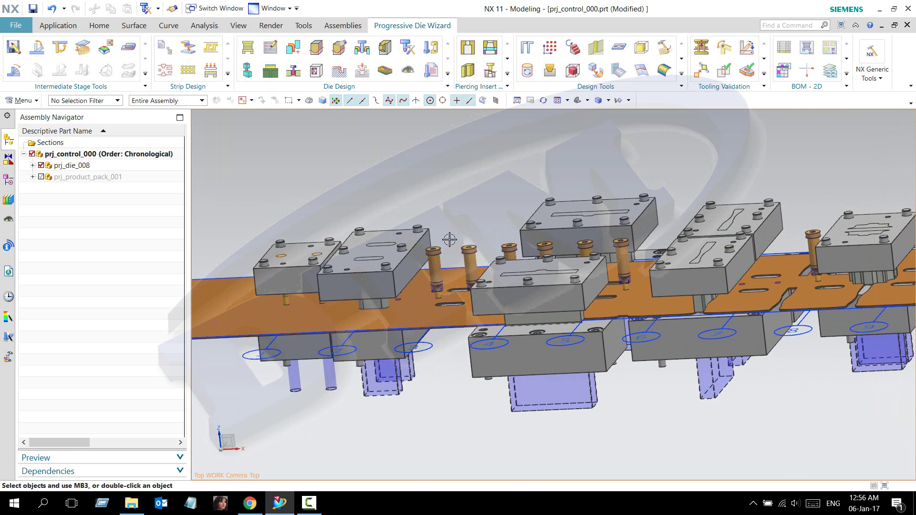
{"action": "mouse_move", "coordinate": [656, 166]}
{"action": "middle_mouse_down"}
{"action": "mouse_move", "coordinate": [603, 184]}
{"action": "mouse_move", "coordinate": [594, 171]}
{"action": "middle_mouse_up"}
{"action": "mouse_move", "coordinate": [732, 253]}
{"action": "middle_mouse_down", "text": "shift"}
{"action": "mouse_move", "coordinate": [571, 261]}
{"action": "mouse_move", "coordinate": [688, 276]}
{"action": "mouse_move", "coordinate": [646, 339]}
{"action": "middle_mouse_up", "text": "shift"}
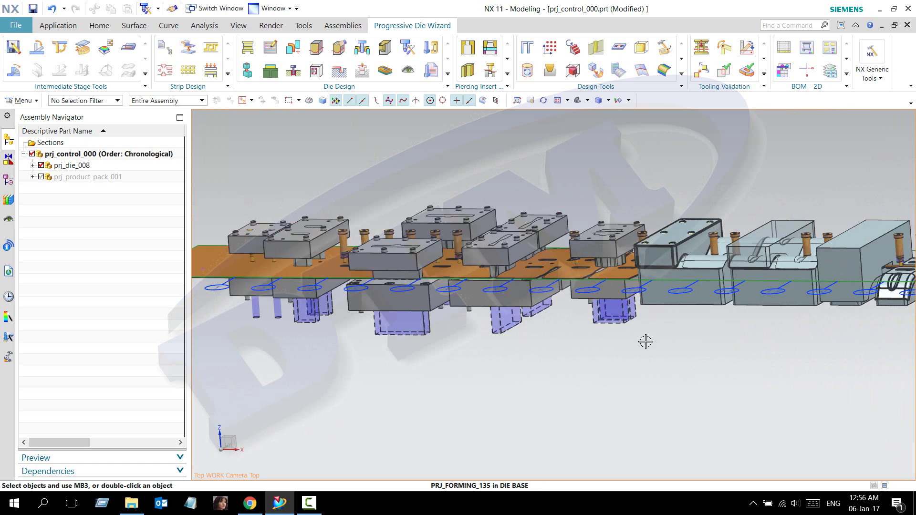
Turn on the Lower and Upper die groups in the View Manager Navigator.
{"action": "left_click", "coordinate": [8, 219]}
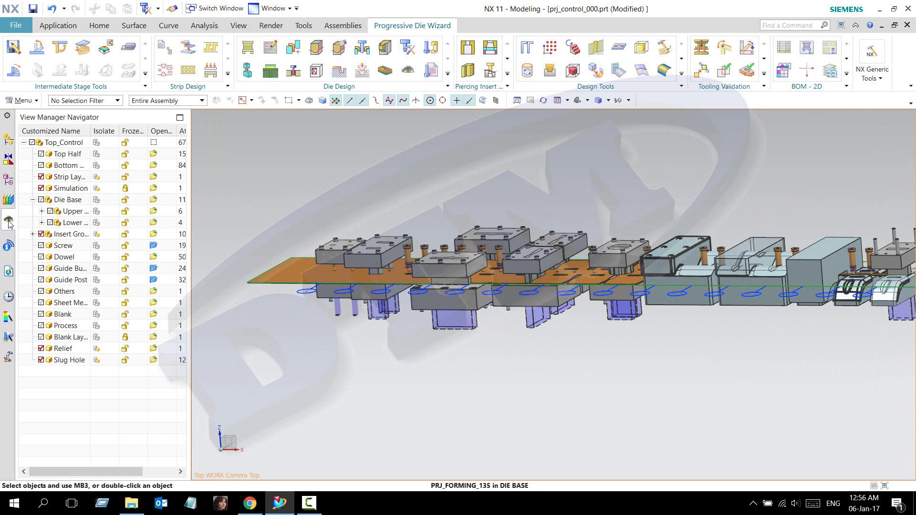
{"action": "left_click", "coordinate": [50, 223]}
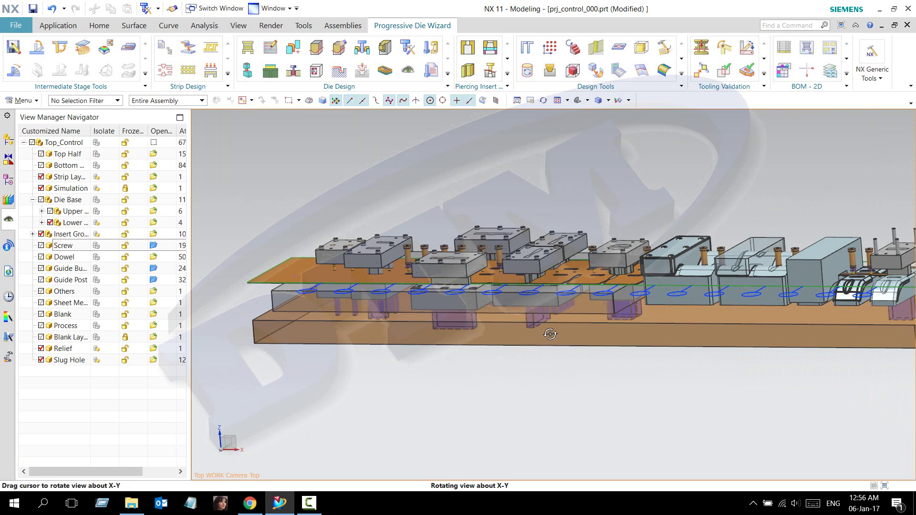
{"action": "mouse_move", "coordinate": [548, 333]}
{"action": "middle_mouse_down"}
{"action": "mouse_move", "coordinate": [493, 377]}
{"action": "mouse_move", "coordinate": [423, 399]}
{"action": "middle_mouse_up"}
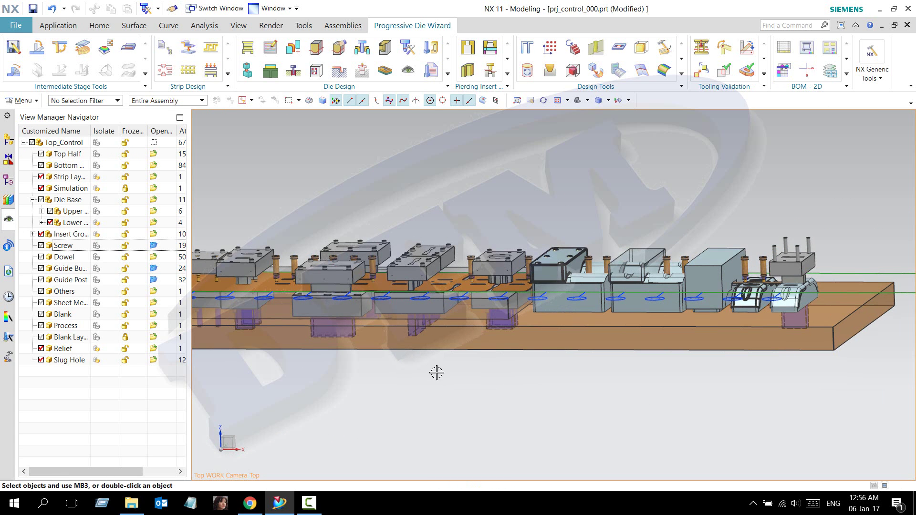
{"action": "left_click", "coordinate": [50, 211]}
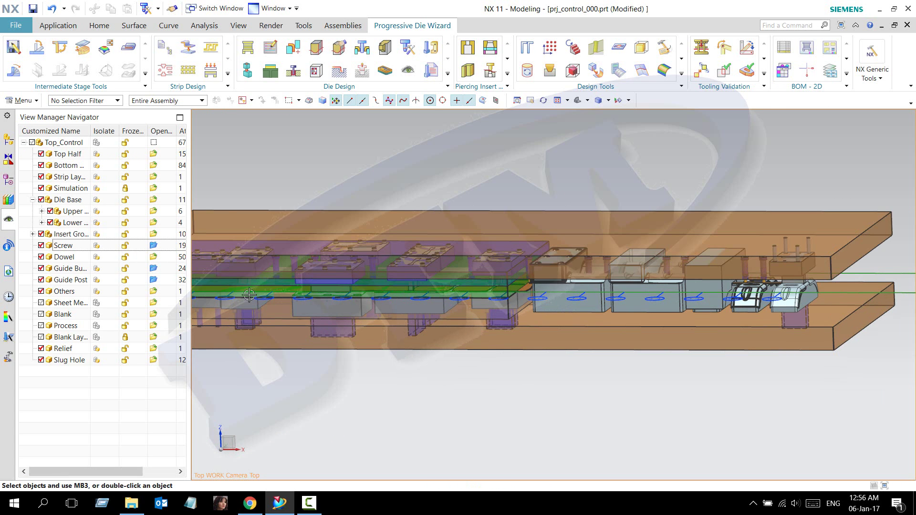
{"action": "middle_click_drag", "start_coordinate": [556, 382], "coordinate": [577, 360]}
{"action": "scroll", "coordinate": [573, 334], "scroll_direction": "up", "scroll_amount": 3}
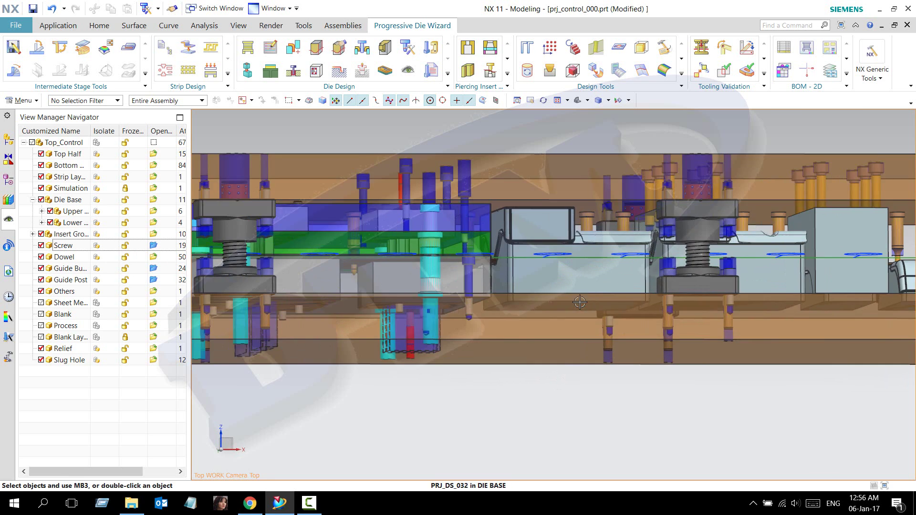
{"action": "scroll", "coordinate": [559, 303], "scroll_direction": "up", "scroll_amount": 3}
{"action": "mouse_move", "coordinate": [559, 303]}
{"action": "middle_mouse_down", "text": "shift"}
{"action": "mouse_move", "coordinate": [600, 334]}
{"action": "mouse_move", "coordinate": [833, 400]}
{"action": "middle_mouse_up", "text": "shift"}
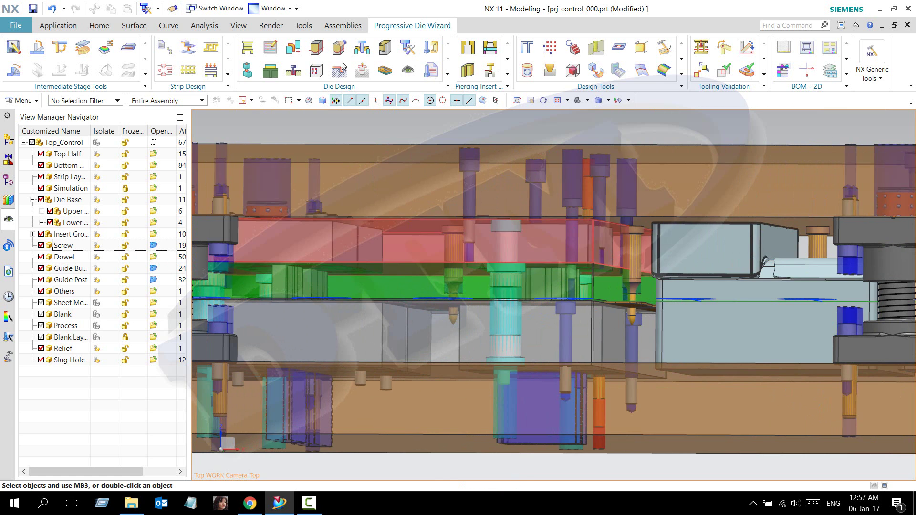
Cancel Insert Edit Tools without changes, then fit and orbit the full die set.
{"action": "left_click", "coordinate": [408, 47]}
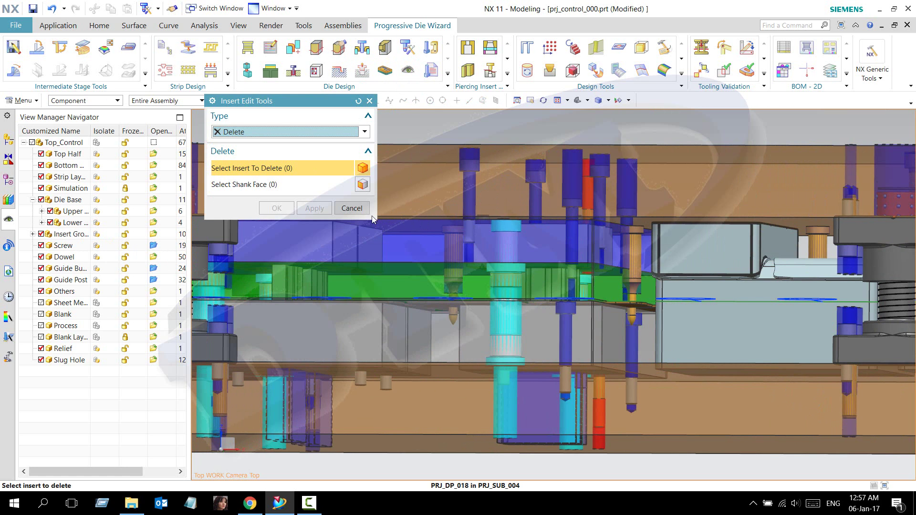
{"action": "left_click", "coordinate": [352, 208]}
{"action": "key", "text": "ctrl+f"}
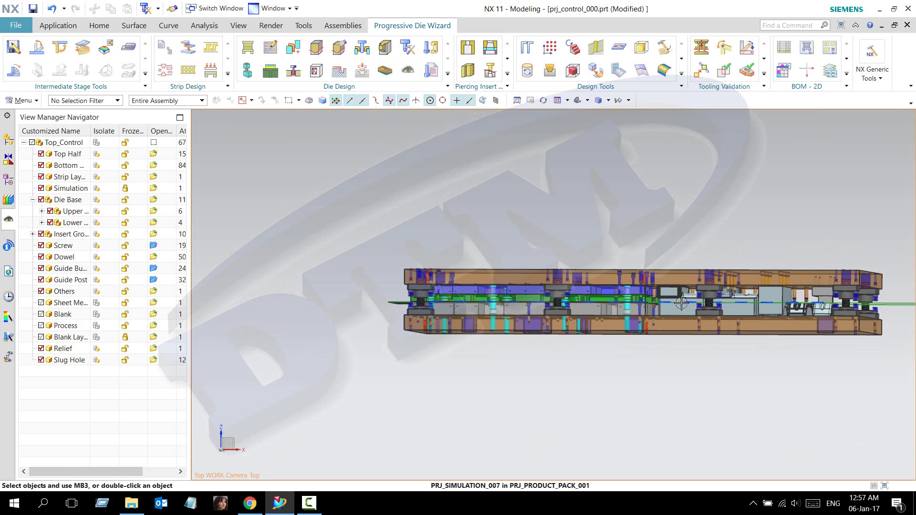
{"action": "mouse_move", "coordinate": [658, 272]}
{"action": "middle_mouse_down"}
{"action": "mouse_move", "coordinate": [668, 316]}
{"action": "mouse_move", "coordinate": [585, 338]}
{"action": "mouse_move", "coordinate": [620, 330]}
{"action": "mouse_move", "coordinate": [573, 352]}
{"action": "middle_mouse_up"}
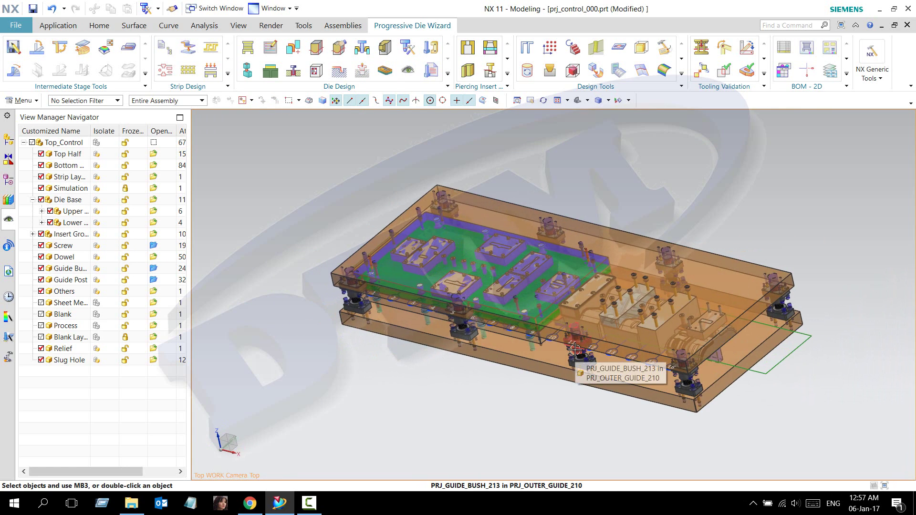
{"action": "middle_click_drag", "start_coordinate": [592, 371], "coordinate": [403, 370]}
{"action": "middle_click_drag", "start_coordinate": [333, 352], "coordinate": [325, 354]}
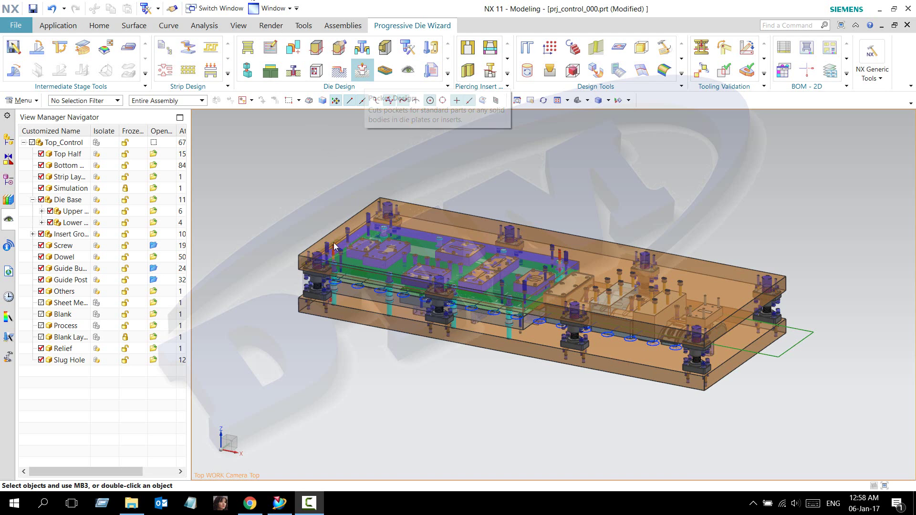
{"action": "scroll", "coordinate": [280, 244], "scroll_direction": "up", "scroll_amount": 5}
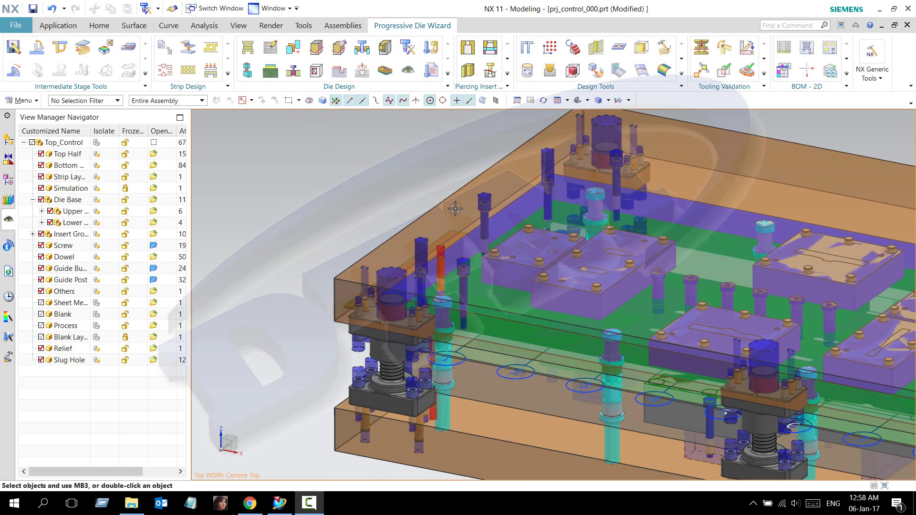
{"action": "left_click", "coordinate": [572, 260]}
{"action": "key", "text": "Escape"}
{"action": "scroll", "coordinate": [324, 205], "scroll_direction": "down", "scroll_amount": 2}
{"action": "scroll", "coordinate": [321, 189], "scroll_direction": "down", "scroll_amount": 2}
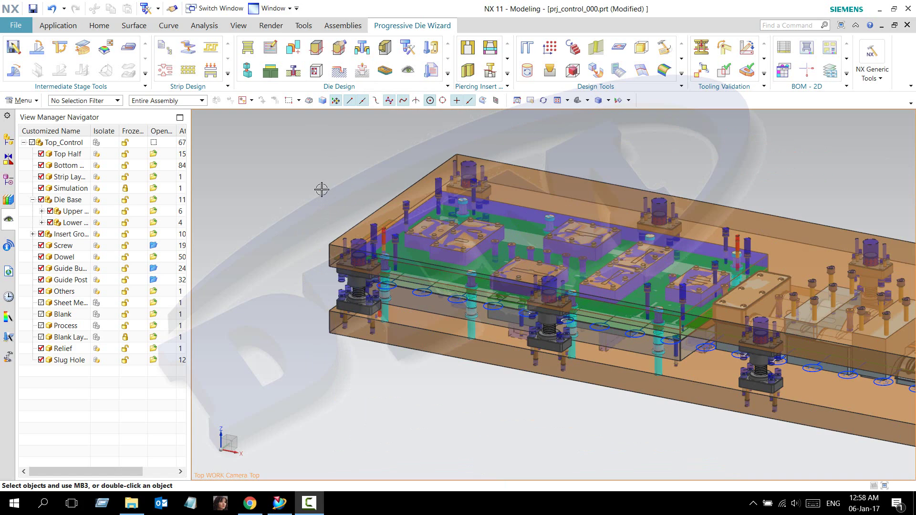
{"action": "mouse_move", "coordinate": [321, 188]}
{"action": "middle_mouse_down", "text": "shift"}
{"action": "mouse_move", "coordinate": [225, 213]}
{"action": "mouse_move", "coordinate": [272, 252]}
{"action": "middle_mouse_up", "text": "shift"}
{"action": "scroll", "coordinate": [324, 276], "scroll_direction": "up", "scroll_amount": 5}
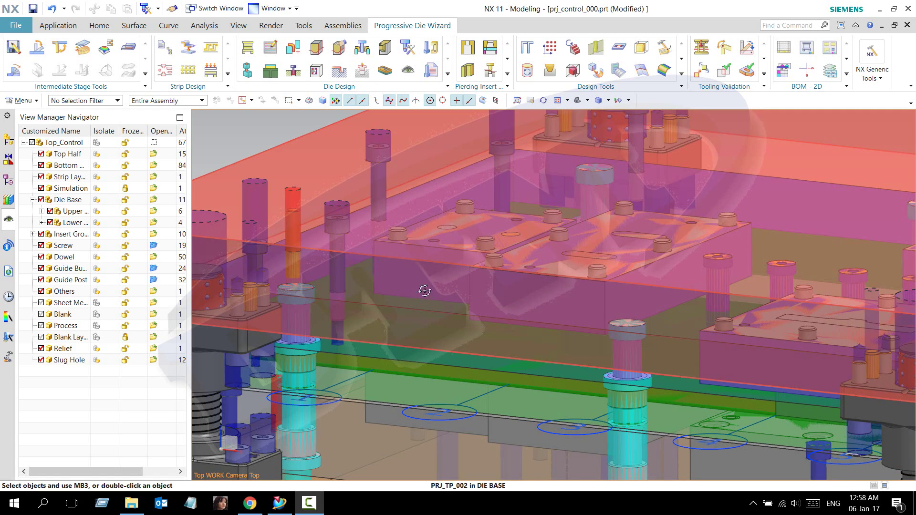
{"action": "middle_click_drag", "start_coordinate": [424, 291], "coordinate": [476, 367]}
{"action": "scroll", "coordinate": [613, 298], "scroll_direction": "up", "scroll_amount": 2}
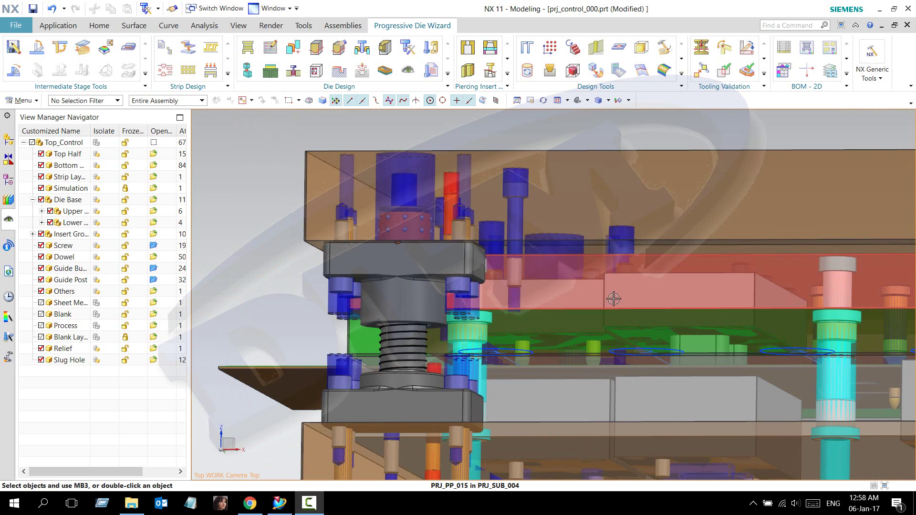
{"action": "scroll", "coordinate": [527, 284], "scroll_direction": "down", "scroll_amount": 5}
{"action": "middle_click_drag", "start_coordinate": [527, 283], "coordinate": [489, 240]}
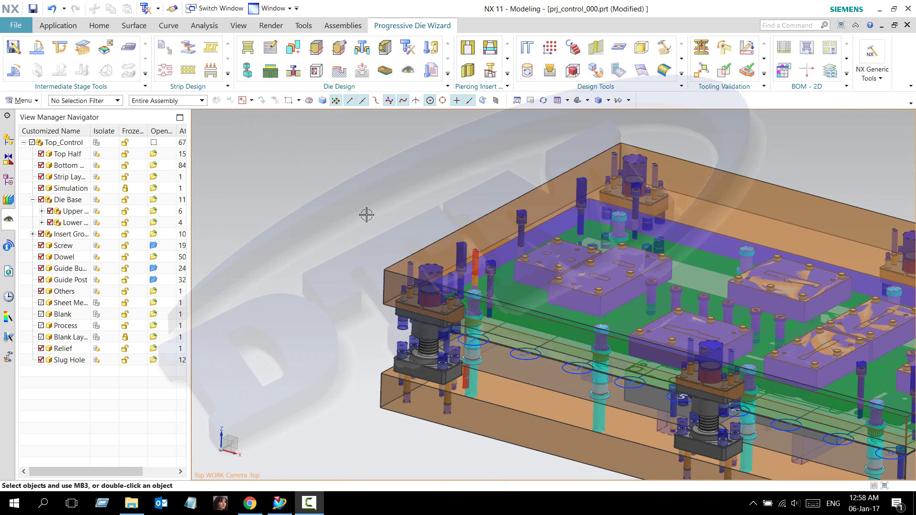
{"action": "mouse_move", "coordinate": [367, 249]}
{"action": "middle_mouse_down"}
{"action": "mouse_move", "coordinate": [371, 242]}
{"action": "mouse_move", "coordinate": [376, 254]}
{"action": "middle_mouse_up"}
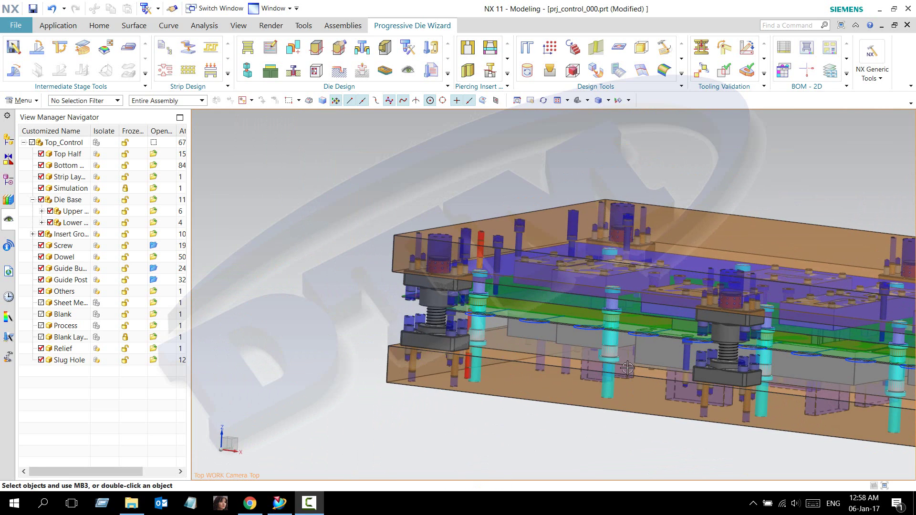
{"action": "mouse_move", "coordinate": [578, 353]}
{"action": "middle_mouse_down"}
{"action": "mouse_move", "coordinate": [418, 287]}
{"action": "mouse_move", "coordinate": [548, 337]}
{"action": "mouse_move", "coordinate": [630, 344]}
{"action": "mouse_move", "coordinate": [565, 281]}
{"action": "mouse_move", "coordinate": [504, 333]}
{"action": "mouse_move", "coordinate": [519, 244]}
{"action": "middle_mouse_up"}
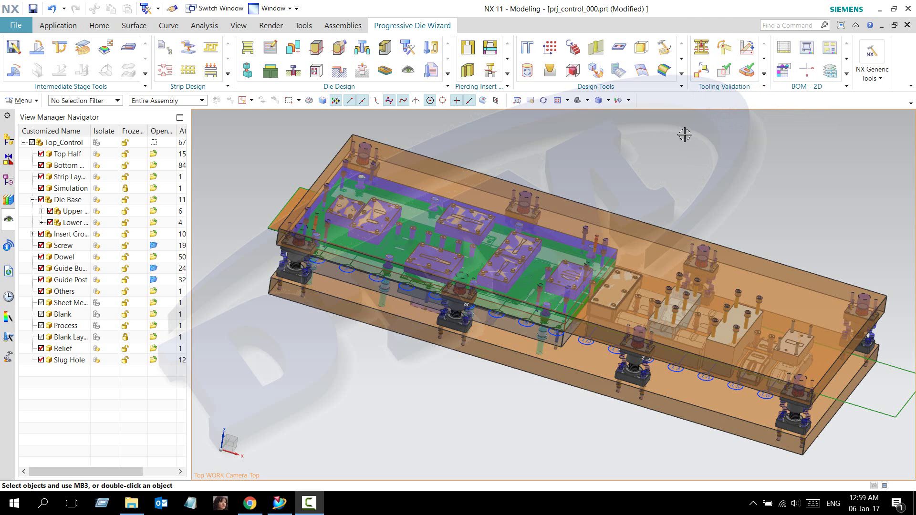
Add the Tooling Kinematic Single Strip Model through Preprocess Motion.
{"action": "left_click", "coordinate": [700, 49]}
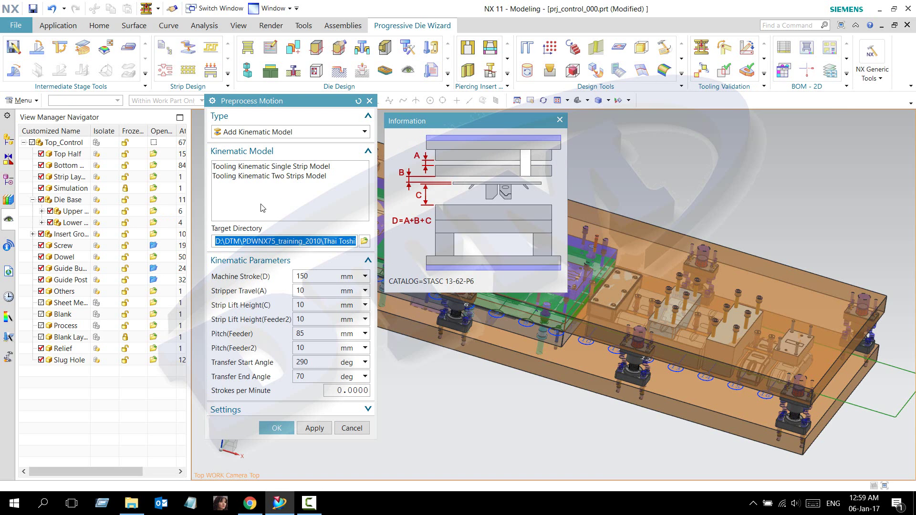
{"action": "left_click", "coordinate": [266, 168]}
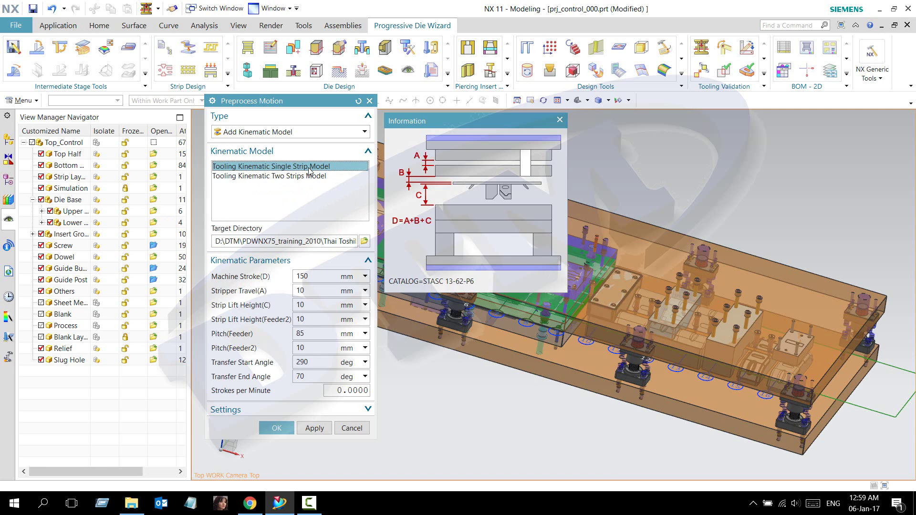
{"action": "left_click", "coordinate": [289, 133]}
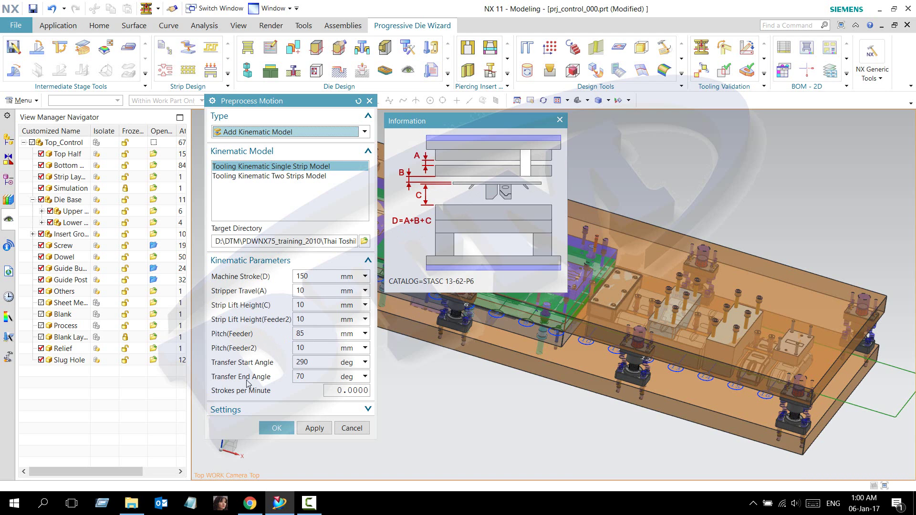
{"action": "left_click", "coordinate": [315, 429]}
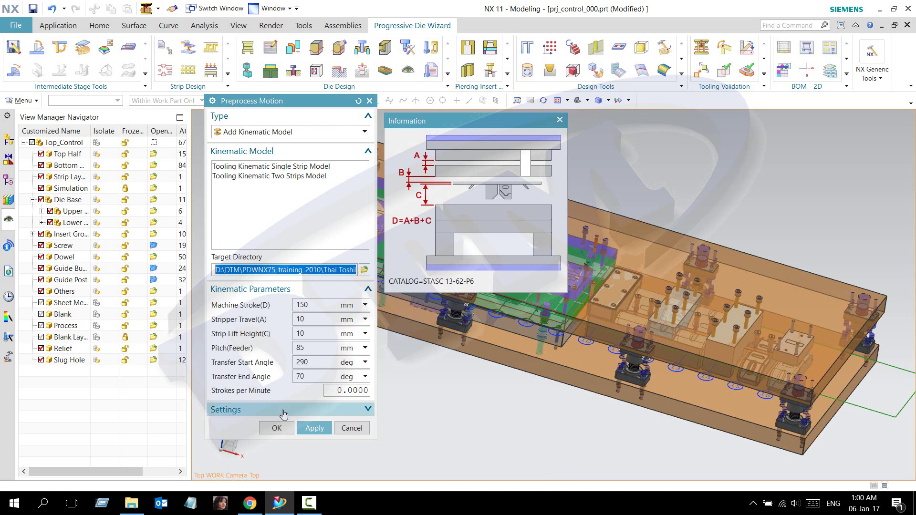
{"action": "left_click", "coordinate": [277, 429]}
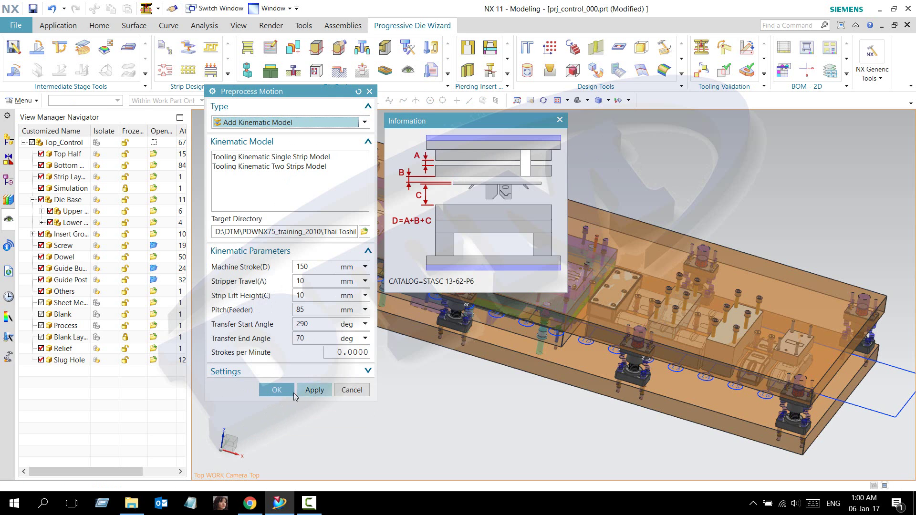
{"action": "left_click", "coordinate": [276, 389]}
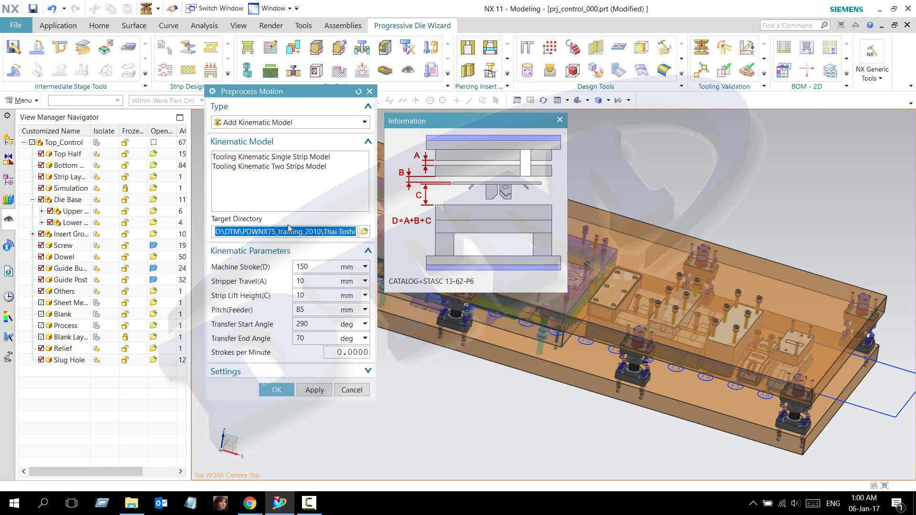
Switch Preprocess Motion to Mount Component, listing TOP 204, BOTTOM 126, FEEDER 15.
{"action": "left_click", "coordinate": [260, 123]}
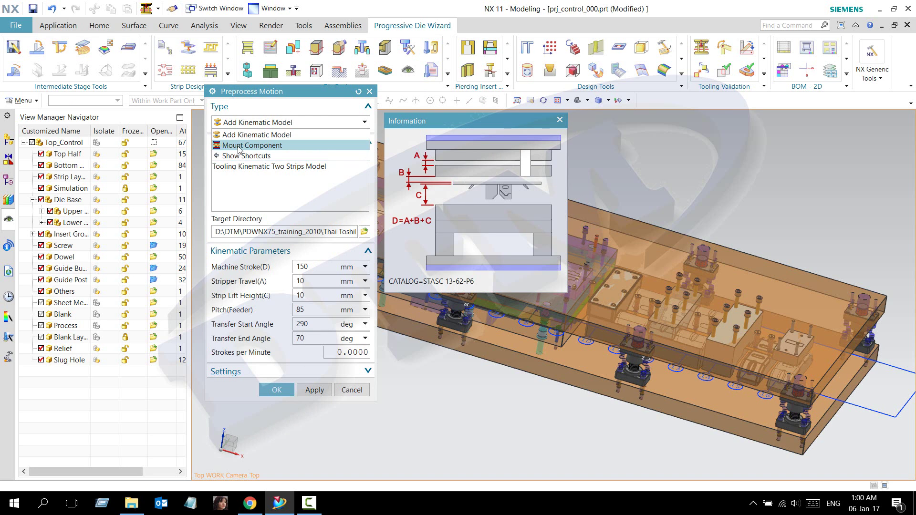
{"action": "left_click", "coordinate": [241, 145]}
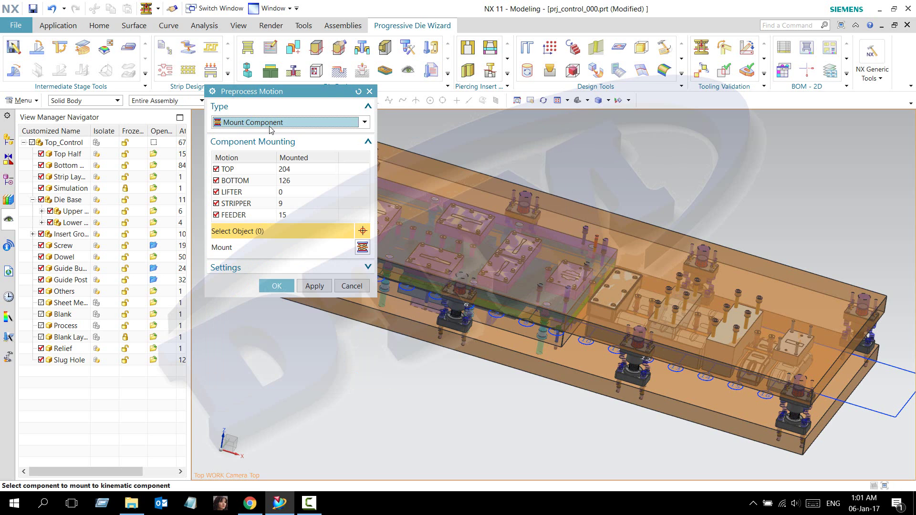
{"action": "left_click_drag", "start_coordinate": [286, 93], "coordinate": [300, 170]}
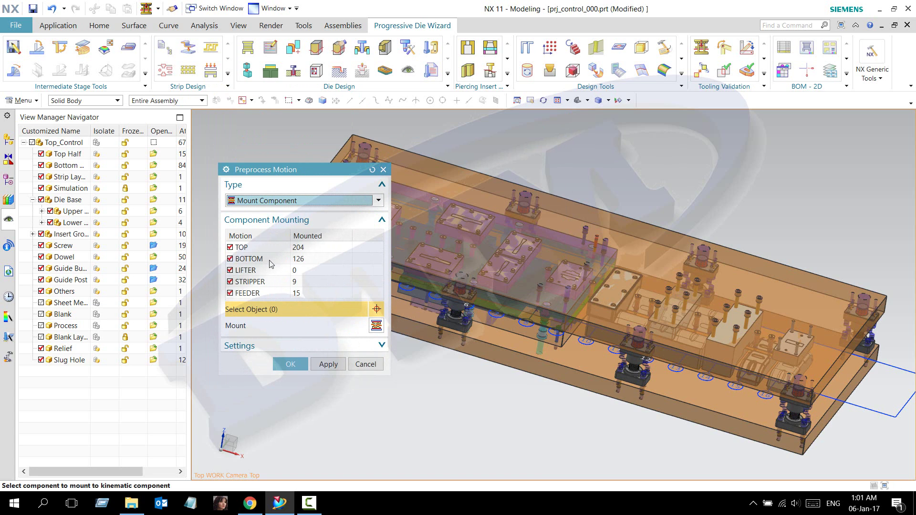
{"action": "middle_click_drag", "start_coordinate": [500, 356], "coordinate": [525, 366]}
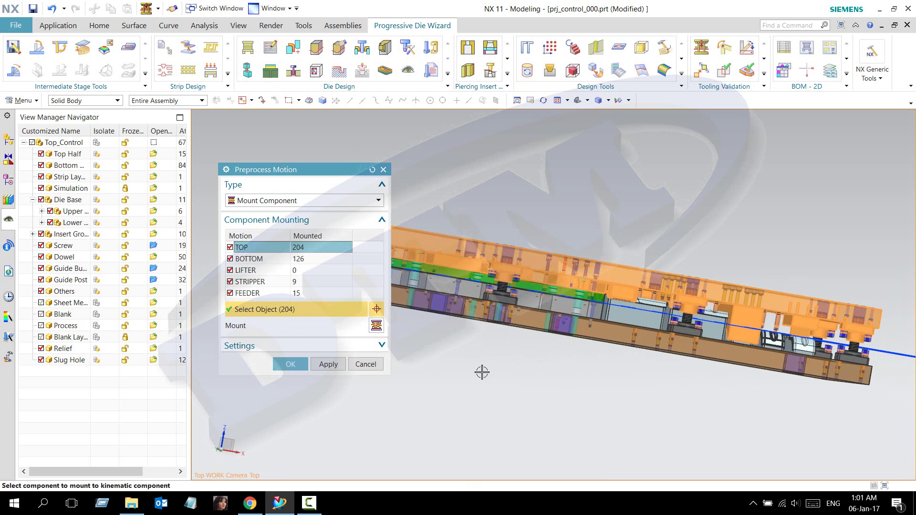
Reposition the setup panel and rotate the die to show its layers side-on.
{"action": "middle_click_drag", "start_coordinate": [557, 399], "coordinate": [572, 355], "text": "shift"}
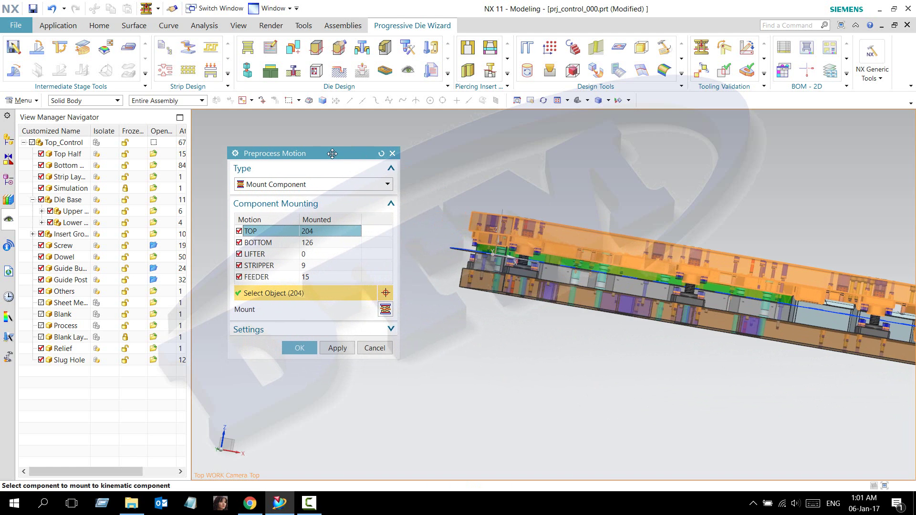
{"action": "left_click_drag", "start_coordinate": [323, 170], "coordinate": [327, 150]}
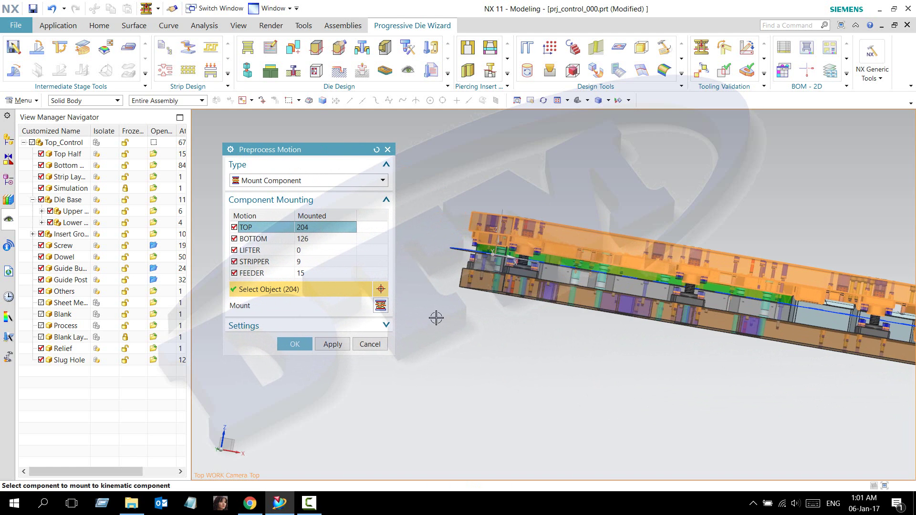
{"action": "mouse_move", "coordinate": [477, 270]}
{"action": "middle_mouse_down"}
{"action": "mouse_move", "coordinate": [478, 282]}
{"action": "mouse_move", "coordinate": [450, 285]}
{"action": "middle_mouse_up"}
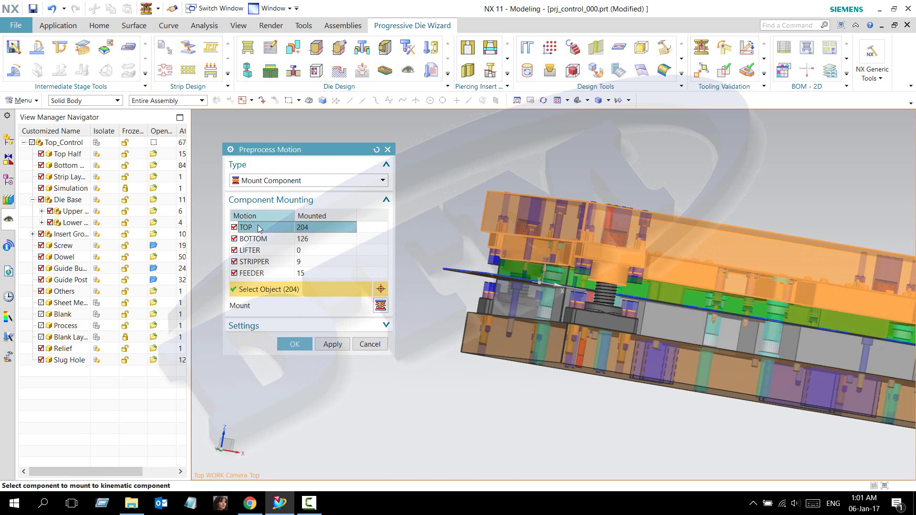
{"action": "middle_click_drag", "start_coordinate": [559, 281], "coordinate": [543, 289]}
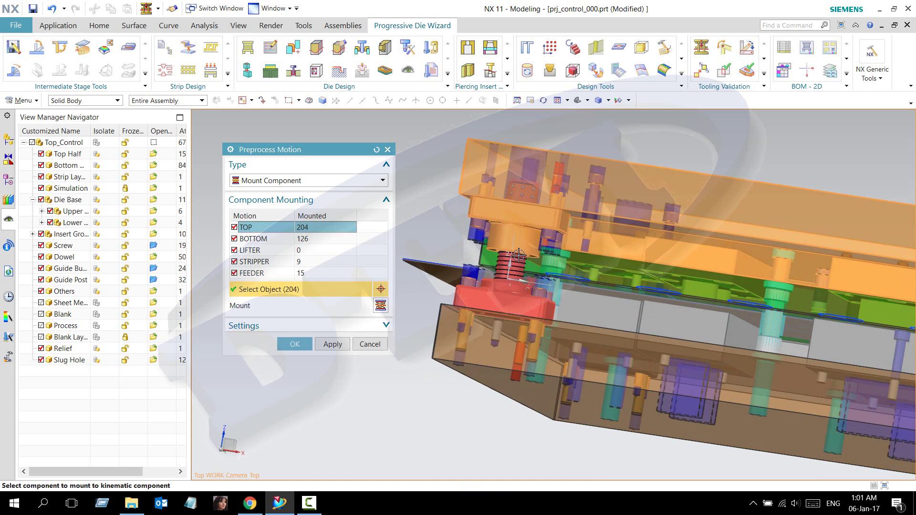
{"action": "scroll", "coordinate": [537, 285], "scroll_direction": "up", "scroll_amount": 2}
{"action": "scroll", "coordinate": [538, 285], "scroll_direction": "up", "scroll_amount": 1}
{"action": "scroll", "coordinate": [513, 262], "scroll_direction": "down", "scroll_amount": 3}
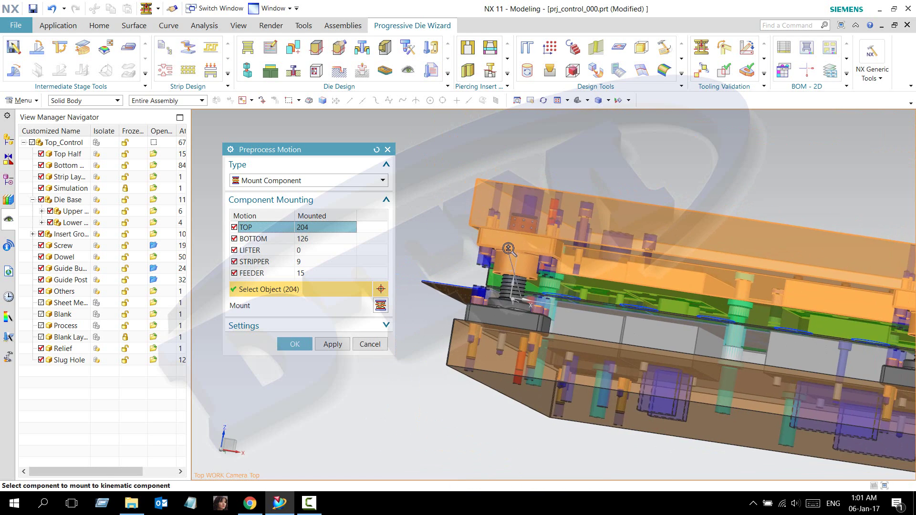
{"action": "middle_click_drag", "start_coordinate": [511, 252], "coordinate": [563, 274]}
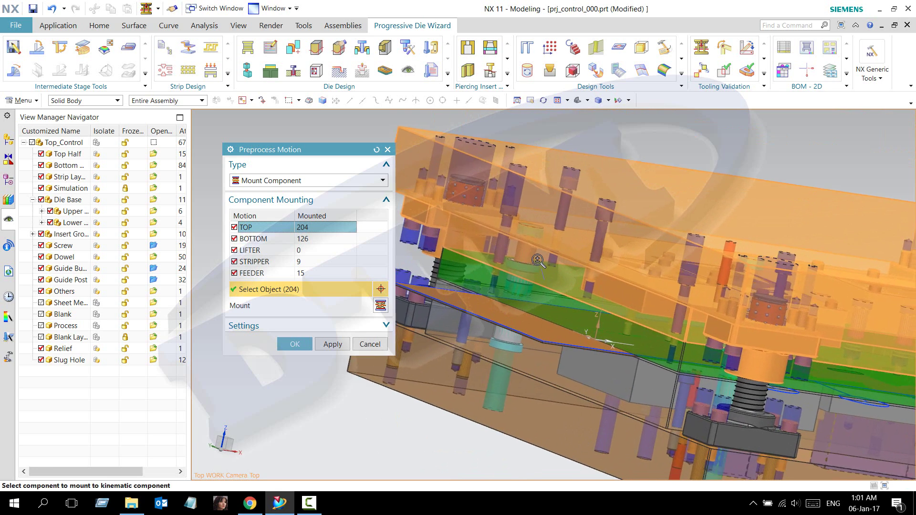
{"action": "mouse_move", "coordinate": [692, 286]}
{"action": "middle_mouse_down"}
{"action": "mouse_move", "coordinate": [770, 293]}
{"action": "mouse_move", "coordinate": [679, 282]}
{"action": "mouse_move", "coordinate": [499, 283]}
{"action": "middle_mouse_up"}
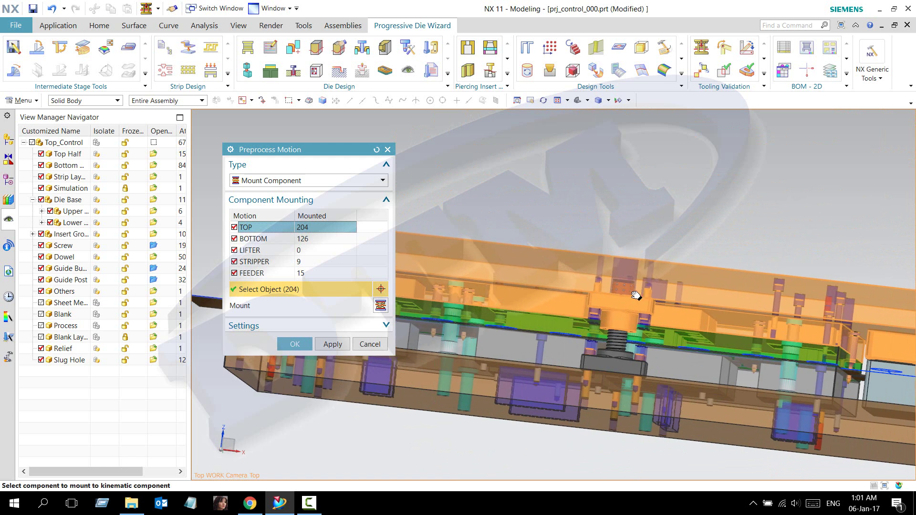
Toggle the lower die base off and on, then zoom toward the upper-die screws.
{"action": "left_click", "coordinate": [50, 223]}
{"action": "left_click", "coordinate": [51, 222]}
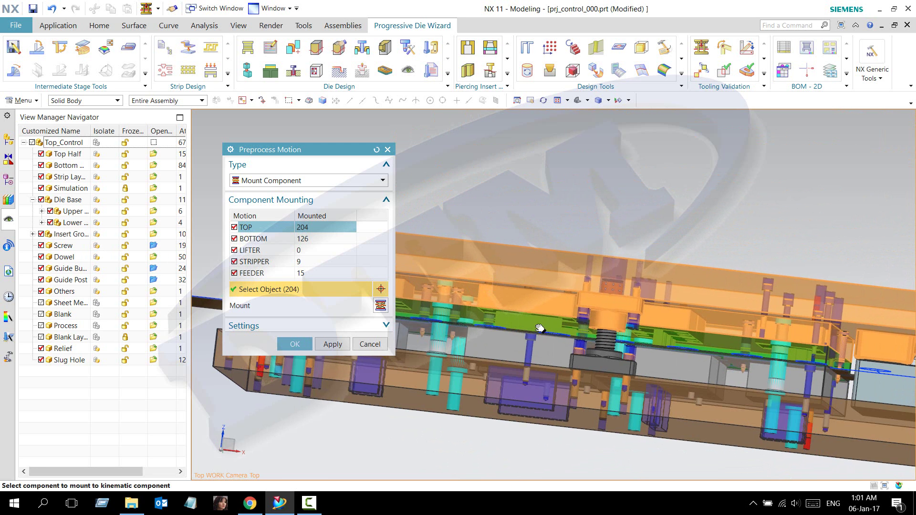
{"action": "scroll", "coordinate": [629, 353], "scroll_direction": "up", "scroll_amount": 2}
{"action": "scroll", "coordinate": [561, 292], "scroll_direction": "up", "scroll_amount": 2}
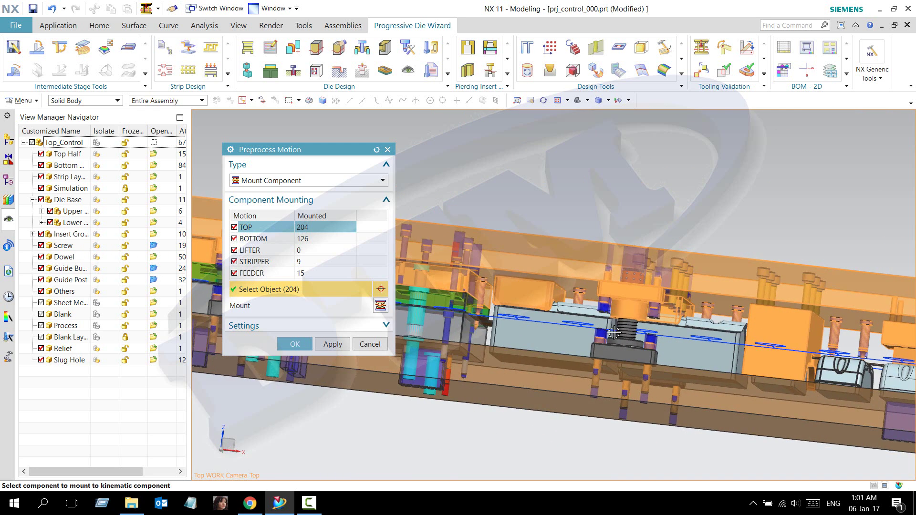
{"action": "scroll", "coordinate": [561, 292], "scroll_direction": "up", "scroll_amount": 1}
{"action": "scroll", "coordinate": [726, 326], "scroll_direction": "up", "scroll_amount": 2}
{"action": "scroll", "coordinate": [711, 314], "scroll_direction": "up", "scroll_amount": 2}
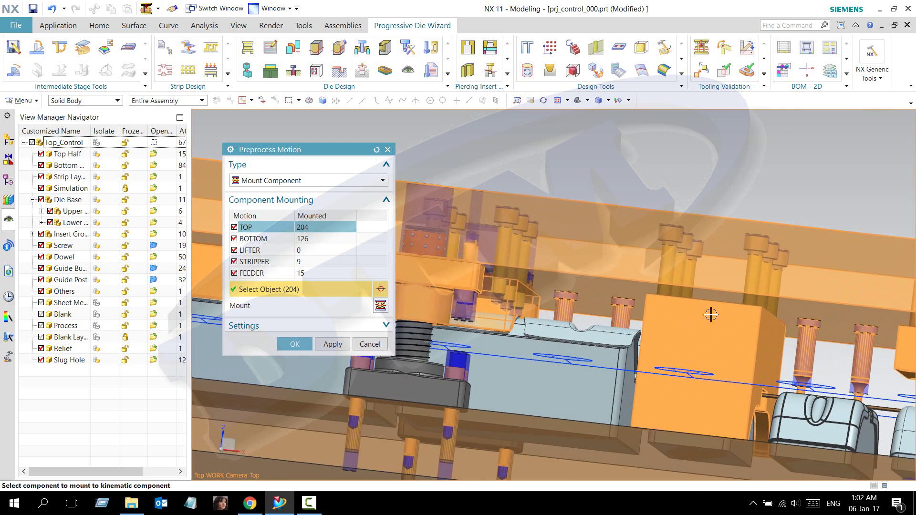
{"action": "middle_click_drag", "start_coordinate": [680, 256], "coordinate": [672, 280]}
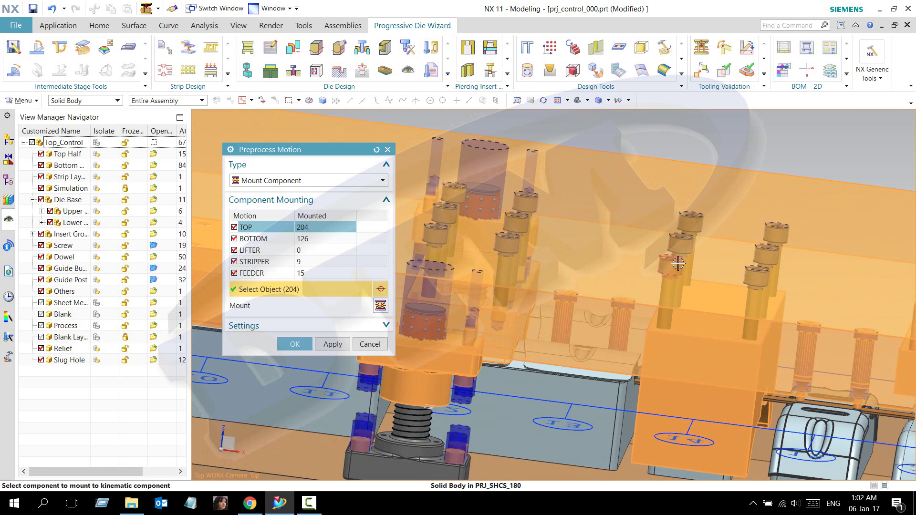
{"action": "scroll", "coordinate": [667, 272], "scroll_direction": "down", "scroll_amount": 1}
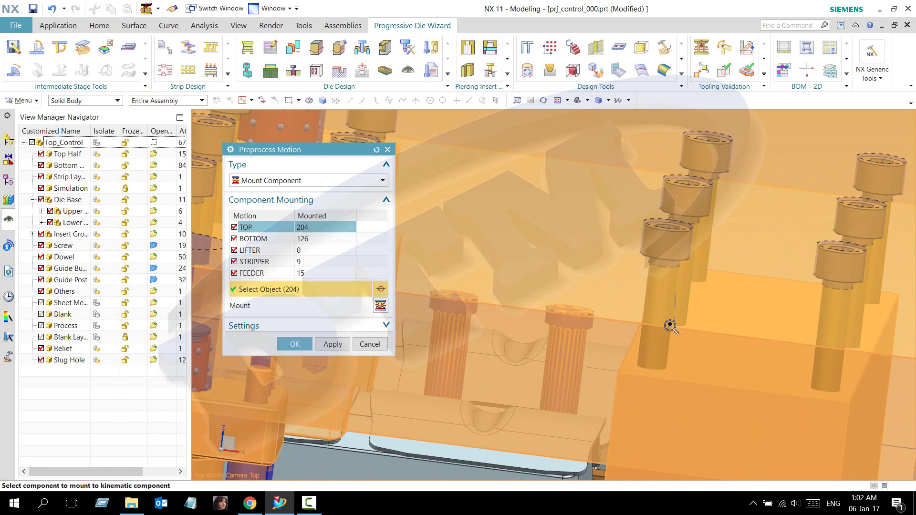
{"action": "scroll", "coordinate": [654, 233], "scroll_direction": "down", "scroll_amount": 1}
{"action": "middle_click_drag", "start_coordinate": [654, 233], "coordinate": [661, 240]}
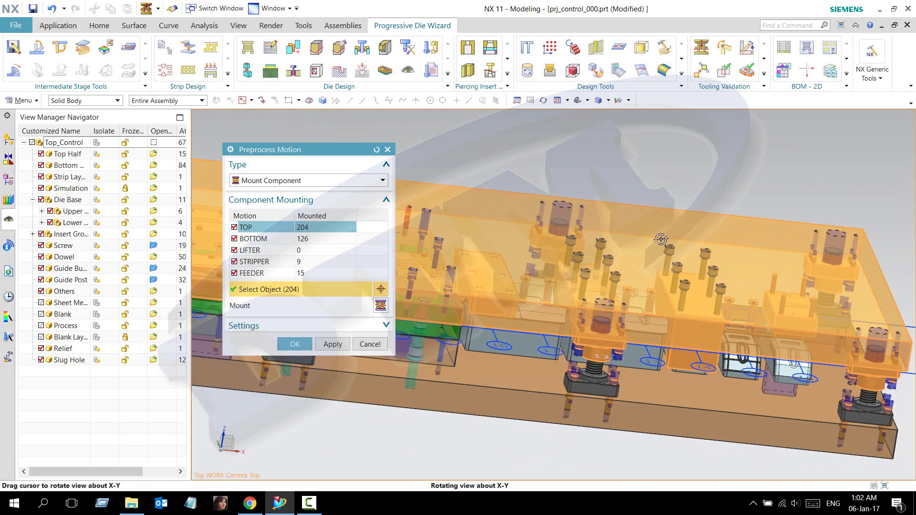
{"action": "scroll", "coordinate": [574, 244], "scroll_direction": "up", "scroll_amount": 2}
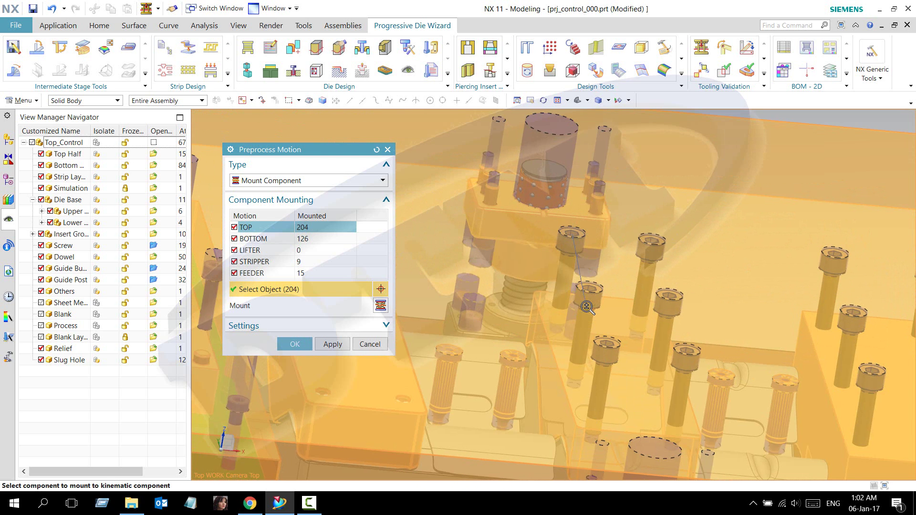
{"action": "scroll", "coordinate": [570, 241], "scroll_direction": "up", "scroll_amount": 1}
Select the first batch of missing upper-die screws and mount them to TOP.
{"action": "left_click", "coordinate": [574, 241]}
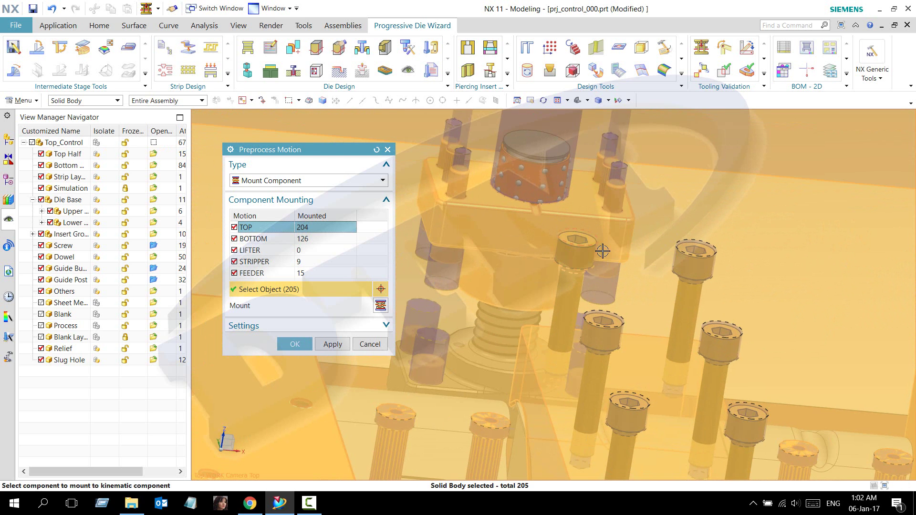
{"action": "left_click", "coordinate": [575, 255]}
{"action": "left_click", "coordinate": [688, 254]}
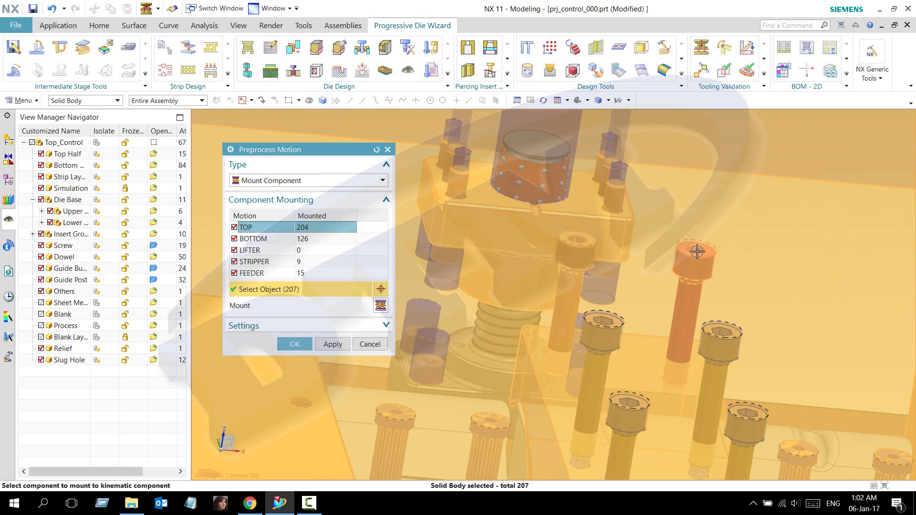
{"action": "left_click", "coordinate": [697, 248]}
{"action": "left_click", "coordinate": [606, 320]}
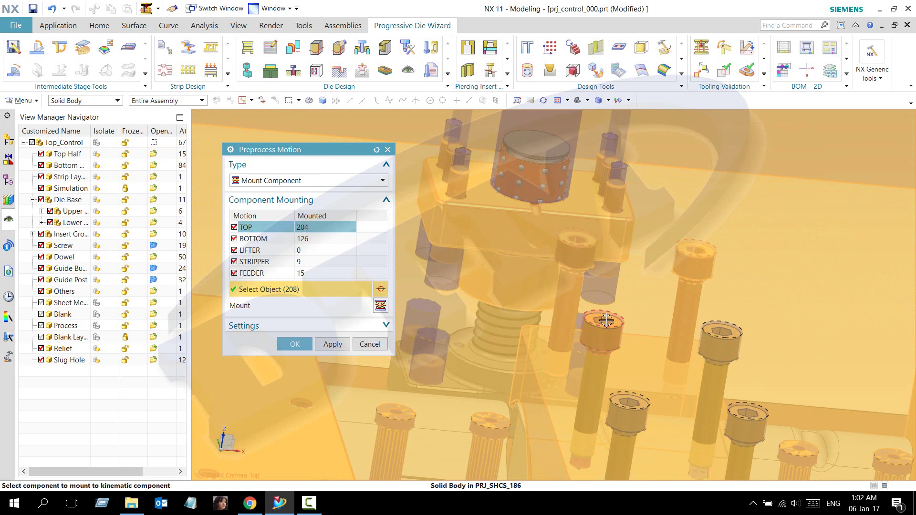
{"action": "left_click", "coordinate": [721, 331]}
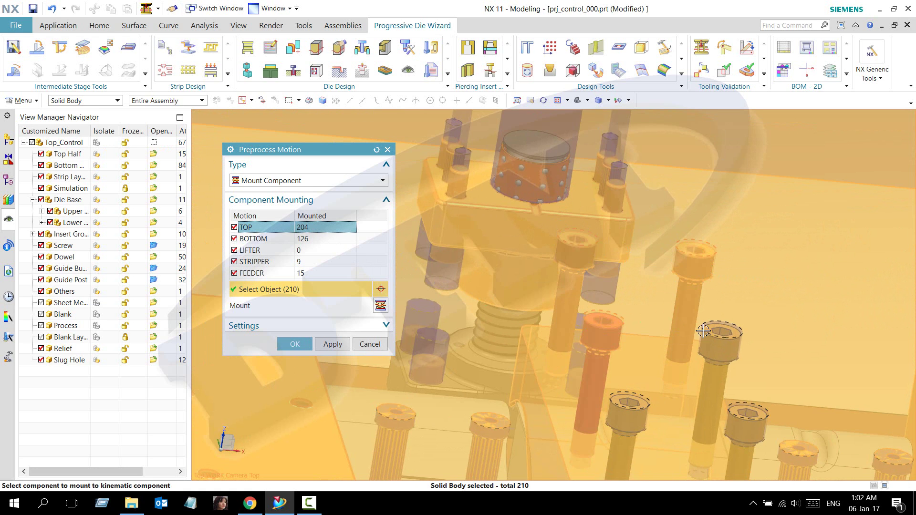
{"action": "left_click", "coordinate": [727, 333]}
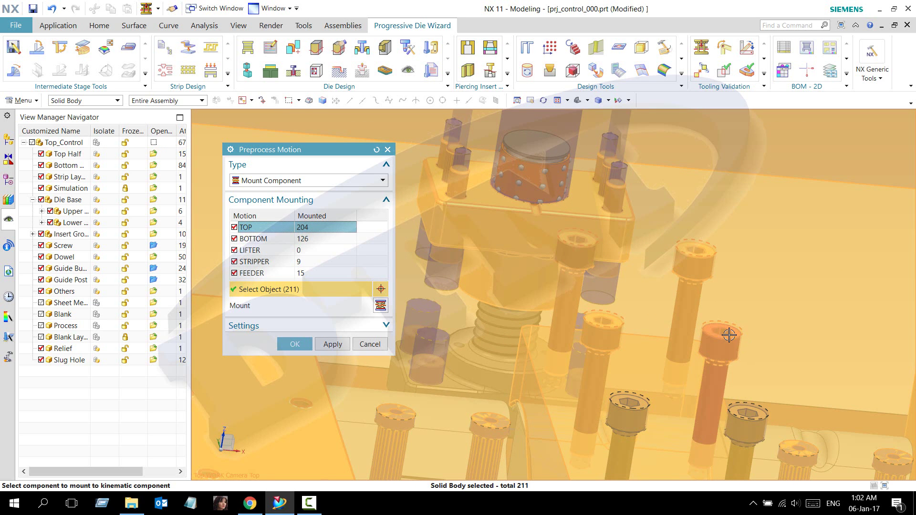
{"action": "left_click", "coordinate": [728, 334]}
{"action": "scroll", "coordinate": [636, 307], "scroll_direction": "down", "scroll_amount": 2}
{"action": "scroll", "coordinate": [646, 329], "scroll_direction": "down", "scroll_amount": 2}
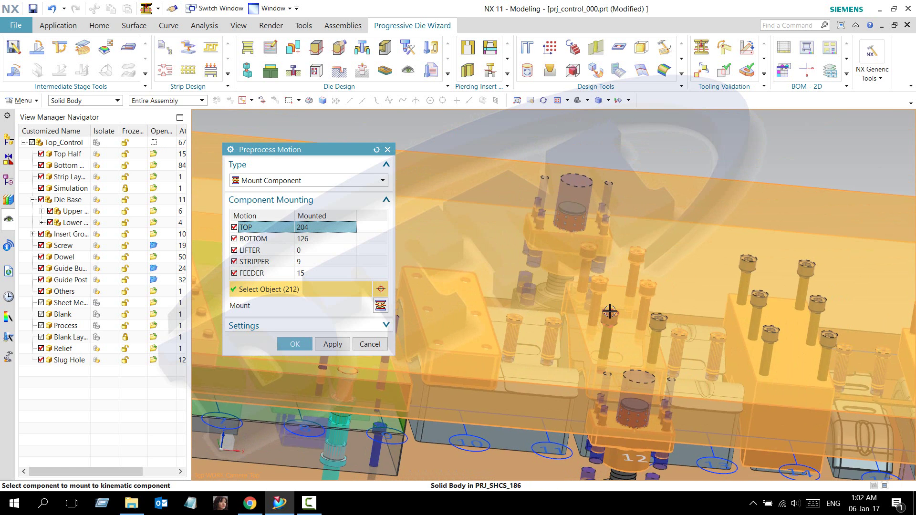
{"action": "scroll", "coordinate": [658, 332], "scroll_direction": "down", "scroll_amount": 2}
{"action": "scroll", "coordinate": [660, 343], "scroll_direction": "down", "scroll_amount": 1}
{"action": "left_click", "coordinate": [332, 344]}
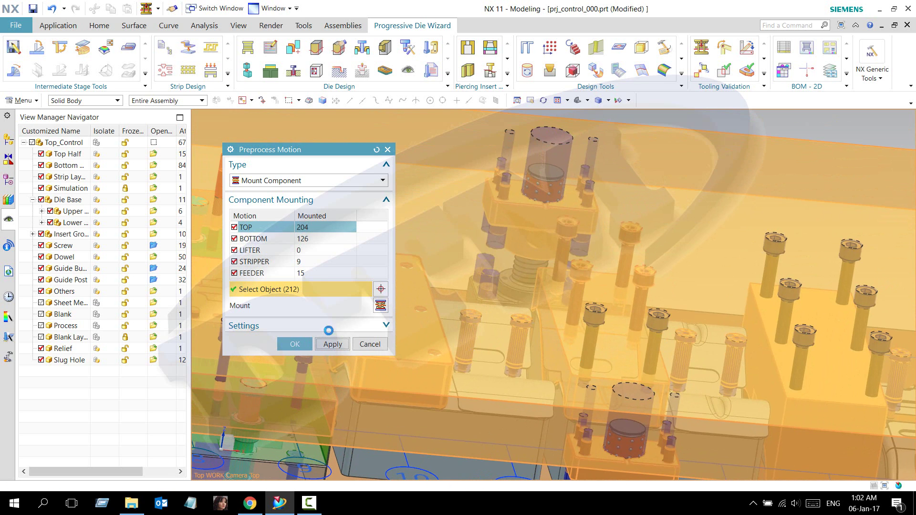
Reactivate TOP and select a second batch of screws across the die, from a low side view.
{"action": "left_click", "coordinate": [304, 229]}
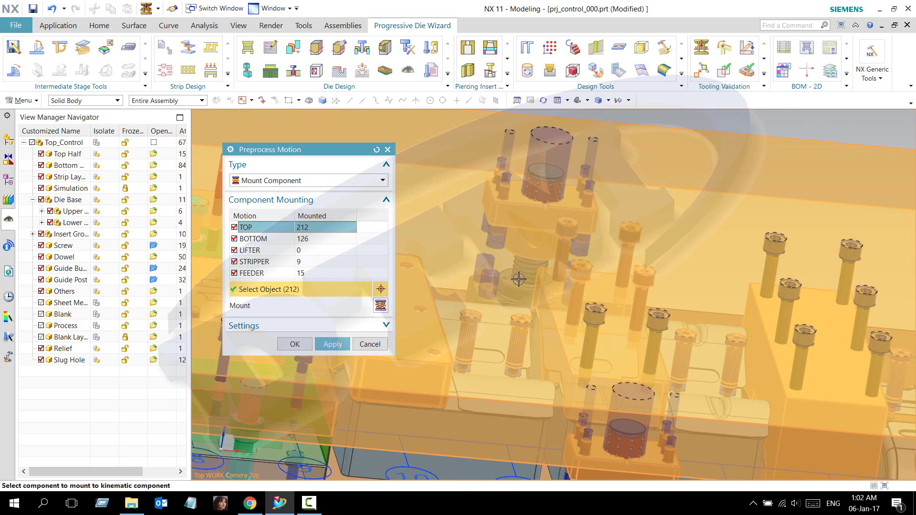
{"action": "mouse_move", "coordinate": [613, 307]}
{"action": "middle_mouse_down"}
{"action": "mouse_move", "coordinate": [615, 272]}
{"action": "mouse_move", "coordinate": [622, 309]}
{"action": "middle_mouse_up"}
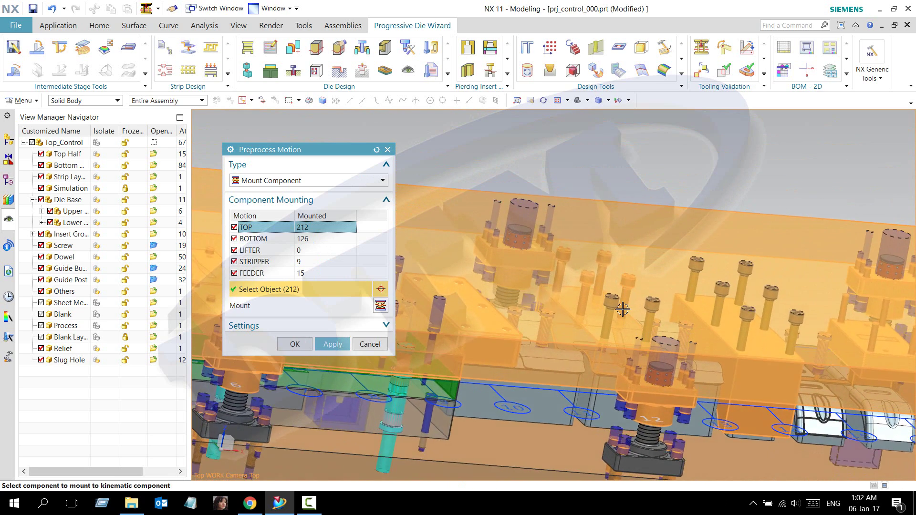
{"action": "scroll", "coordinate": [622, 309], "scroll_direction": "down", "scroll_amount": 5}
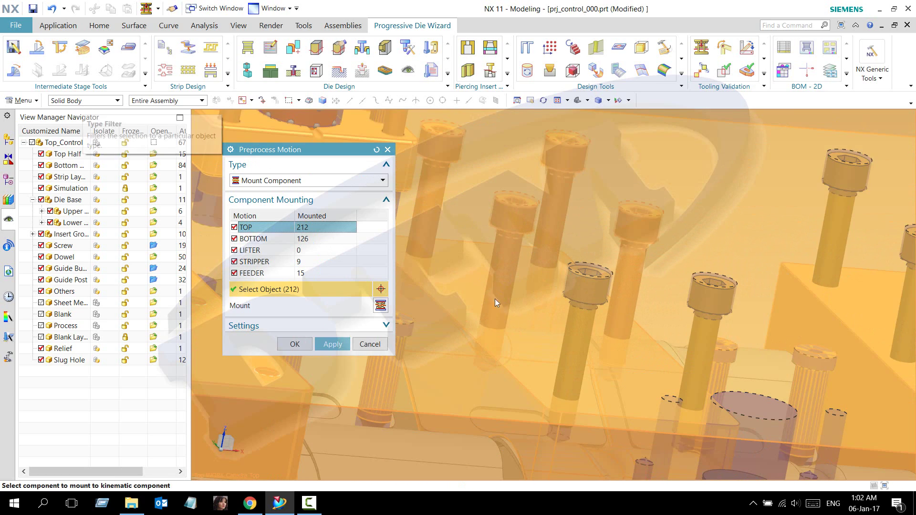
{"action": "left_click", "coordinate": [590, 286]}
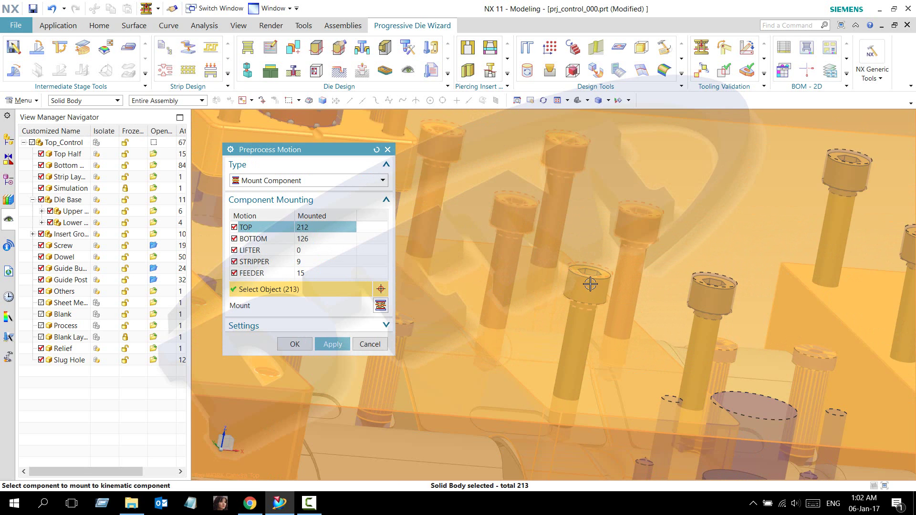
{"action": "left_click", "coordinate": [712, 293]}
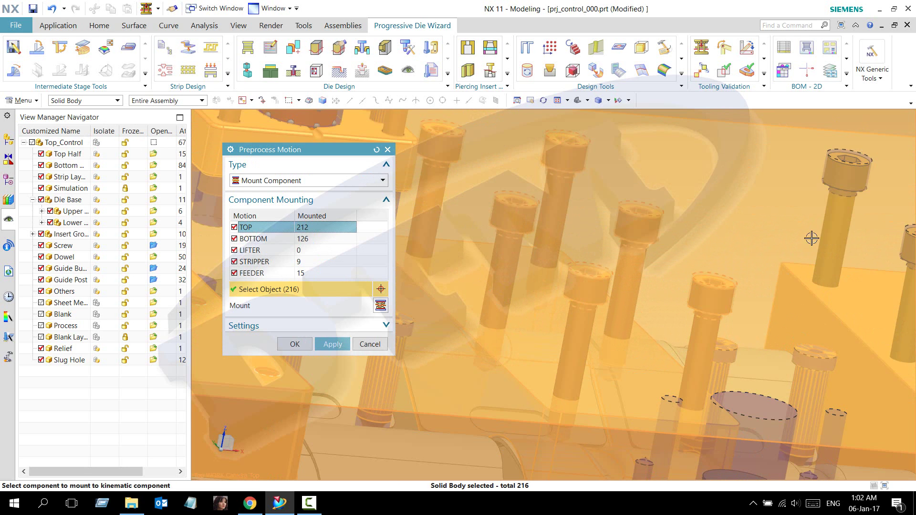
{"action": "left_click", "coordinate": [859, 168]}
{"action": "left_click", "coordinate": [849, 171]}
{"action": "scroll", "coordinate": [777, 198], "scroll_direction": "up", "scroll_amount": 3}
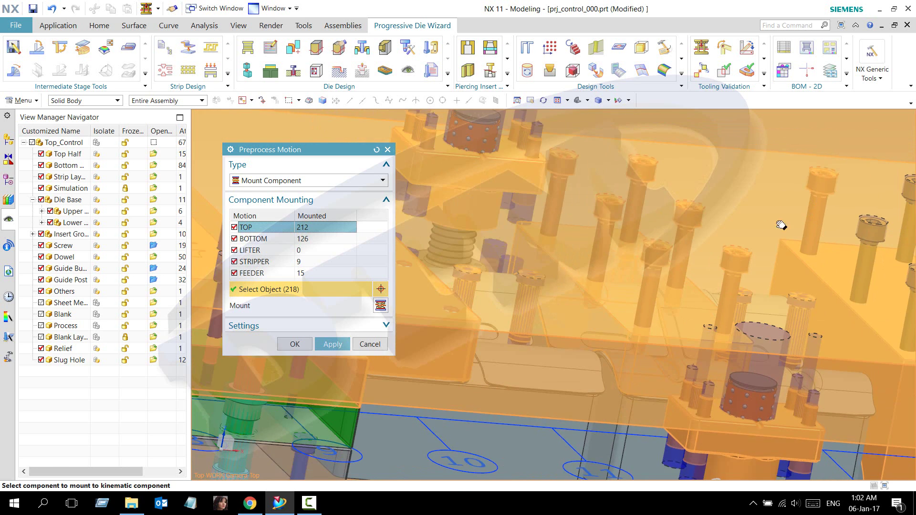
{"action": "scroll", "coordinate": [662, 260], "scroll_direction": "down", "scroll_amount": 3}
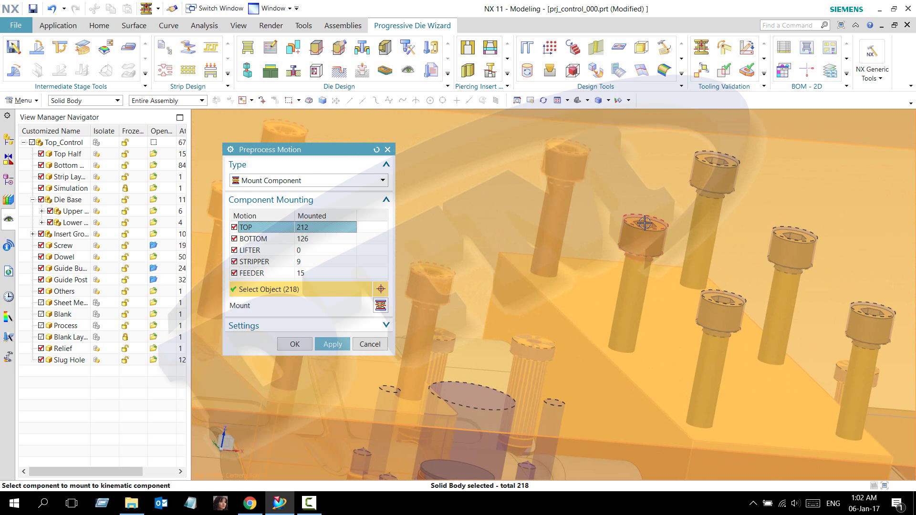
{"action": "left_click", "coordinate": [642, 224]}
{"action": "left_click", "coordinate": [723, 162]}
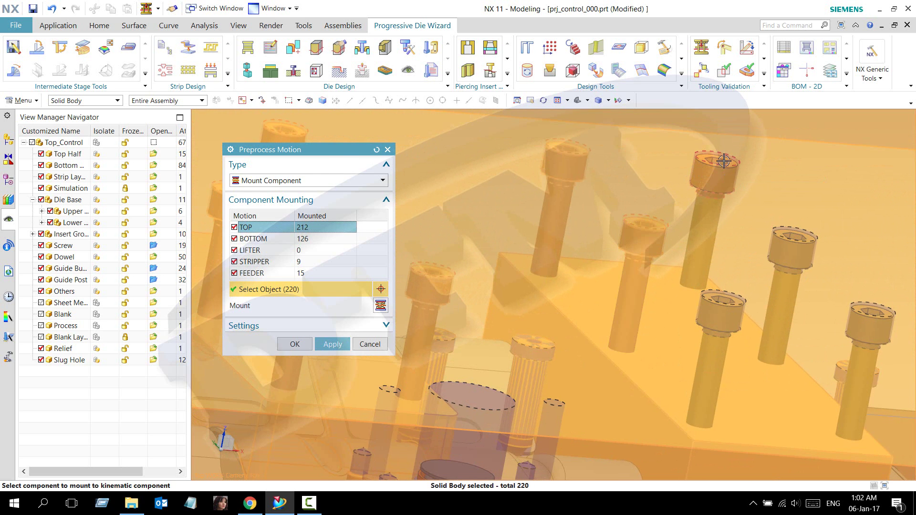
{"action": "left_click", "coordinate": [729, 304]}
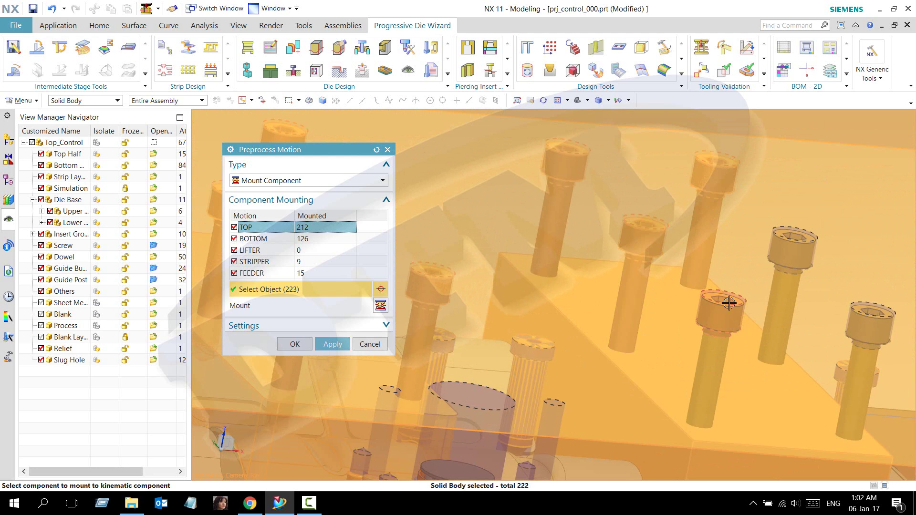
{"action": "left_click", "coordinate": [730, 303]}
{"action": "left_click", "coordinate": [796, 237]}
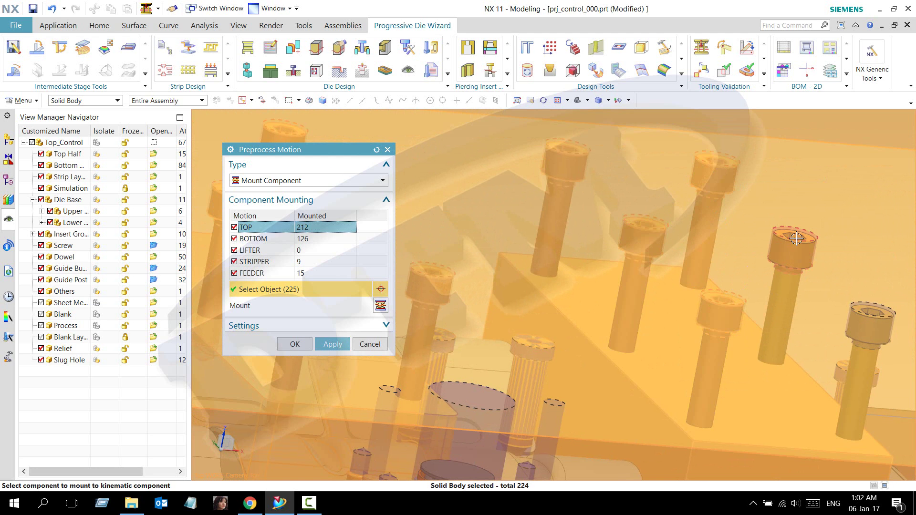
{"action": "left_click", "coordinate": [796, 238]}
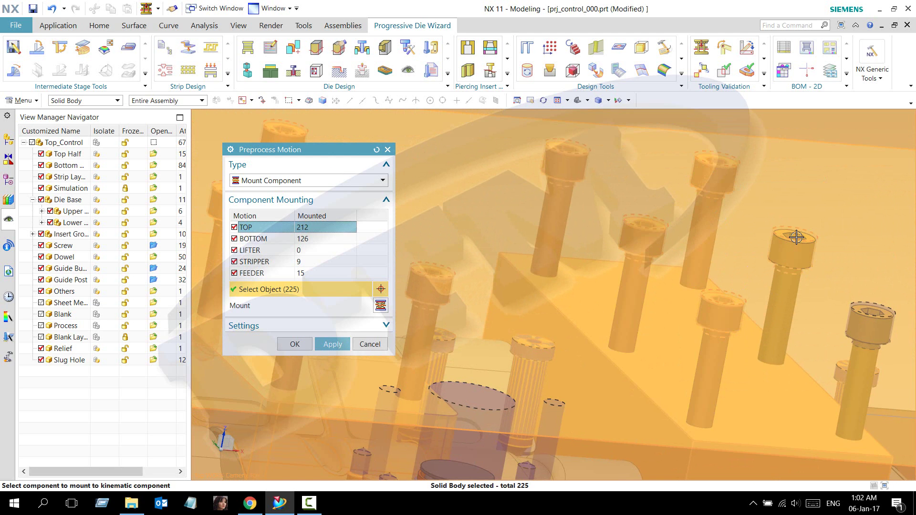
Select the last overlapping screws with QuickPick and apply, bringing TOP to 229 bodies.
{"action": "left_click", "coordinate": [874, 315]}
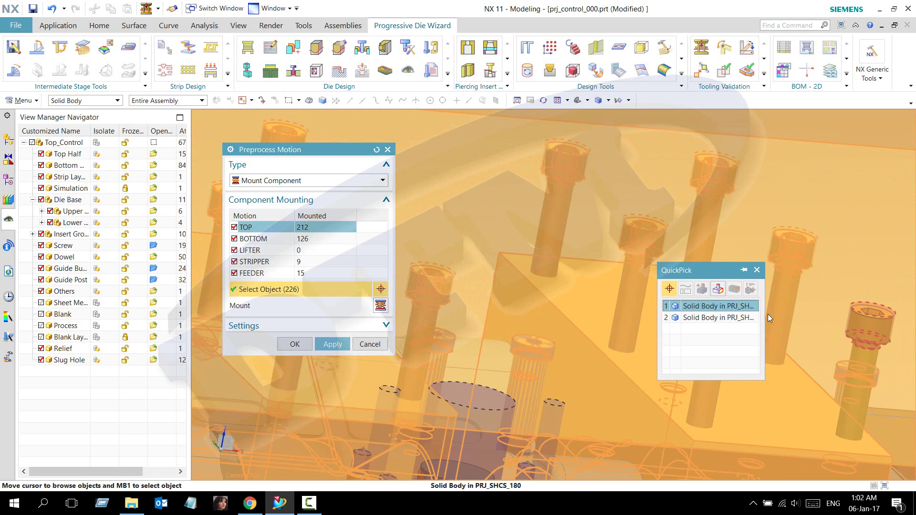
{"action": "left_click", "coordinate": [701, 317]}
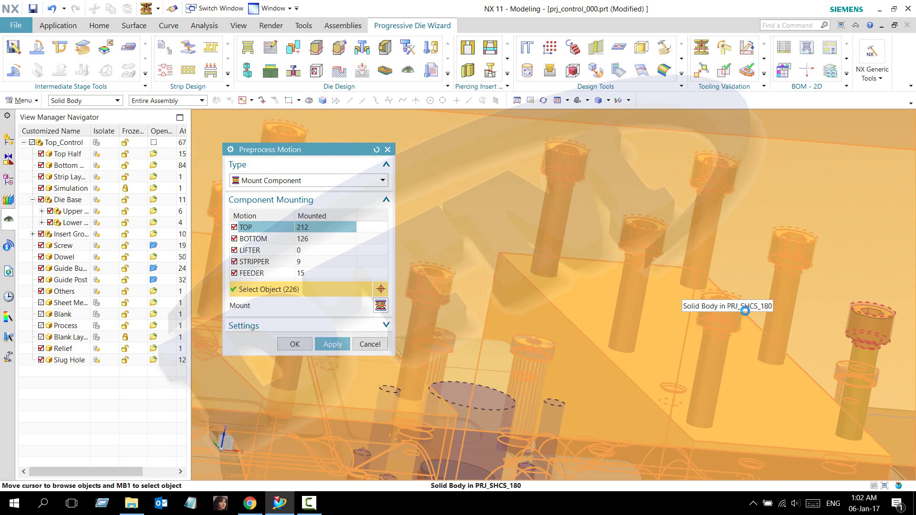
{"action": "left_click", "coordinate": [881, 313]}
{"action": "mouse_move", "coordinate": [614, 286]}
{"action": "middle_mouse_down"}
{"action": "mouse_move", "coordinate": [675, 298]}
{"action": "mouse_move", "coordinate": [679, 288]}
{"action": "mouse_move", "coordinate": [564, 413]}
{"action": "mouse_move", "coordinate": [595, 301]}
{"action": "middle_mouse_up"}
{"action": "scroll", "coordinate": [565, 413], "scroll_direction": "up", "scroll_amount": 3}
{"action": "scroll", "coordinate": [564, 413], "scroll_direction": "up", "scroll_amount": 3}
{"action": "scroll", "coordinate": [565, 413], "scroll_direction": "down", "scroll_amount": 3}
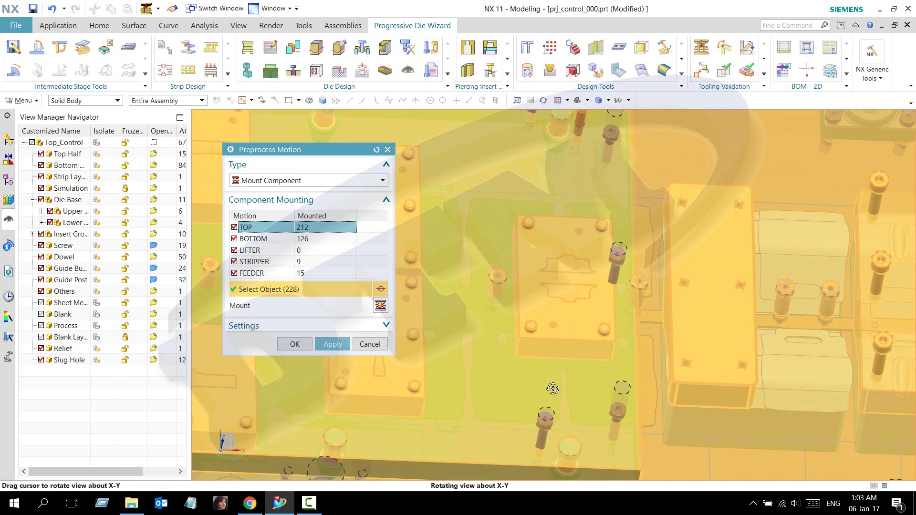
{"action": "scroll", "coordinate": [595, 300], "scroll_direction": "up", "scroll_amount": 3}
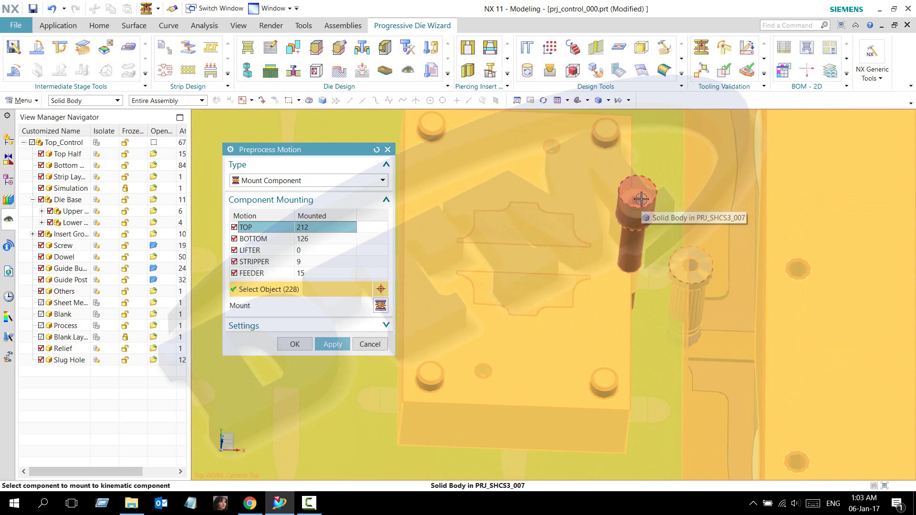
{"action": "left_click", "coordinate": [642, 210]}
{"action": "scroll", "coordinate": [623, 291], "scroll_direction": "down", "scroll_amount": 2}
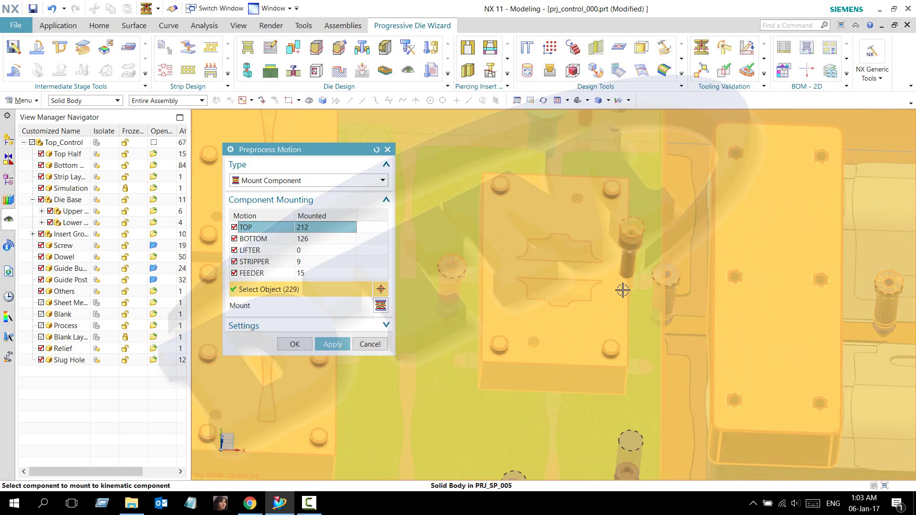
{"action": "scroll", "coordinate": [612, 255], "scroll_direction": "down", "scroll_amount": 3}
{"action": "middle_click_drag", "start_coordinate": [567, 360], "coordinate": [548, 334]}
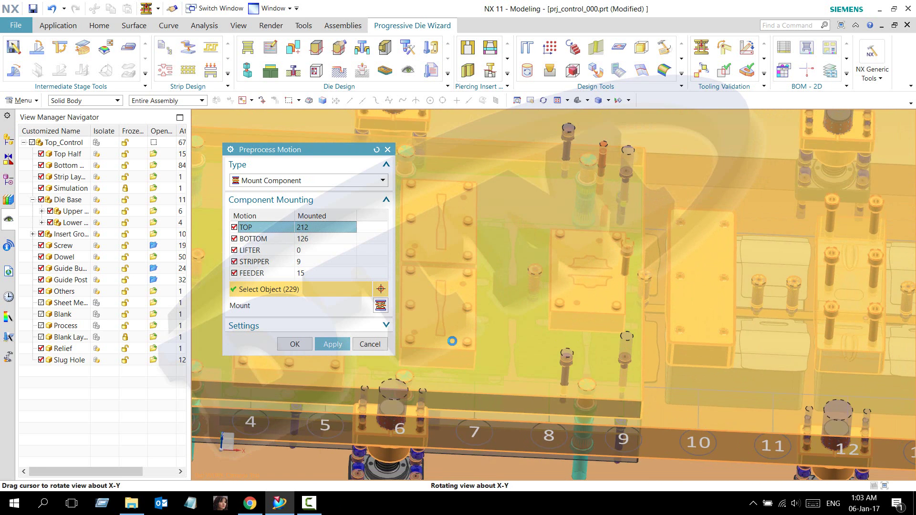
{"action": "left_click", "coordinate": [331, 344]}
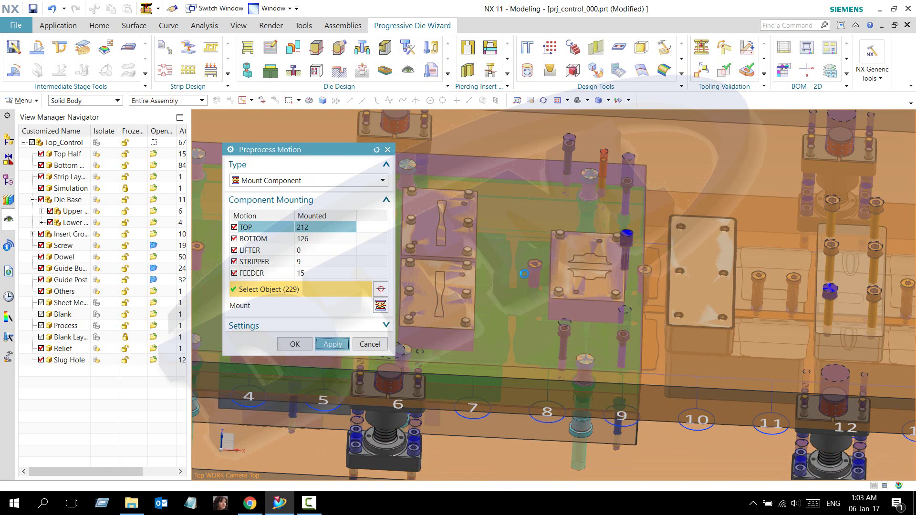
Review the bodies mounted to the BOTTOM motion from several angles.
{"action": "left_click", "coordinate": [274, 240]}
{"action": "scroll", "coordinate": [572, 295], "scroll_direction": "down", "scroll_amount": 5}
{"action": "middle_click_drag", "start_coordinate": [573, 296], "coordinate": [585, 306]}
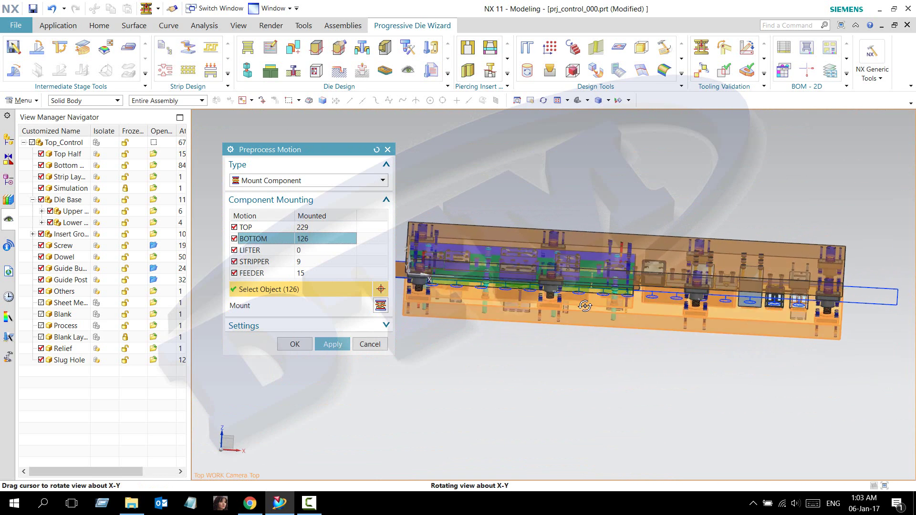
{"action": "scroll", "coordinate": [529, 322], "scroll_direction": "up", "scroll_amount": 2}
{"action": "scroll", "coordinate": [552, 347], "scroll_direction": "up", "scroll_amount": 2}
{"action": "scroll", "coordinate": [553, 334], "scroll_direction": "up", "scroll_amount": 1}
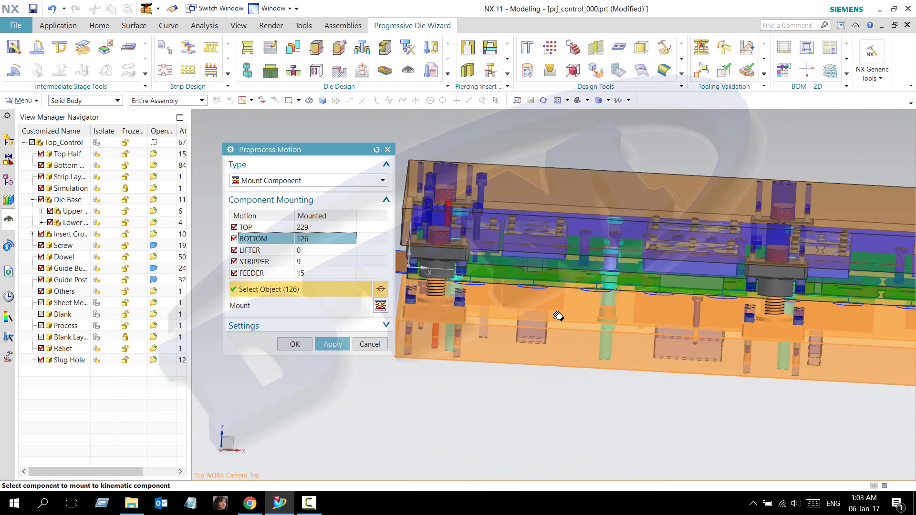
{"action": "scroll", "coordinate": [558, 316], "scroll_direction": "down", "scroll_amount": 2}
{"action": "mouse_move", "coordinate": [558, 316]}
{"action": "middle_mouse_down"}
{"action": "mouse_move", "coordinate": [694, 295]}
{"action": "mouse_move", "coordinate": [710, 326]}
{"action": "middle_mouse_up"}
{"action": "scroll", "coordinate": [715, 324], "scroll_direction": "up", "scroll_amount": 1}
{"action": "scroll", "coordinate": [605, 314], "scroll_direction": "up", "scroll_amount": 1}
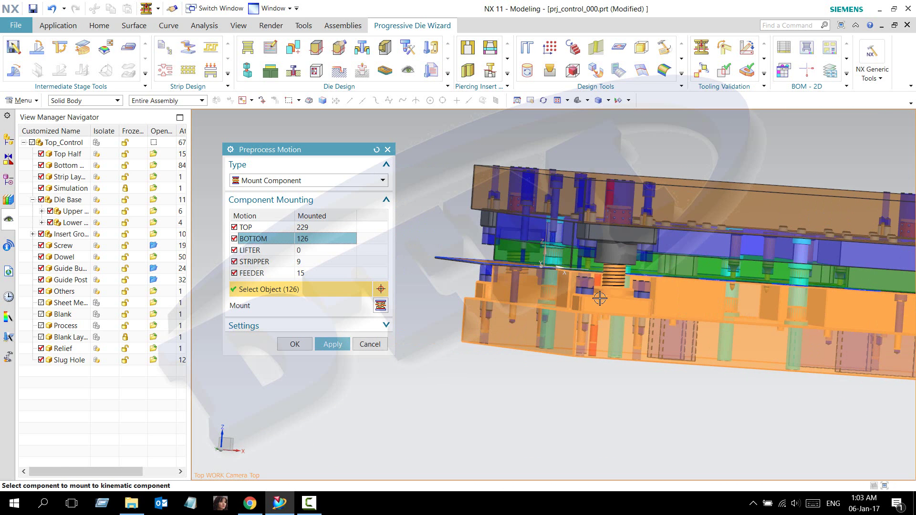
Review the components mounted to LIFTER and the 9 mounted to STRIPPER.
{"action": "left_click", "coordinate": [296, 252]}
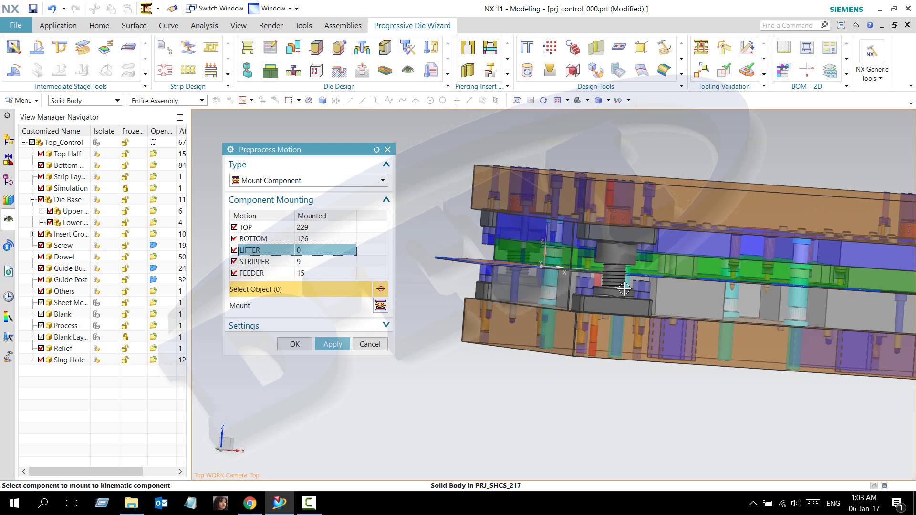
{"action": "middle_click_drag", "start_coordinate": [624, 288], "coordinate": [469, 290]}
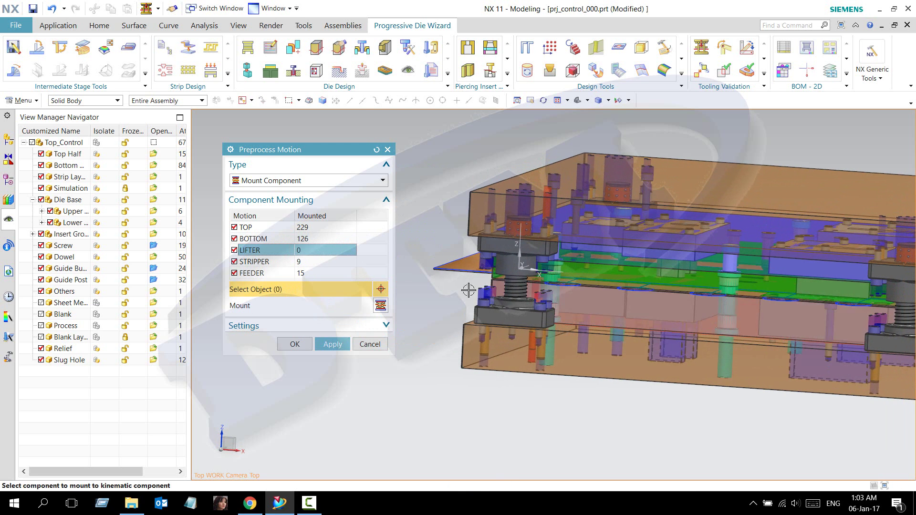
{"action": "mouse_move", "coordinate": [594, 313]}
{"action": "middle_mouse_down"}
{"action": "mouse_move", "coordinate": [580, 292]}
{"action": "mouse_move", "coordinate": [613, 313]}
{"action": "middle_mouse_up"}
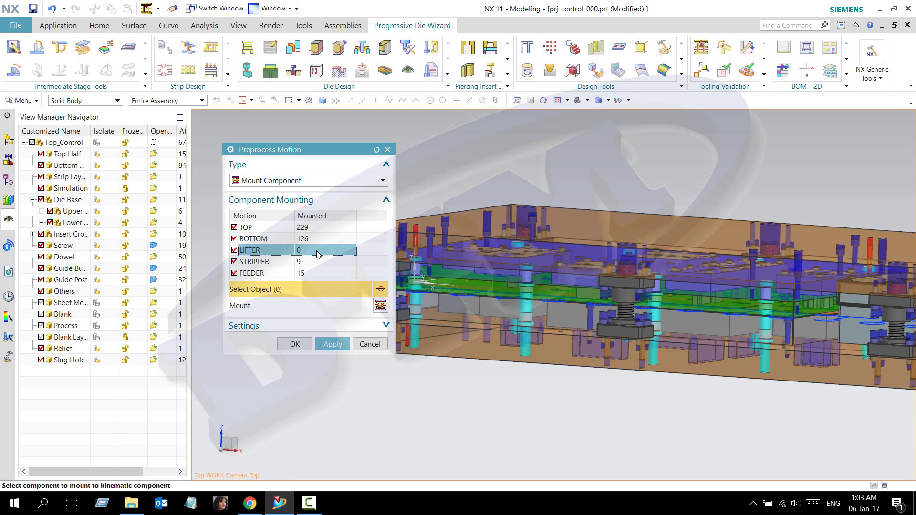
{"action": "left_click", "coordinate": [323, 263]}
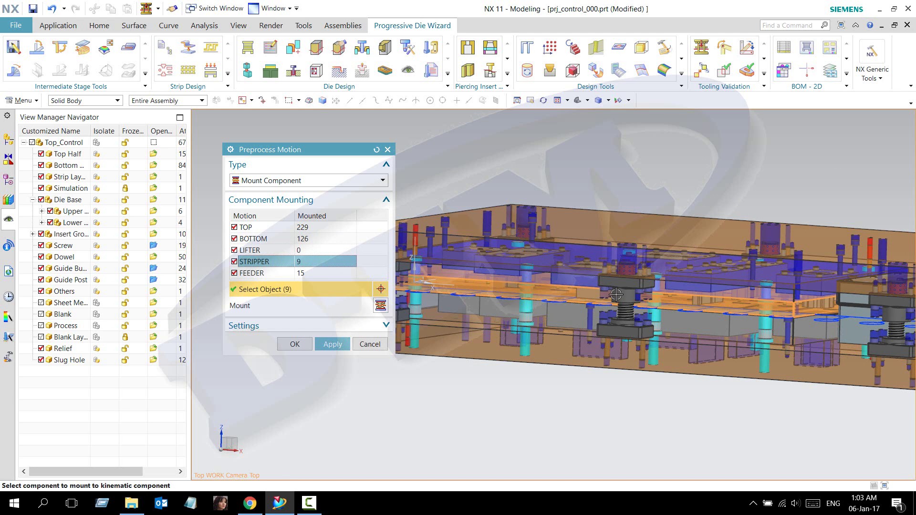
{"action": "middle_click_drag", "start_coordinate": [616, 295], "coordinate": [734, 338]}
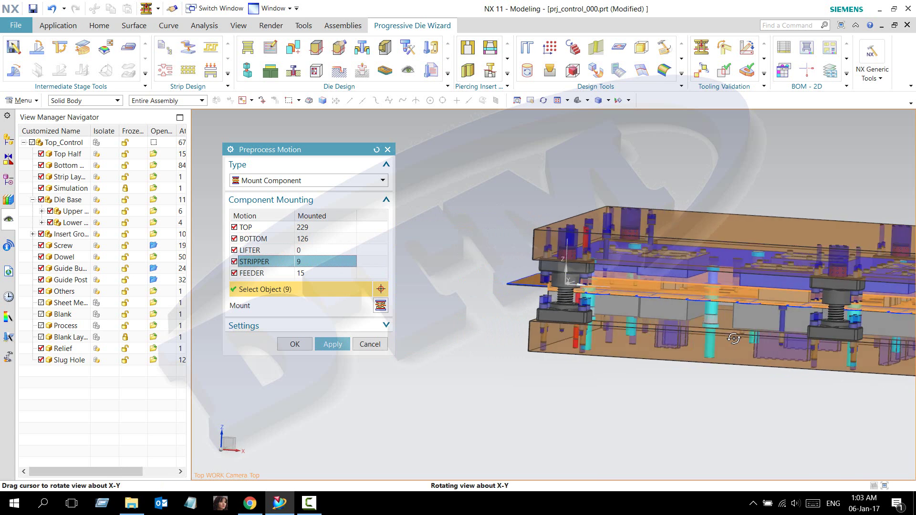
{"action": "scroll", "coordinate": [636, 297], "scroll_direction": "up", "scroll_amount": 3}
{"action": "scroll", "coordinate": [636, 297], "scroll_direction": "up", "scroll_amount": 2}
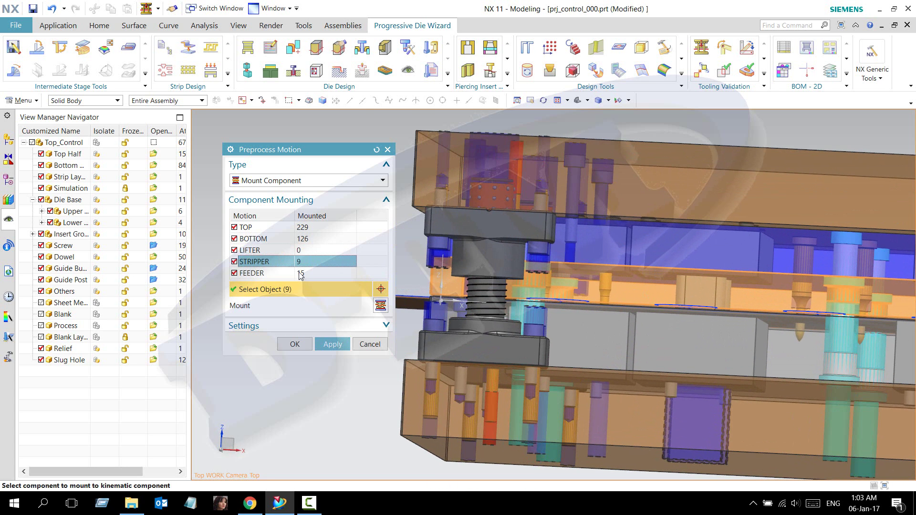
Check the 15 FEEDER strip components, apply the mounting, and expand Settings.
{"action": "key", "text": "Down"}
{"action": "scroll", "coordinate": [644, 325], "scroll_direction": "down", "scroll_amount": 2}
{"action": "middle_click_drag", "start_coordinate": [644, 324], "coordinate": [514, 352]}
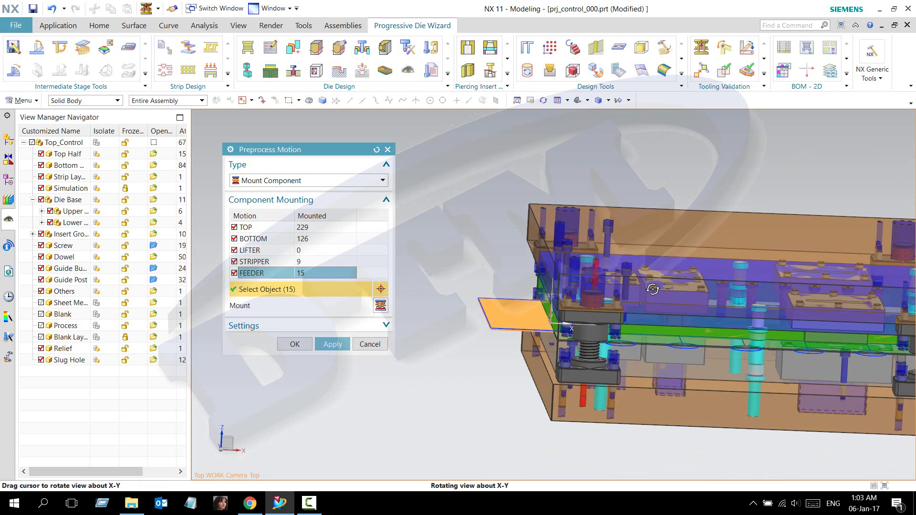
{"action": "scroll", "coordinate": [513, 353], "scroll_direction": "up", "scroll_amount": 2}
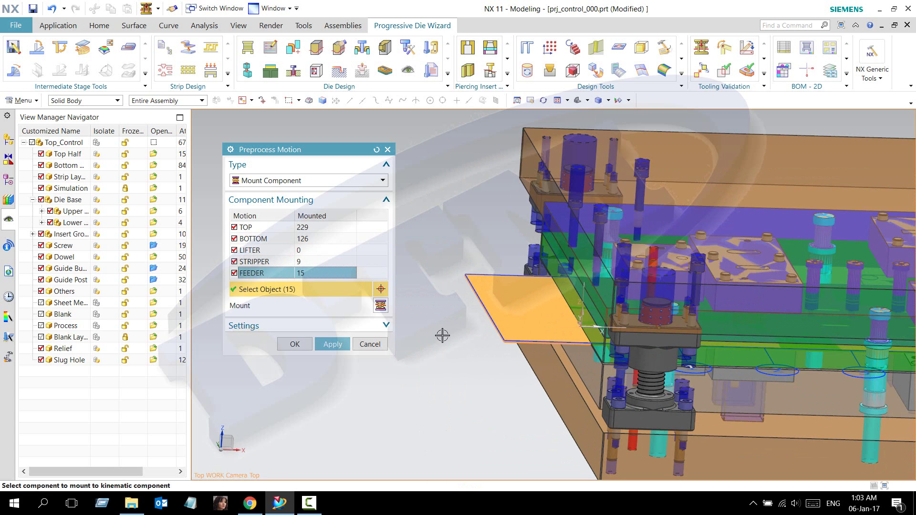
{"action": "middle_click_drag", "start_coordinate": [466, 332], "coordinate": [482, 317]}
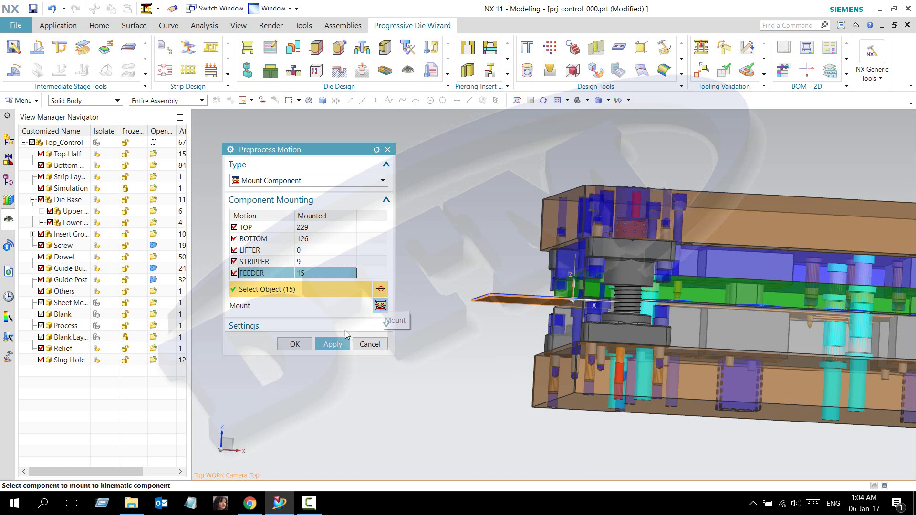
{"action": "left_click", "coordinate": [333, 344]}
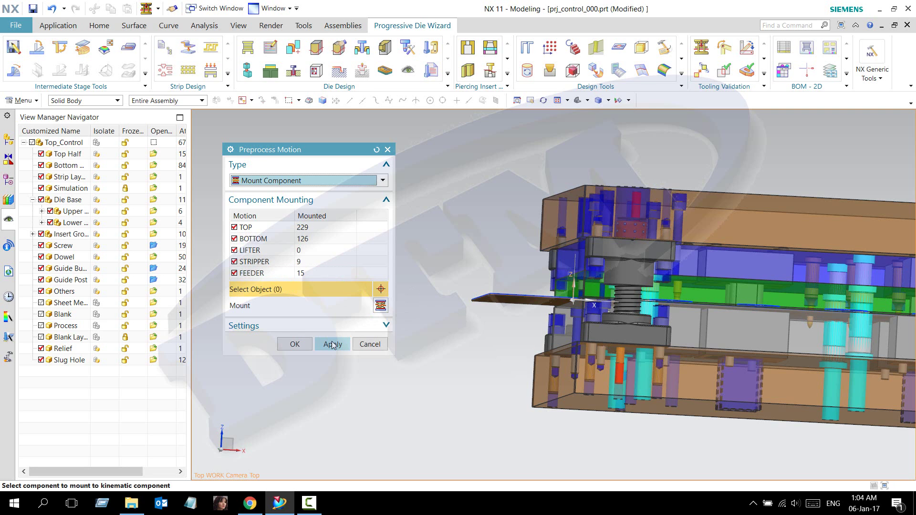
{"action": "left_click", "coordinate": [280, 326]}
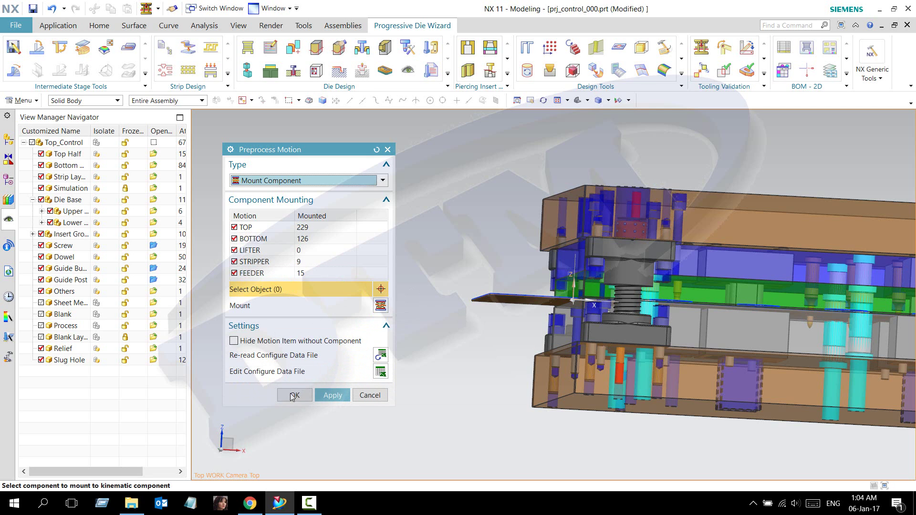
Close motion preprocessing and launch Run Simulation from Tooling Validation.
{"action": "left_click", "coordinate": [289, 394]}
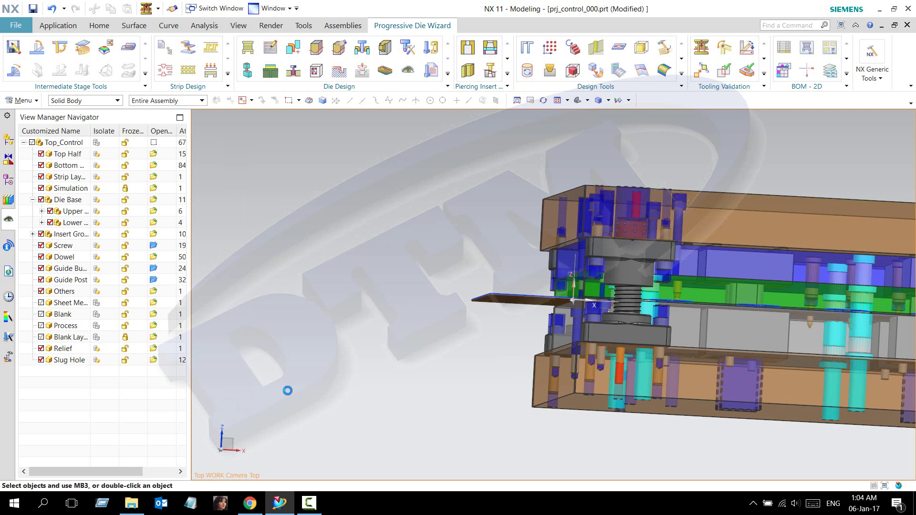
{"action": "scroll", "coordinate": [473, 250], "scroll_direction": "up", "scroll_amount": 3}
{"action": "mouse_move", "coordinate": [463, 246]}
{"action": "middle_mouse_down"}
{"action": "mouse_move", "coordinate": [450, 256]}
{"action": "mouse_move", "coordinate": [306, 266]}
{"action": "middle_mouse_up"}
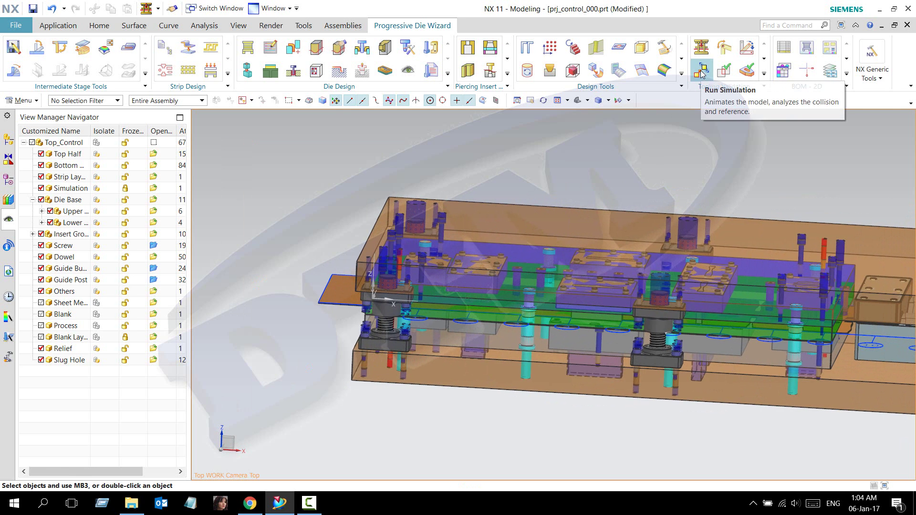
{"action": "left_click", "coordinate": [702, 72]}
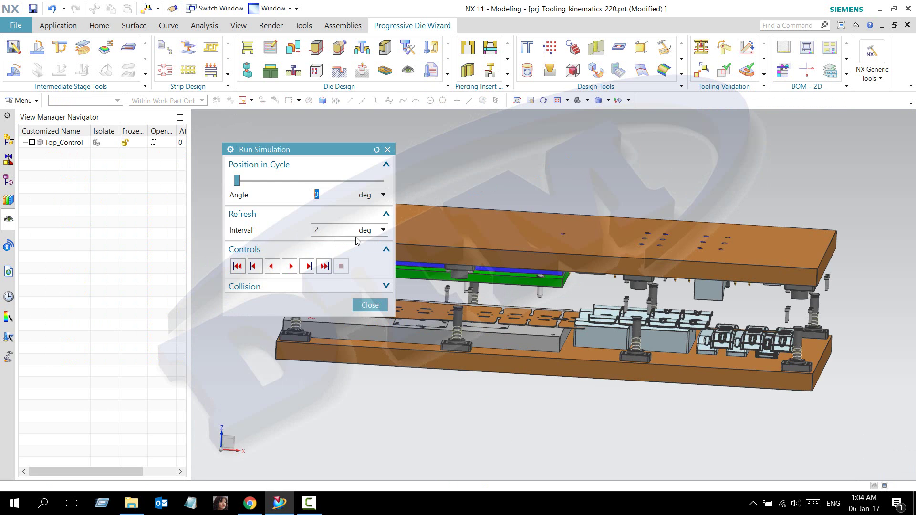
{"action": "middle_click_drag", "start_coordinate": [510, 205], "coordinate": [568, 181], "text": "shift"}
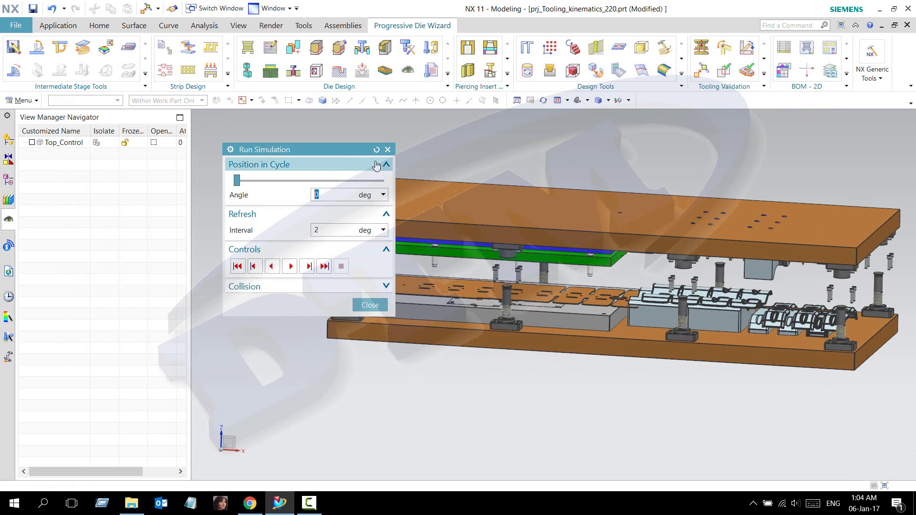
{"action": "left_click_drag", "start_coordinate": [322, 156], "coordinate": [256, 173]}
Play the press-cycle animation and orbit the die as it reaches 262 deg.
{"action": "left_click", "coordinate": [222, 283]}
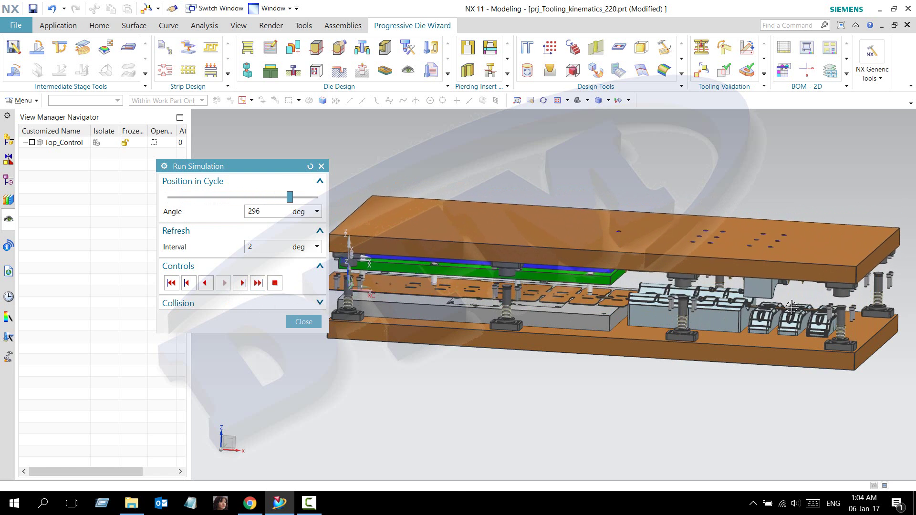
{"action": "mouse_move", "coordinate": [787, 344]}
{"action": "middle_mouse_down"}
{"action": "mouse_move", "coordinate": [792, 301]}
{"action": "mouse_move", "coordinate": [688, 335]}
{"action": "middle_mouse_up"}
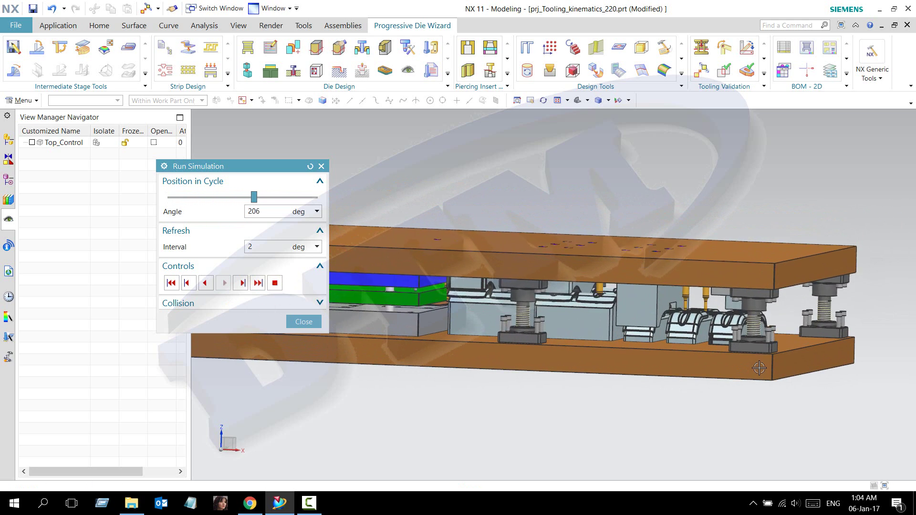
{"action": "scroll", "coordinate": [764, 286], "scroll_direction": "up", "scroll_amount": 2}
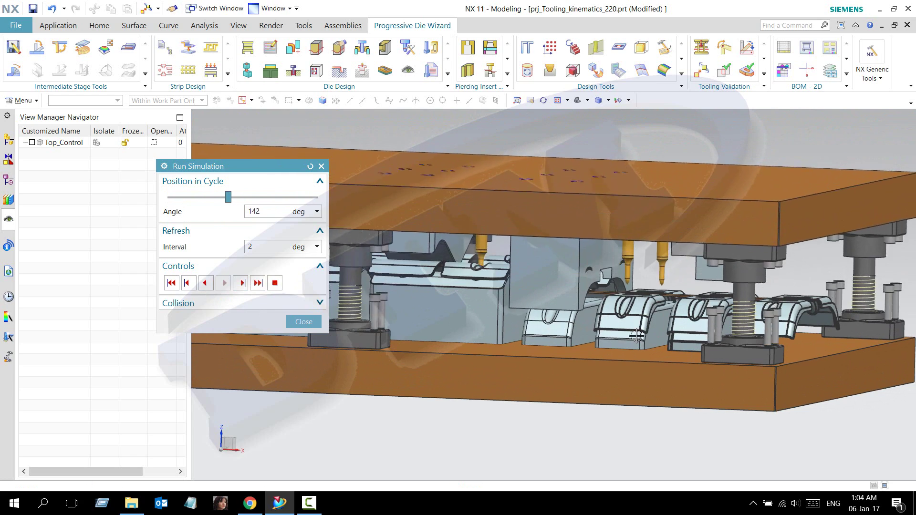
{"action": "mouse_move", "coordinate": [738, 335]}
{"action": "middle_mouse_down"}
{"action": "mouse_move", "coordinate": [786, 307]}
{"action": "mouse_move", "coordinate": [721, 276]}
{"action": "middle_mouse_up"}
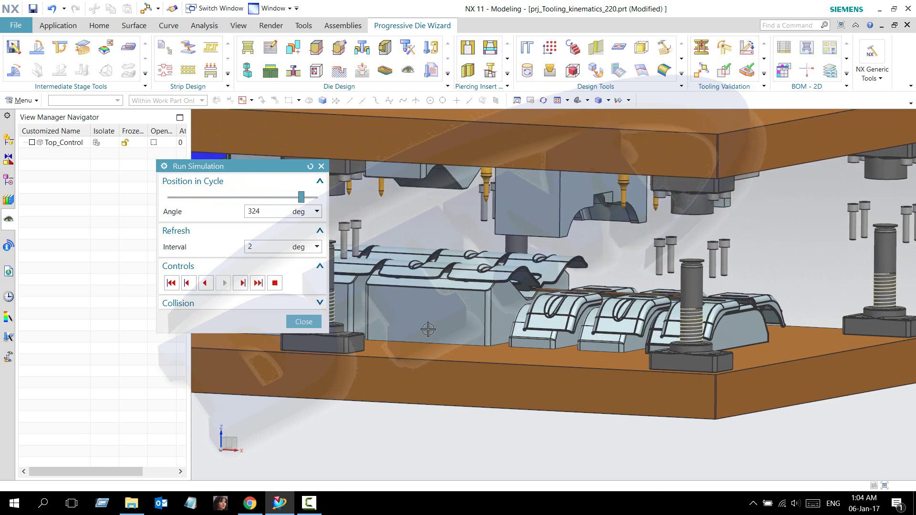
{"action": "scroll", "coordinate": [780, 375], "scroll_direction": "down", "scroll_amount": 3}
{"action": "mouse_move", "coordinate": [780, 375]}
{"action": "middle_mouse_down"}
{"action": "mouse_move", "coordinate": [714, 356]}
{"action": "mouse_move", "coordinate": [548, 219]}
{"action": "middle_mouse_up"}
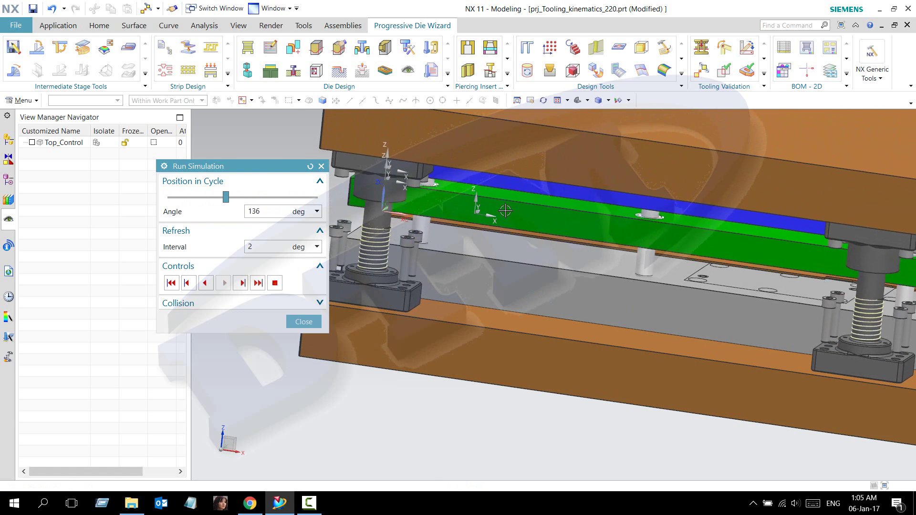
{"action": "scroll", "coordinate": [506, 214], "scroll_direction": "up", "scroll_amount": 4}
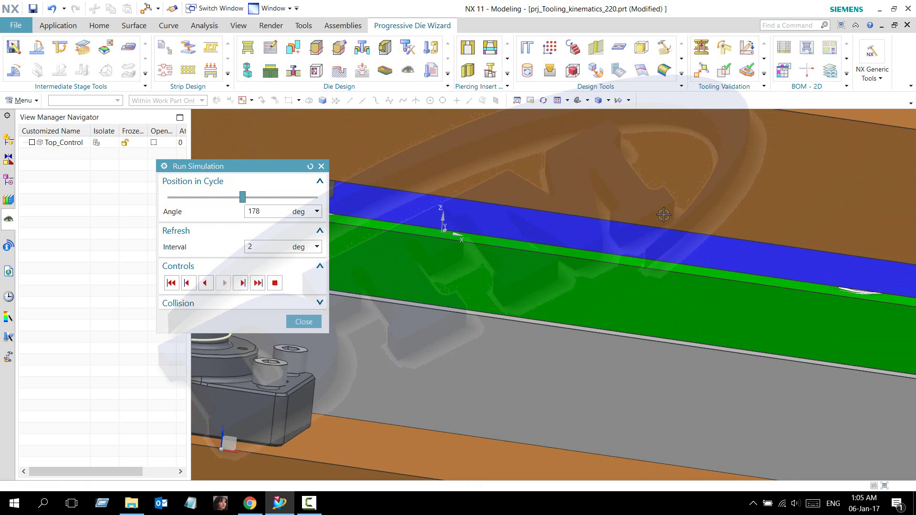
{"action": "scroll", "coordinate": [586, 271], "scroll_direction": "down", "scroll_amount": 5}
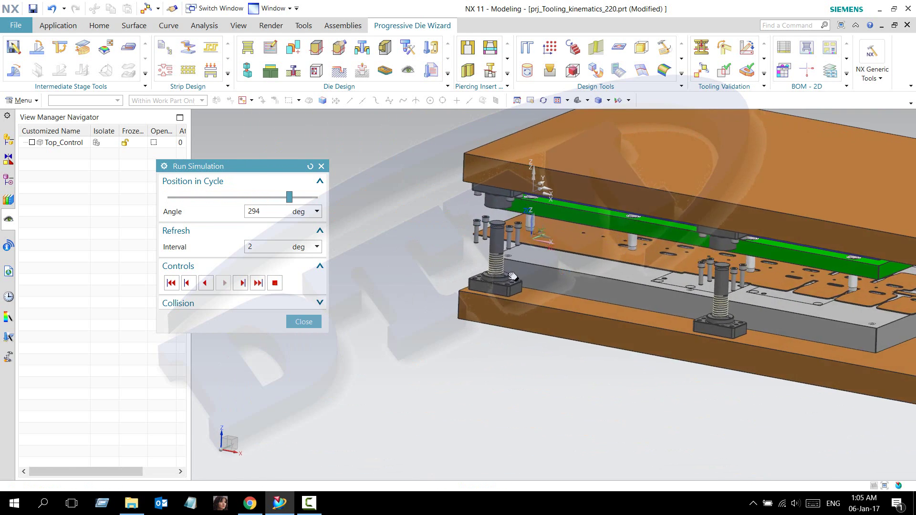
{"action": "scroll", "coordinate": [494, 289], "scroll_direction": "down", "scroll_amount": 3}
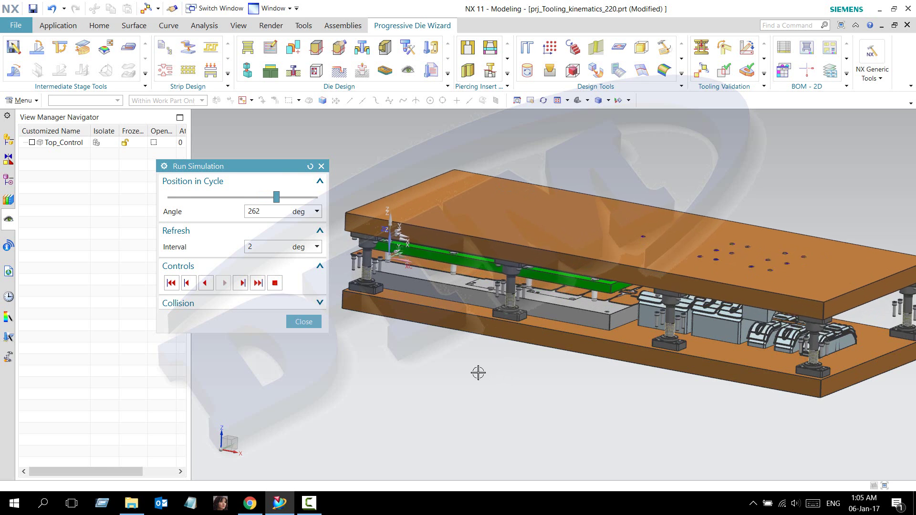
Close the simulation and open the Static Interference Check dialog.
{"action": "left_click", "coordinate": [294, 325]}
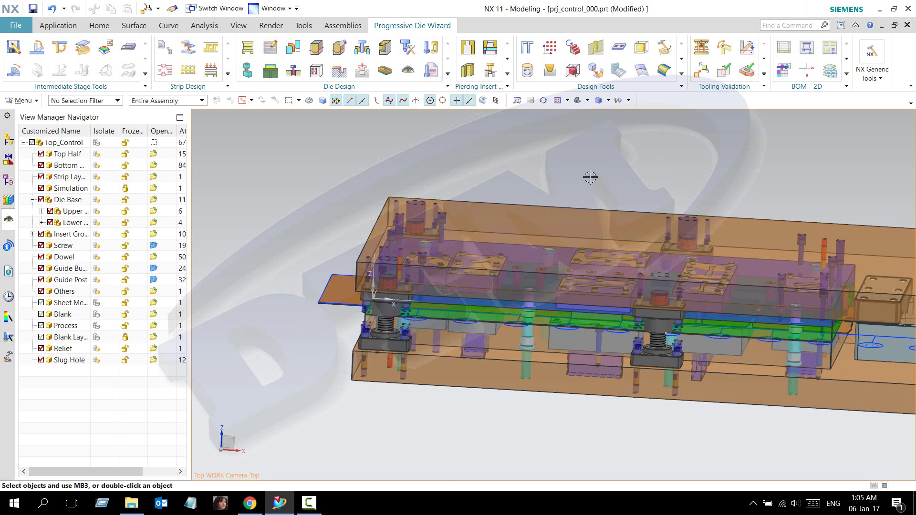
{"action": "mouse_move", "coordinate": [320, 225]}
{"action": "middle_mouse_down"}
{"action": "mouse_move", "coordinate": [321, 211]}
{"action": "mouse_move", "coordinate": [317, 219]}
{"action": "middle_mouse_up"}
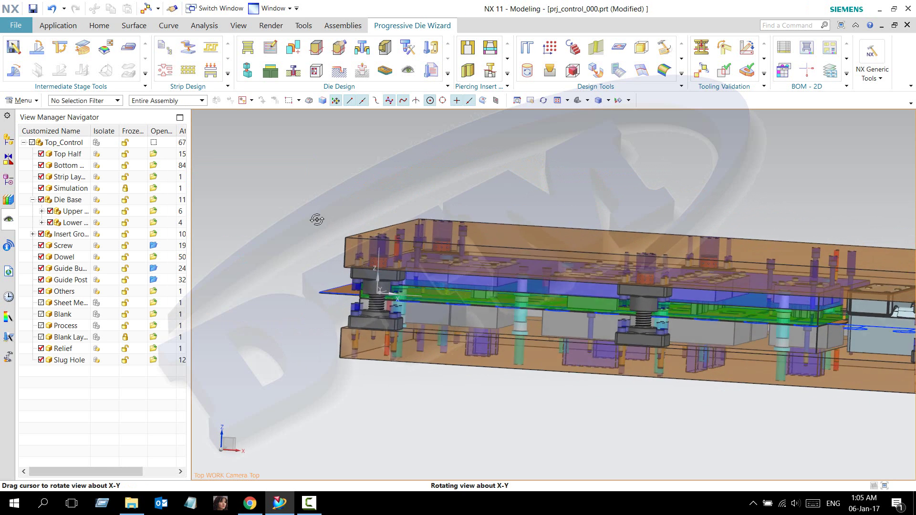
{"action": "middle_click_drag", "start_coordinate": [237, 199], "coordinate": [267, 205]}
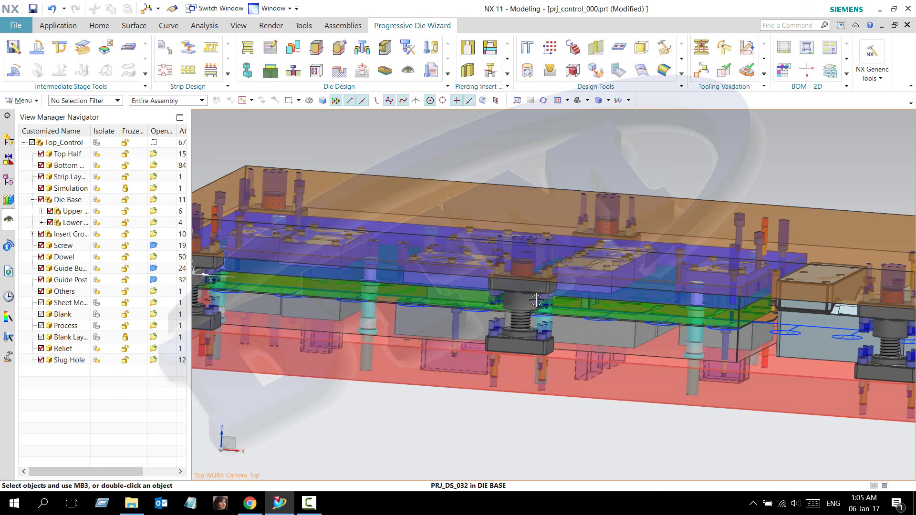
{"action": "mouse_move", "coordinate": [686, 157]}
{"action": "middle_mouse_down"}
{"action": "mouse_move", "coordinate": [701, 159]}
{"action": "mouse_move", "coordinate": [564, 183]}
{"action": "mouse_move", "coordinate": [727, 86]}
{"action": "middle_mouse_up"}
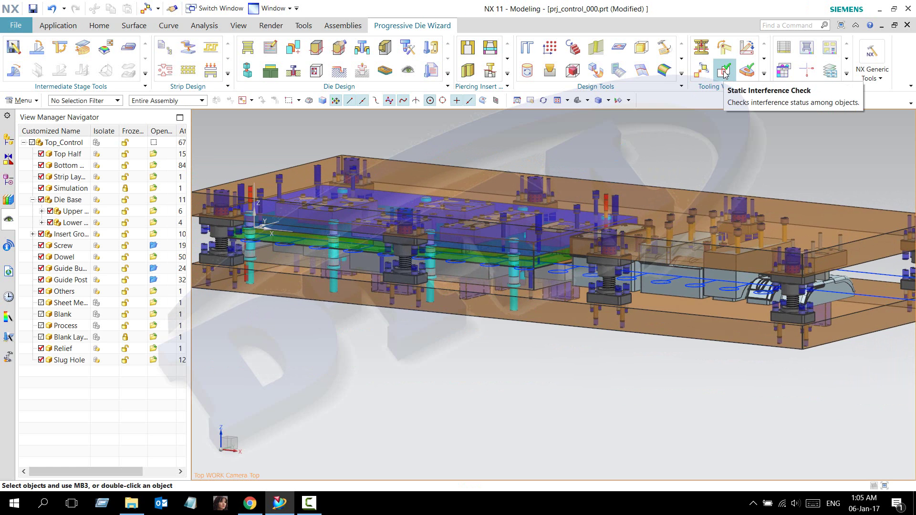
{"action": "left_click", "coordinate": [724, 73]}
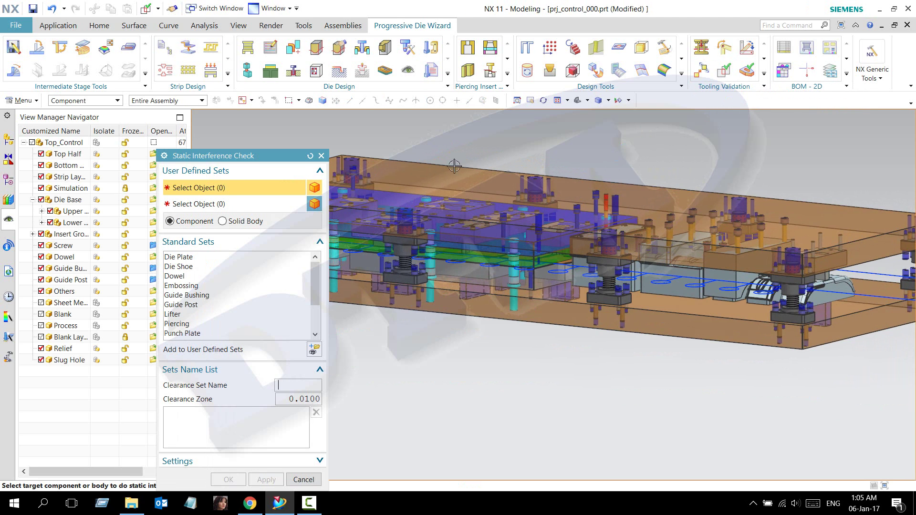
{"action": "left_click_drag", "start_coordinate": [227, 146], "coordinate": [201, 107]}
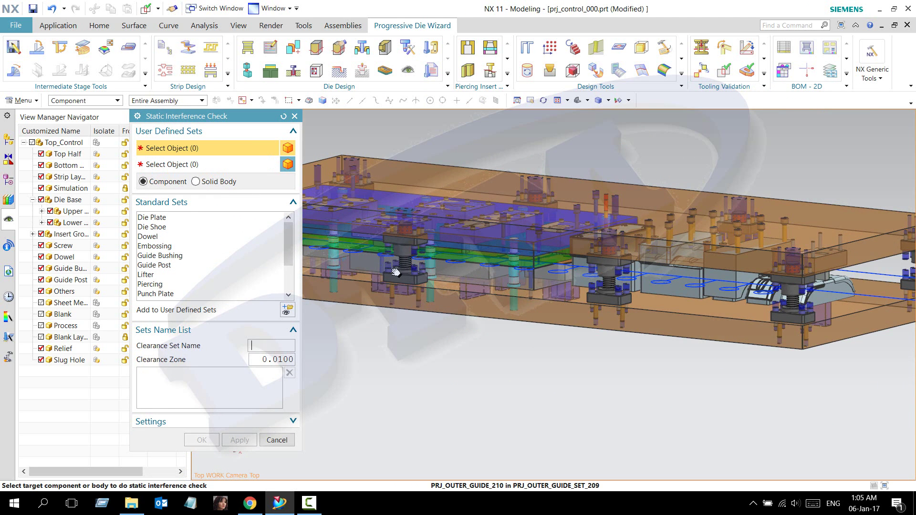
{"action": "mouse_move", "coordinate": [738, 210]}
{"action": "middle_mouse_down"}
{"action": "mouse_move", "coordinate": [467, 232]}
{"action": "mouse_move", "coordinate": [470, 266]}
{"action": "middle_mouse_up"}
Pick PRJ_PP_015 as the first object and top plate PRJ_TP_002 as the second.
{"action": "middle_click_drag", "start_coordinate": [361, 222], "coordinate": [406, 208]}
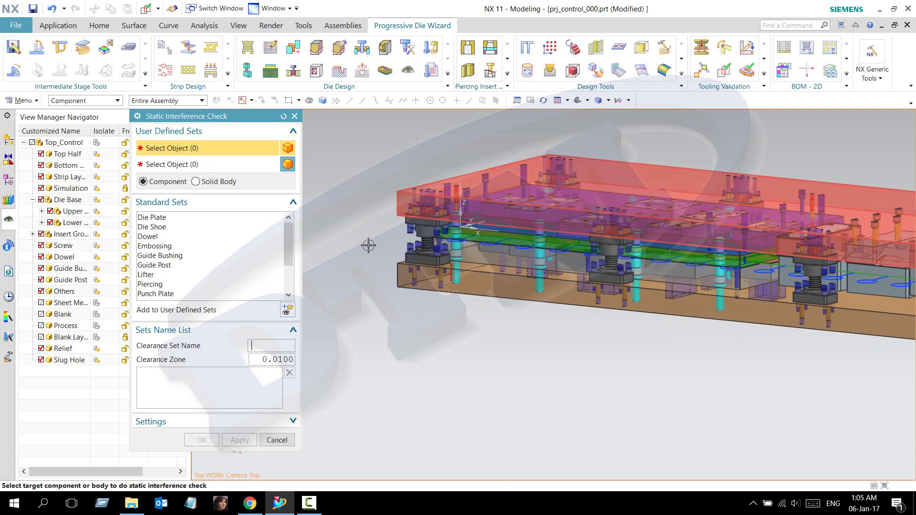
{"action": "middle_click_drag", "start_coordinate": [386, 202], "coordinate": [482, 281]}
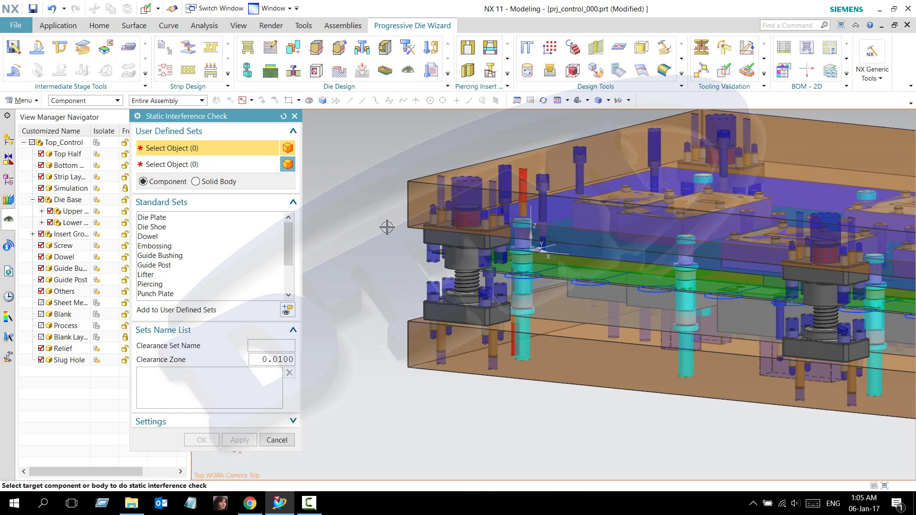
{"action": "scroll", "coordinate": [483, 280], "scroll_direction": "down", "scroll_amount": 3}
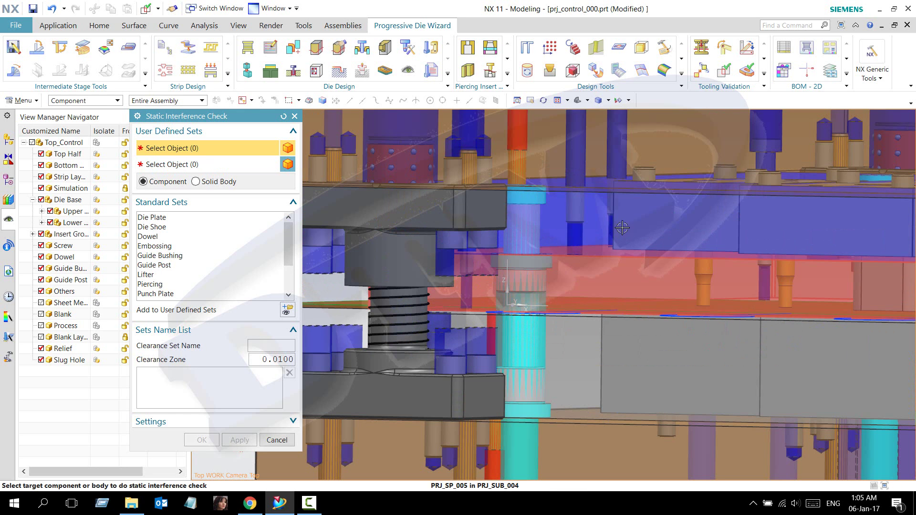
{"action": "left_click", "coordinate": [622, 228]}
{"action": "scroll", "coordinate": [579, 243], "scroll_direction": "up", "scroll_amount": 2}
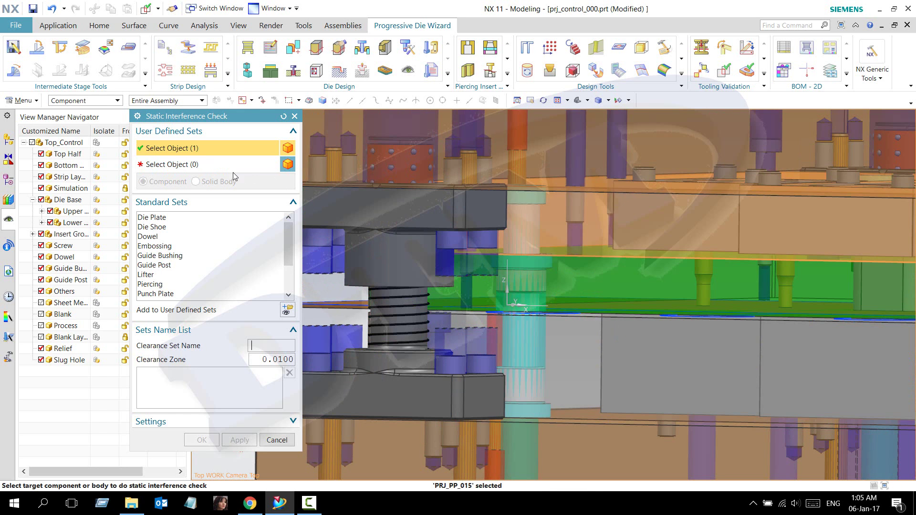
{"action": "middle_click", "coordinate": [549, 219]}
{"action": "scroll", "coordinate": [490, 181], "scroll_direction": "up", "scroll_amount": 1}
{"action": "left_click", "coordinate": [490, 182]}
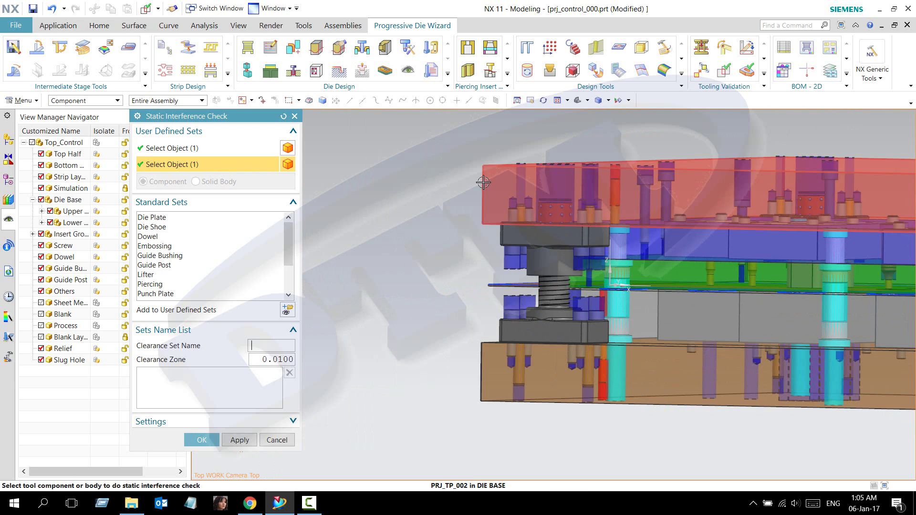
Run the check, highlight the single SET1 clash of prj_pp_015 with prj_tp_002, and close the Clearance Browser.
{"action": "left_click", "coordinate": [213, 438]}
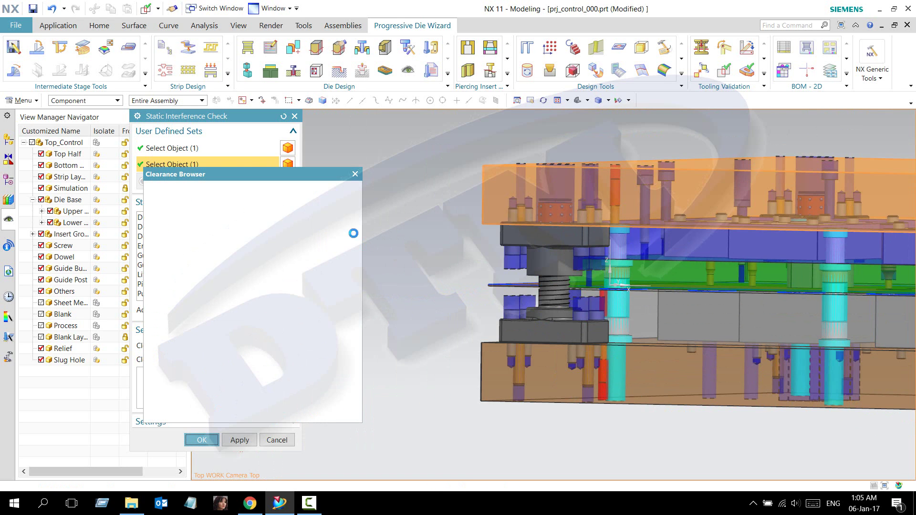
{"action": "left_click", "coordinate": [222, 204]}
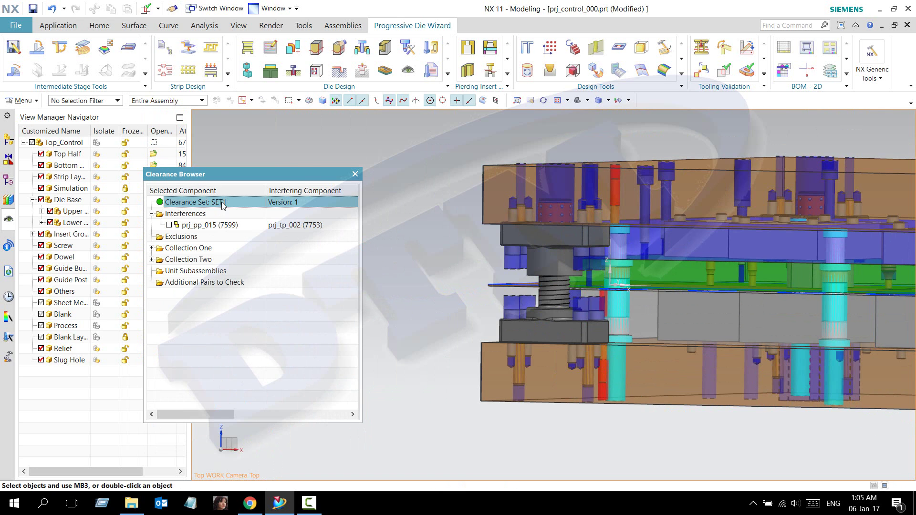
{"action": "left_click", "coordinate": [216, 226]}
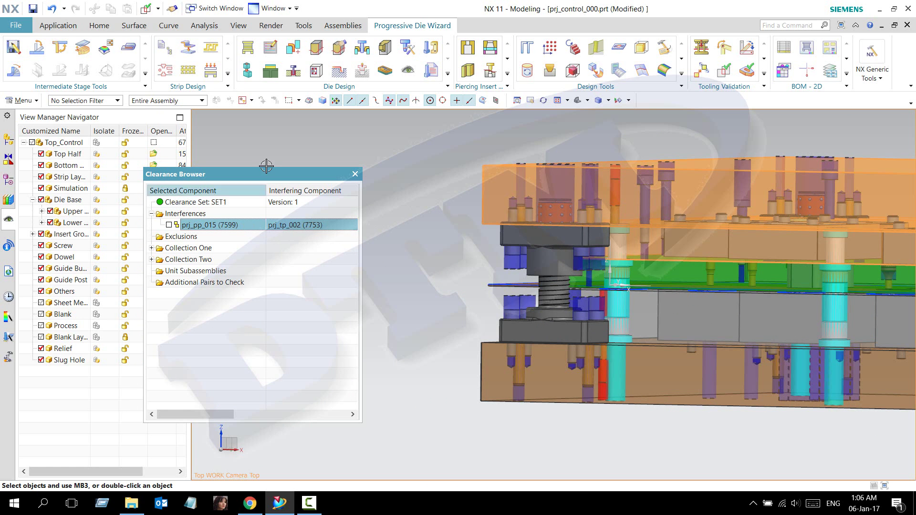
{"action": "left_click", "coordinate": [354, 174]}
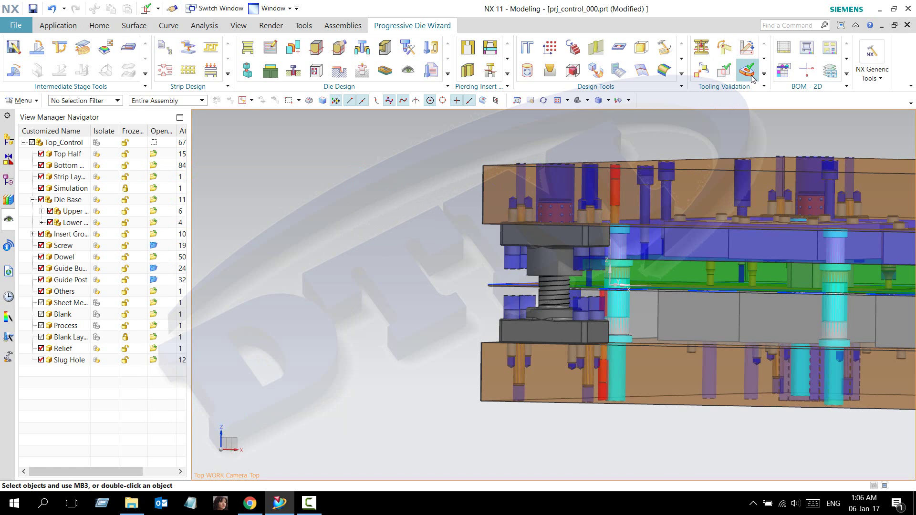
Open Run Simulation, view the Collision settings, and start the press-cycle animation.
{"action": "left_click", "coordinate": [701, 70]}
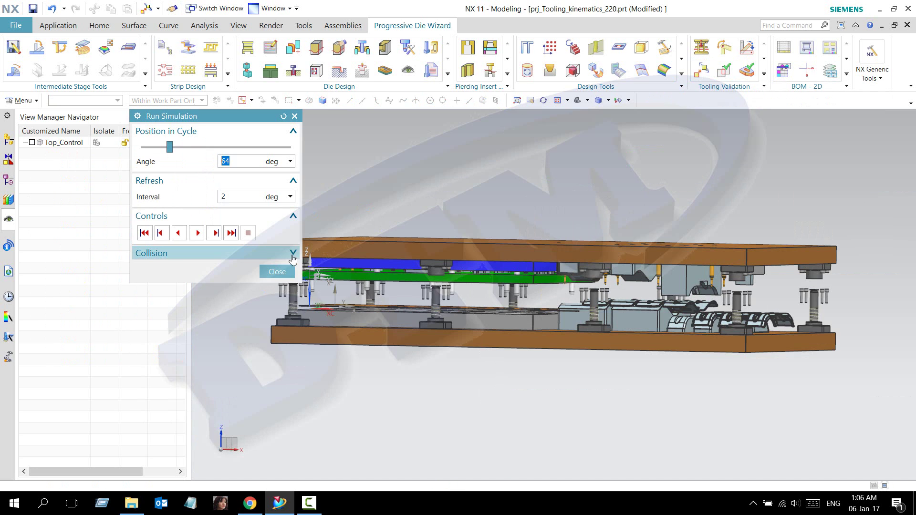
{"action": "left_click", "coordinate": [178, 254]}
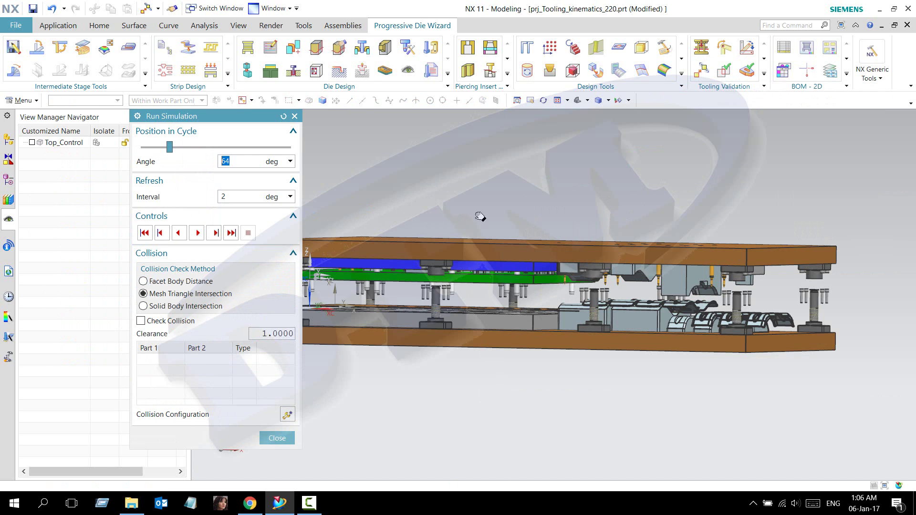
{"action": "middle_click_drag", "start_coordinate": [479, 216], "coordinate": [470, 157]}
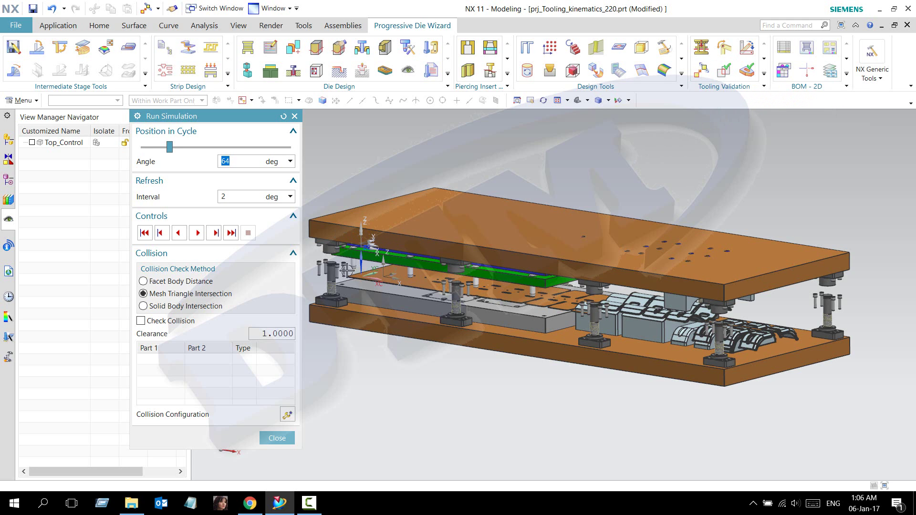
{"action": "middle_click_drag", "start_coordinate": [418, 293], "coordinate": [428, 279], "text": "shift"}
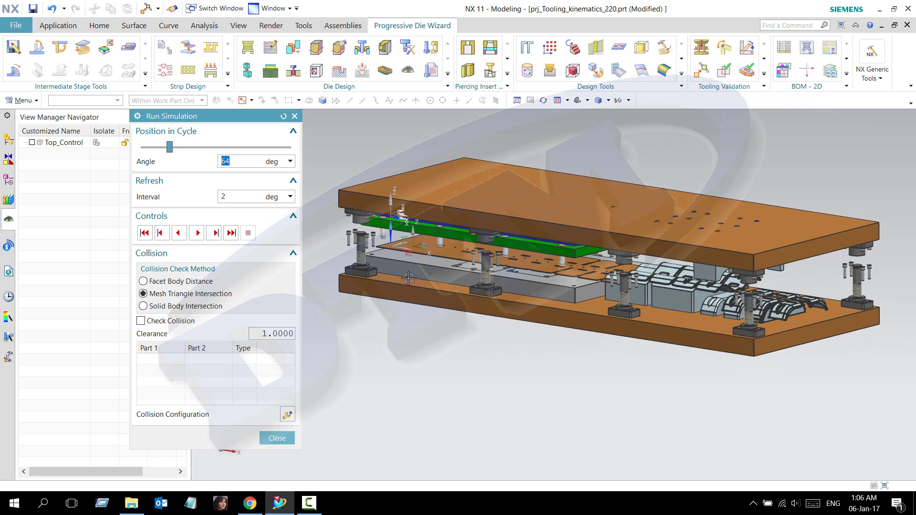
{"action": "left_click", "coordinate": [169, 253]}
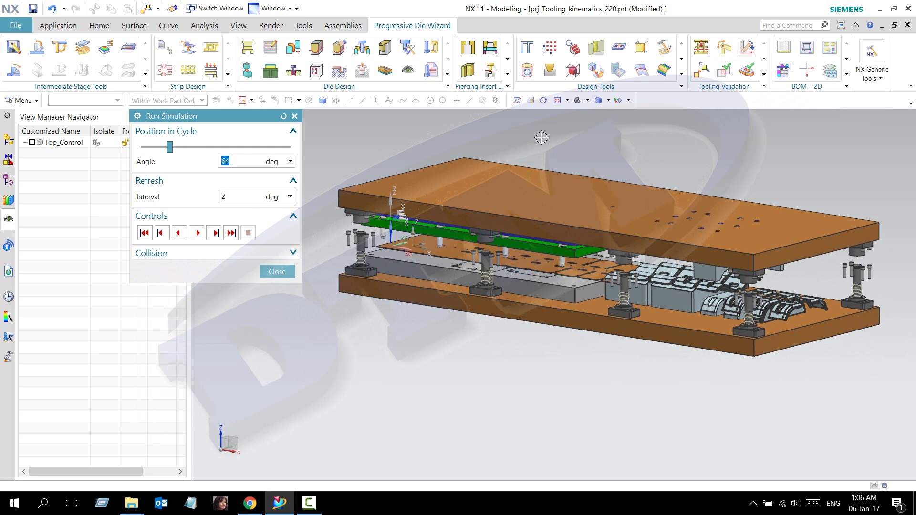
{"action": "left_click_drag", "start_coordinate": [215, 116], "coordinate": [234, 129]}
{"action": "left_click", "coordinate": [217, 246]}
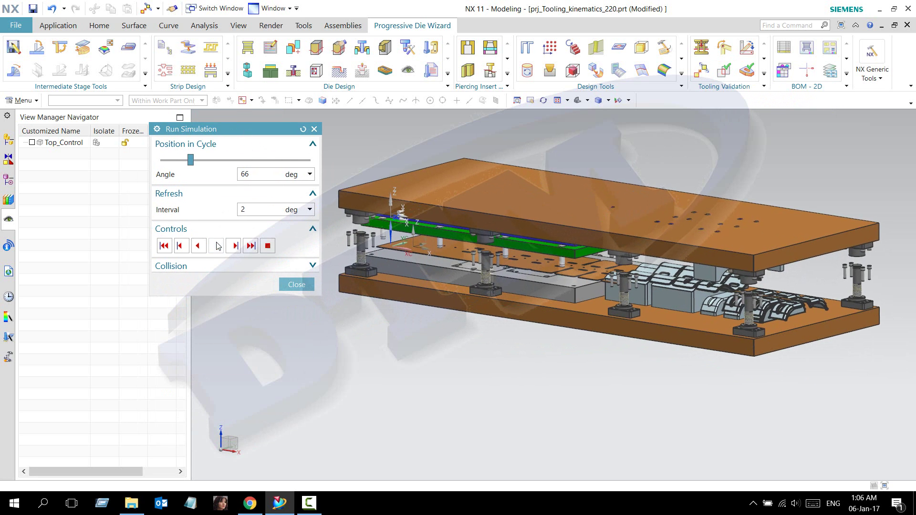
Turn on Check Collision, stop at 56 deg, and highlight both collision rows' parts.
{"action": "left_click", "coordinate": [184, 268]}
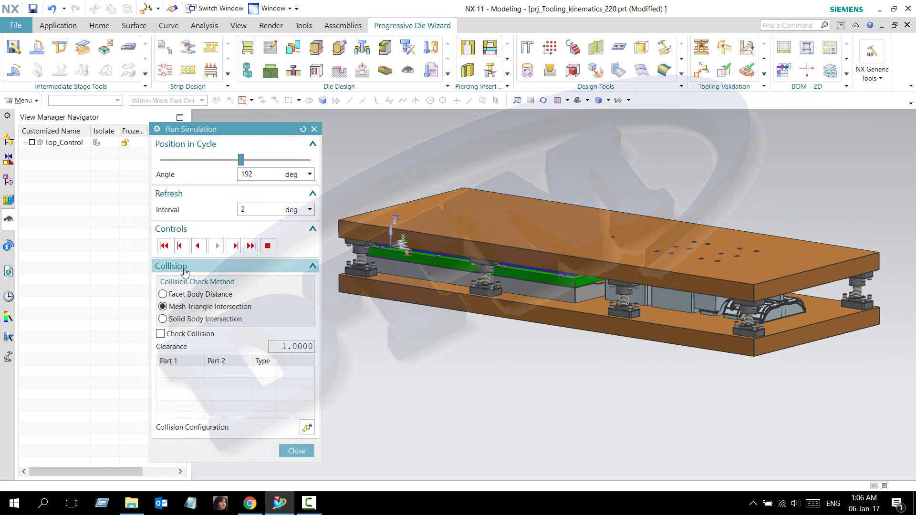
{"action": "left_click", "coordinate": [173, 334]}
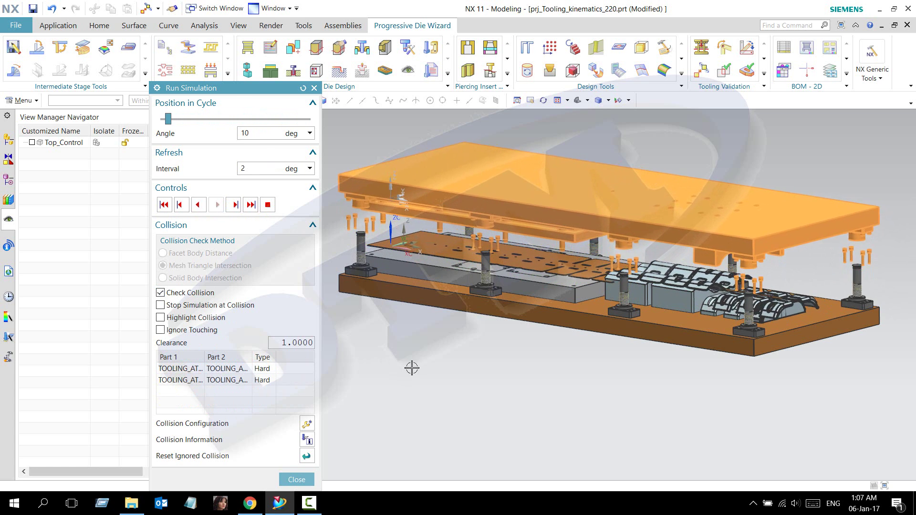
{"action": "mouse_move", "coordinate": [411, 368]}
{"action": "middle_mouse_down"}
{"action": "mouse_move", "coordinate": [427, 358]}
{"action": "mouse_move", "coordinate": [505, 362]}
{"action": "mouse_move", "coordinate": [396, 297]}
{"action": "middle_mouse_up"}
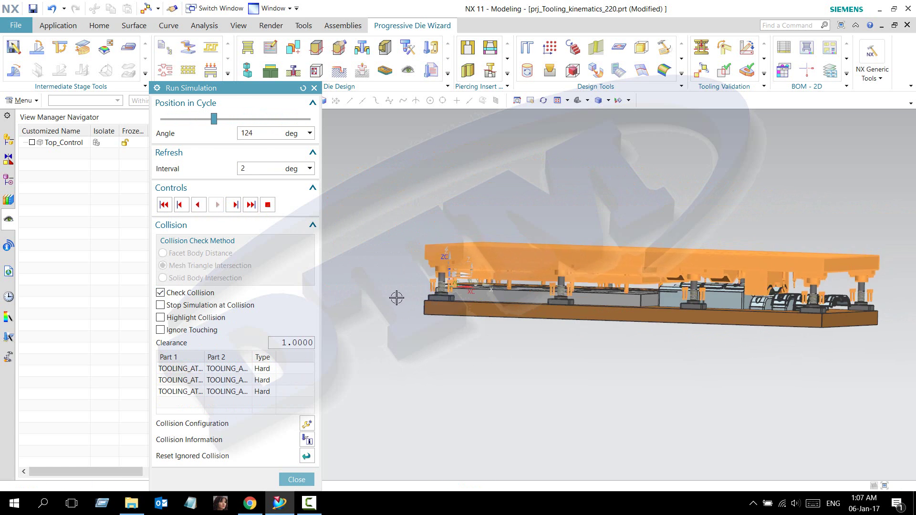
{"action": "scroll", "coordinate": [351, 318], "scroll_direction": "up", "scroll_amount": 2}
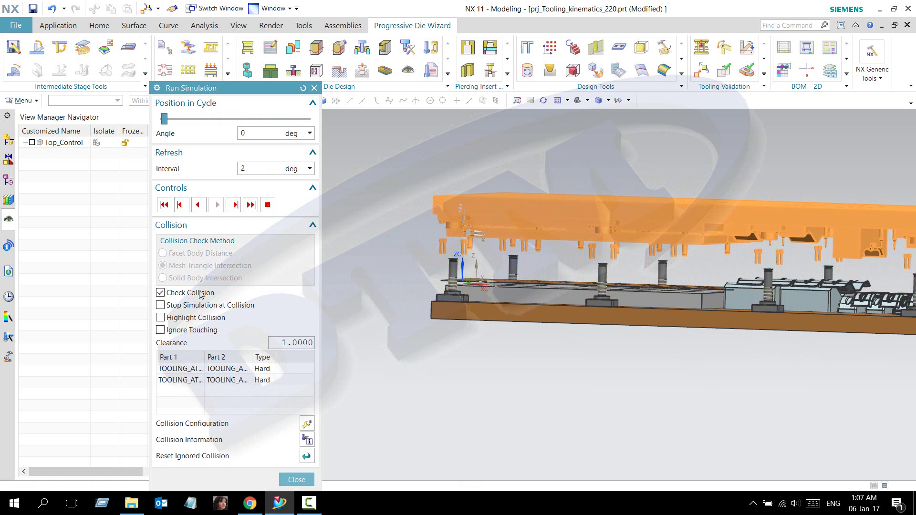
{"action": "left_click", "coordinate": [268, 204]}
{"action": "left_click", "coordinate": [194, 380]}
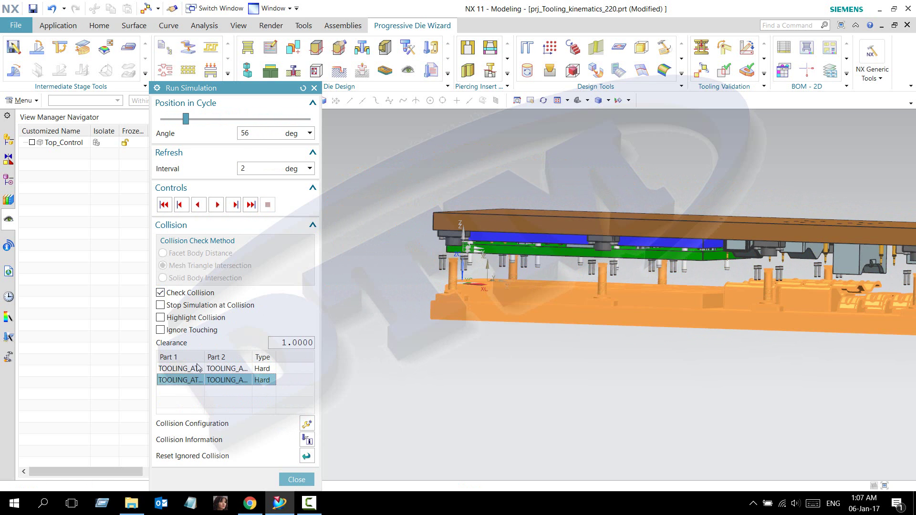
{"action": "left_click", "coordinate": [213, 372]}
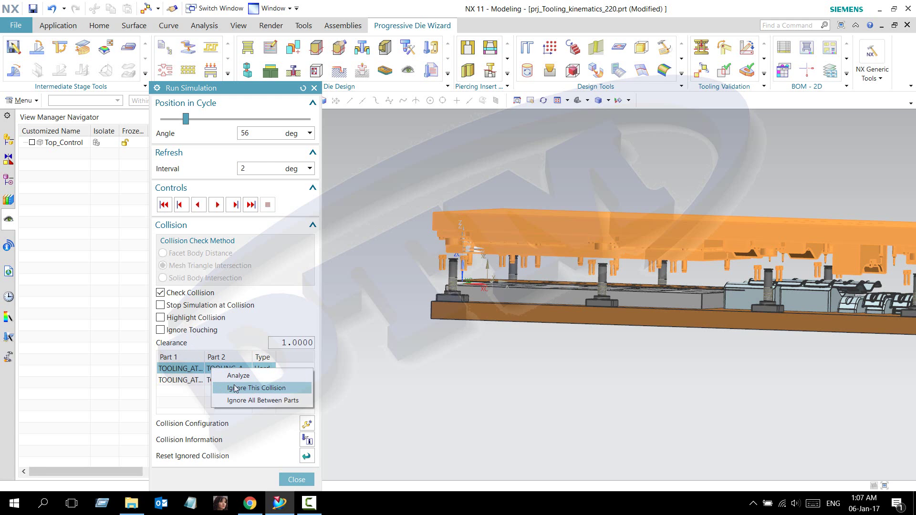
Analyze the first hard collision, zooming onto and orbiting around the red colliding cylinders.
{"action": "left_click", "coordinate": [242, 375]}
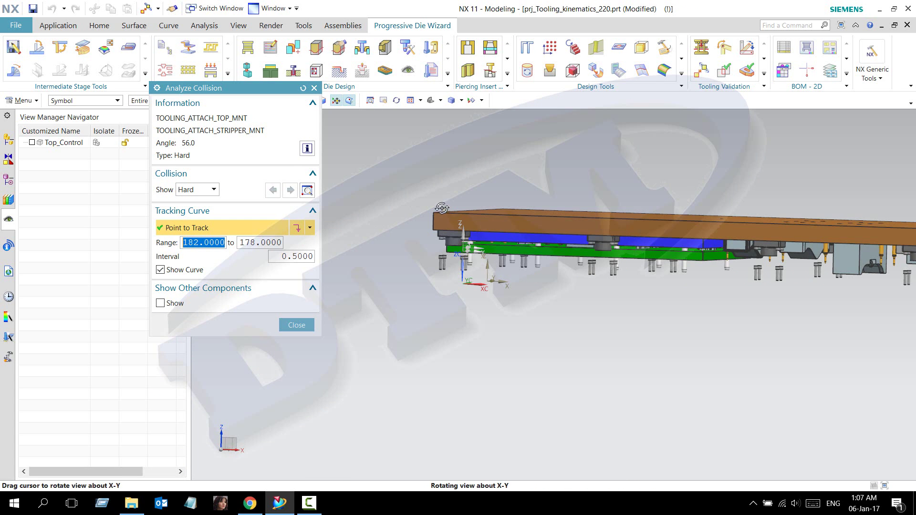
{"action": "middle_click_drag", "start_coordinate": [448, 210], "coordinate": [405, 200]}
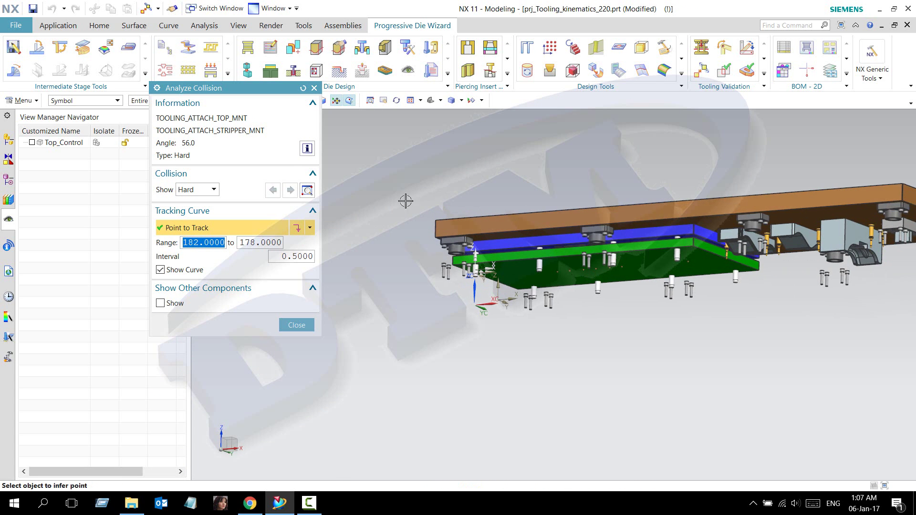
{"action": "left_click", "coordinate": [307, 191]}
{"action": "mouse_move", "coordinate": [484, 338]}
{"action": "middle_mouse_down"}
{"action": "mouse_move", "coordinate": [495, 348]}
{"action": "mouse_move", "coordinate": [747, 369]}
{"action": "mouse_move", "coordinate": [687, 374]}
{"action": "middle_mouse_up"}
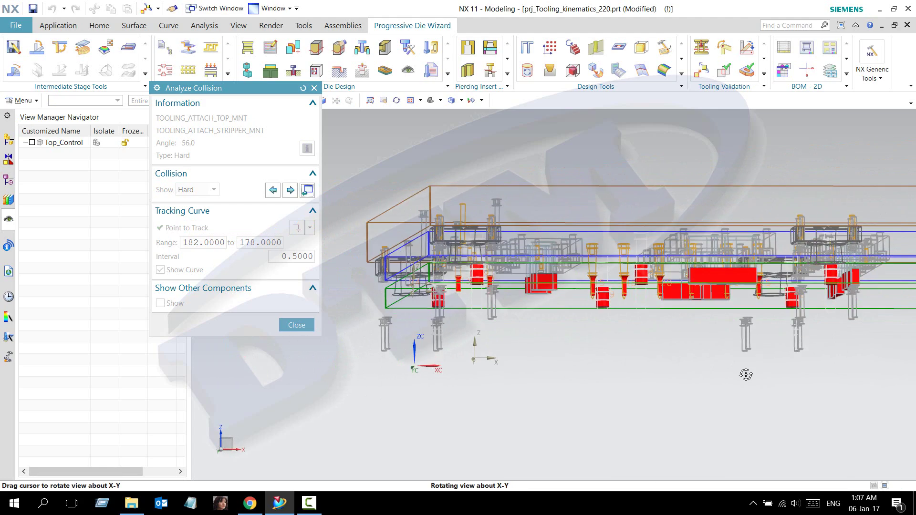
{"action": "scroll", "coordinate": [601, 295], "scroll_direction": "up", "scroll_amount": 5}
{"action": "middle_click_drag", "start_coordinate": [506, 292], "coordinate": [503, 299]}
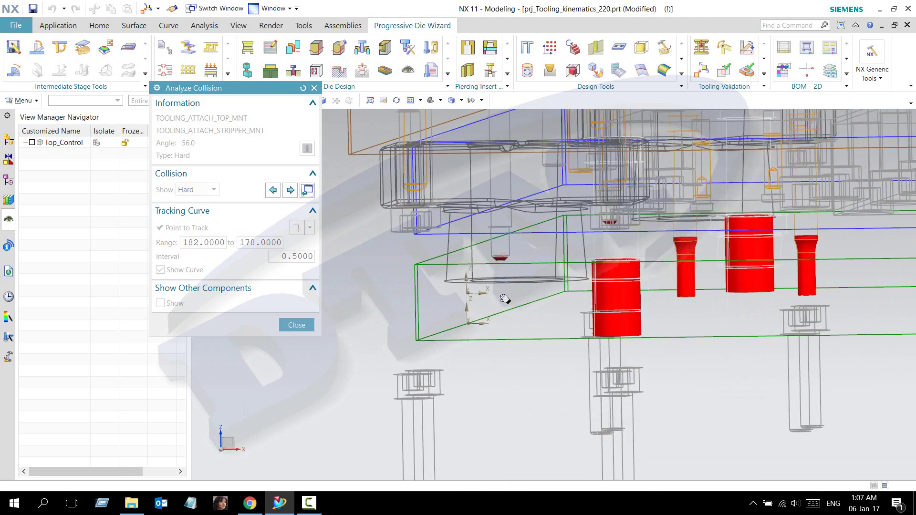
{"action": "scroll", "coordinate": [572, 296], "scroll_direction": "down", "scroll_amount": 3}
{"action": "scroll", "coordinate": [634, 300], "scroll_direction": "down", "scroll_amount": 2}
{"action": "scroll", "coordinate": [535, 328], "scroll_direction": "up", "scroll_amount": 4}
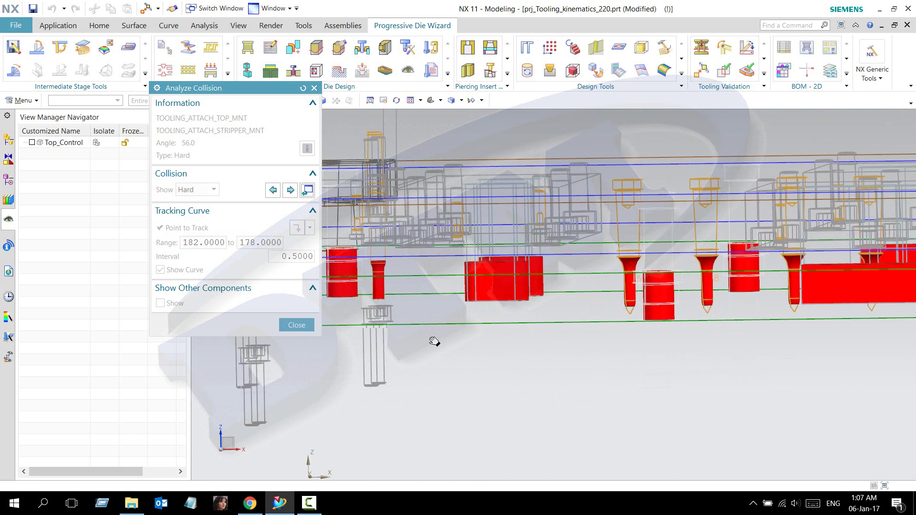
{"action": "mouse_move", "coordinate": [536, 328]}
{"action": "middle_mouse_down", "text": "shift"}
{"action": "mouse_move", "coordinate": [510, 332]}
{"action": "mouse_move", "coordinate": [460, 290]}
{"action": "mouse_move", "coordinate": [562, 384]}
{"action": "mouse_move", "coordinate": [364, 262]}
{"action": "middle_mouse_up", "text": "shift"}
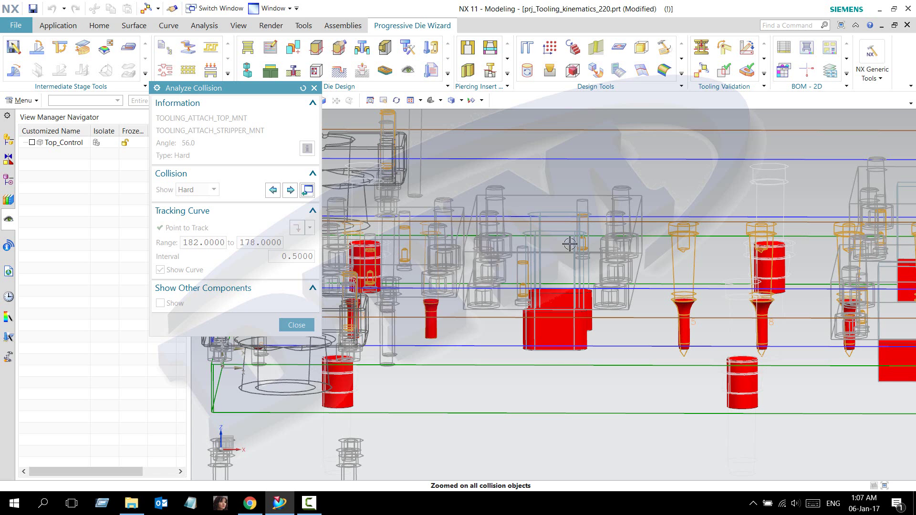
Step through each hard collision object, then close Analyze Collision.
{"action": "left_click", "coordinate": [290, 190]}
{"action": "left_click", "coordinate": [290, 190]}
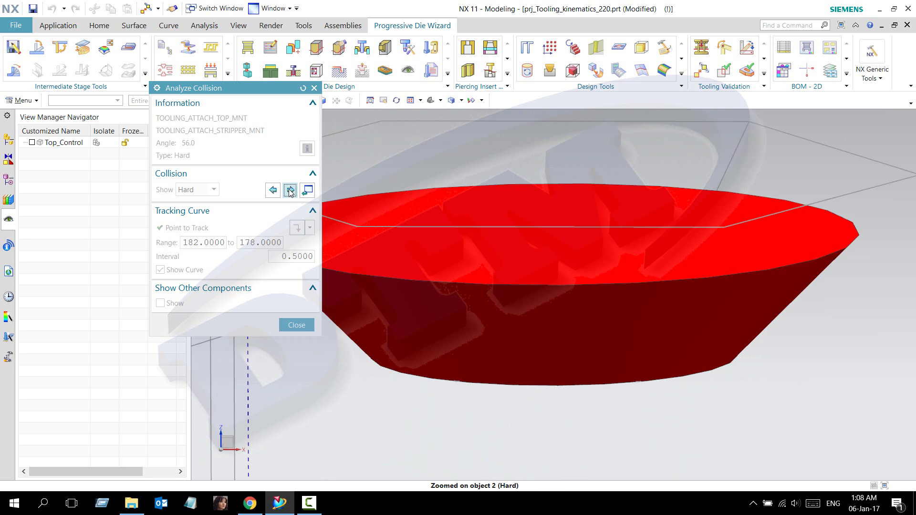
{"action": "left_click", "coordinate": [290, 190]}
{"action": "left_click", "coordinate": [290, 191]}
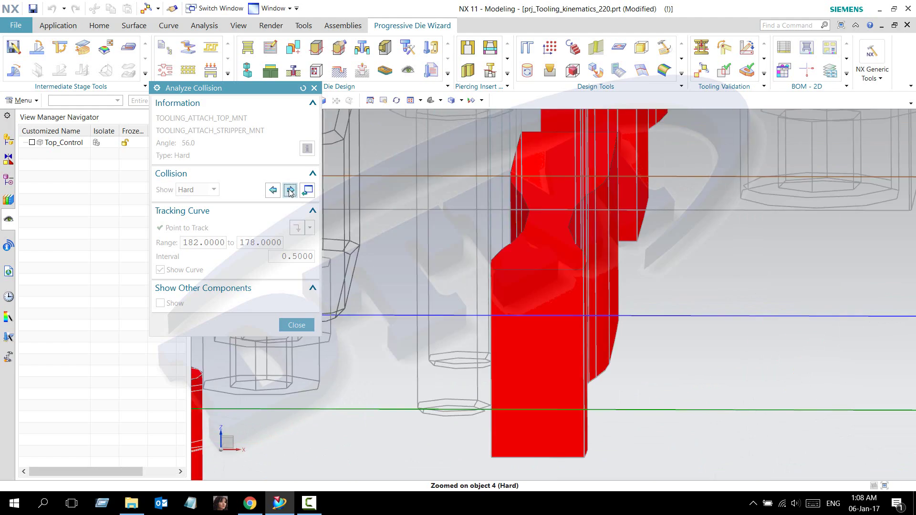
{"action": "left_click", "coordinate": [290, 191]}
{"action": "left_click", "coordinate": [290, 190]}
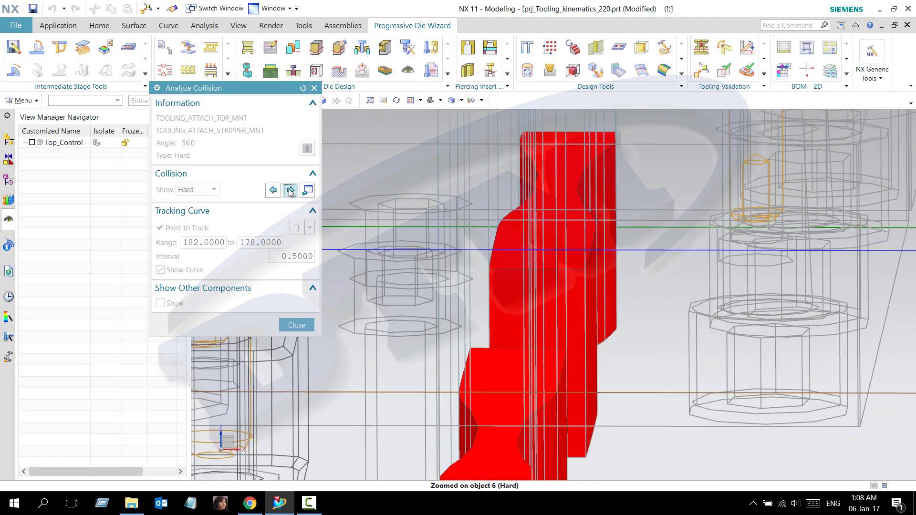
{"action": "left_click", "coordinate": [290, 190]}
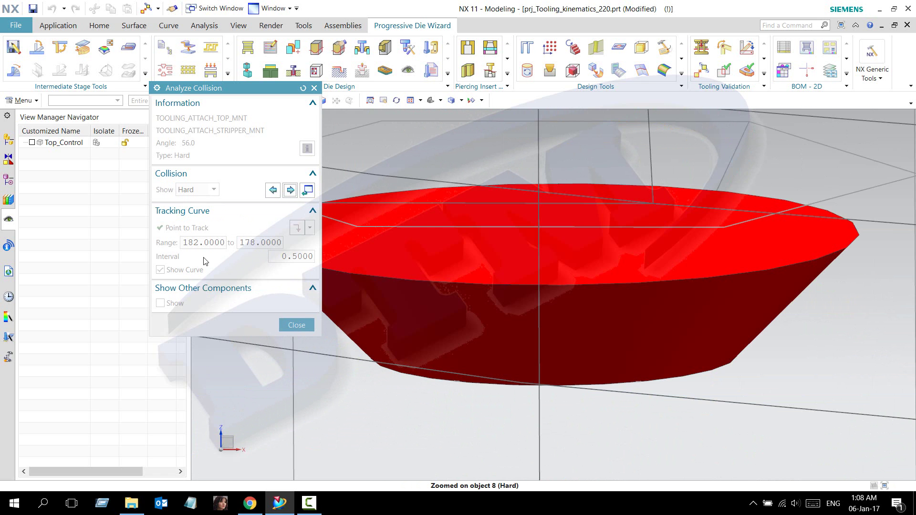
{"action": "left_click", "coordinate": [275, 191]}
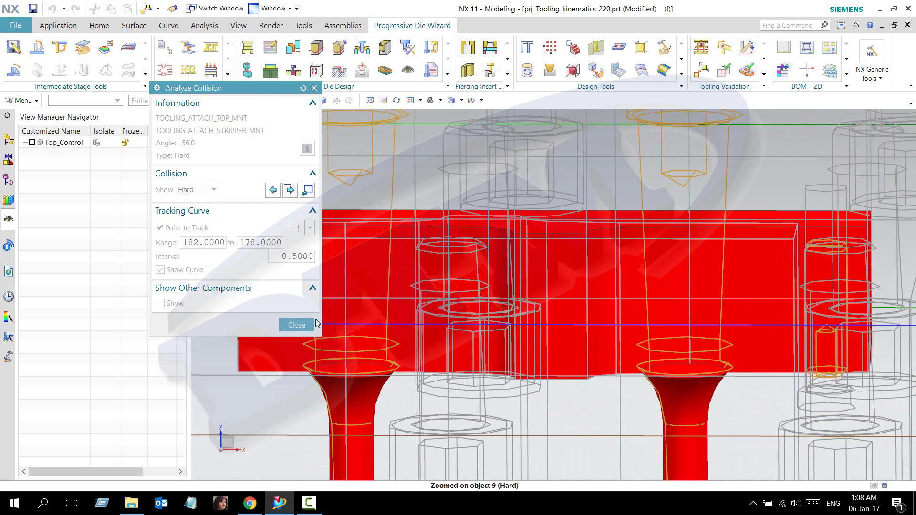
{"action": "left_click", "coordinate": [296, 325]}
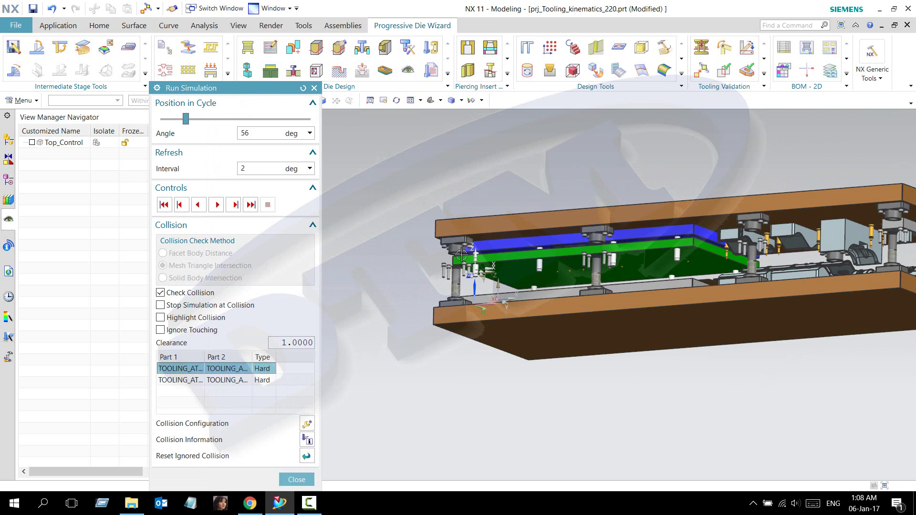
Analyze the second collision pair, bottom mount versus feeder mount, and zoom to all colliding objects.
{"action": "left_click", "coordinate": [235, 380]}
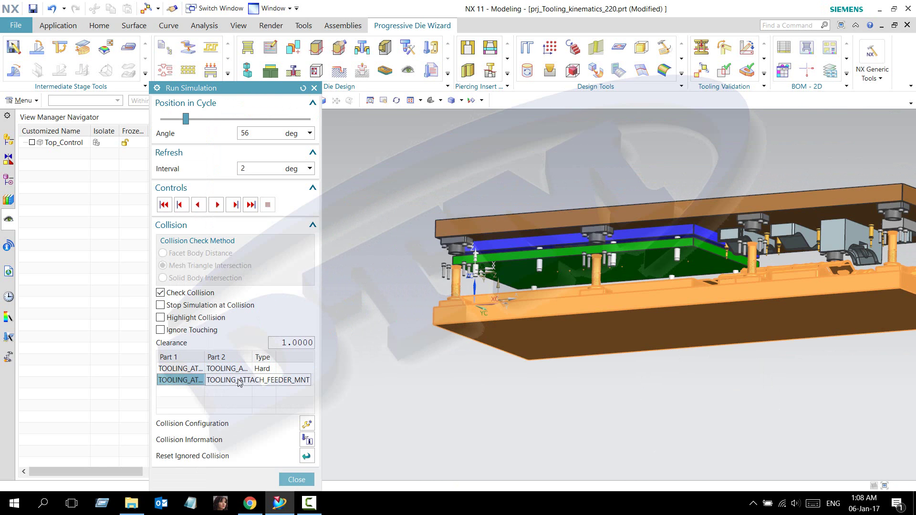
{"action": "right_click", "coordinate": [250, 381]}
{"action": "left_click", "coordinate": [275, 400]}
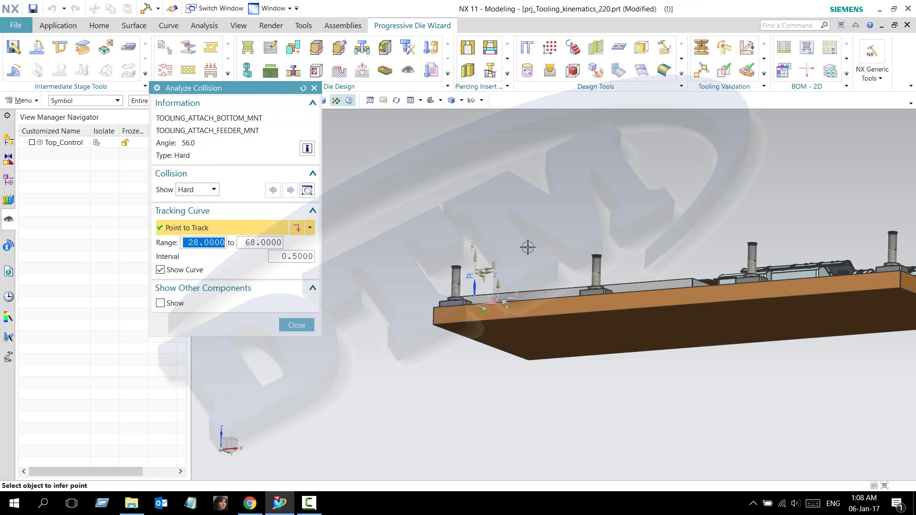
{"action": "middle_click_drag", "start_coordinate": [528, 247], "coordinate": [344, 202]}
{"action": "left_click", "coordinate": [307, 190]}
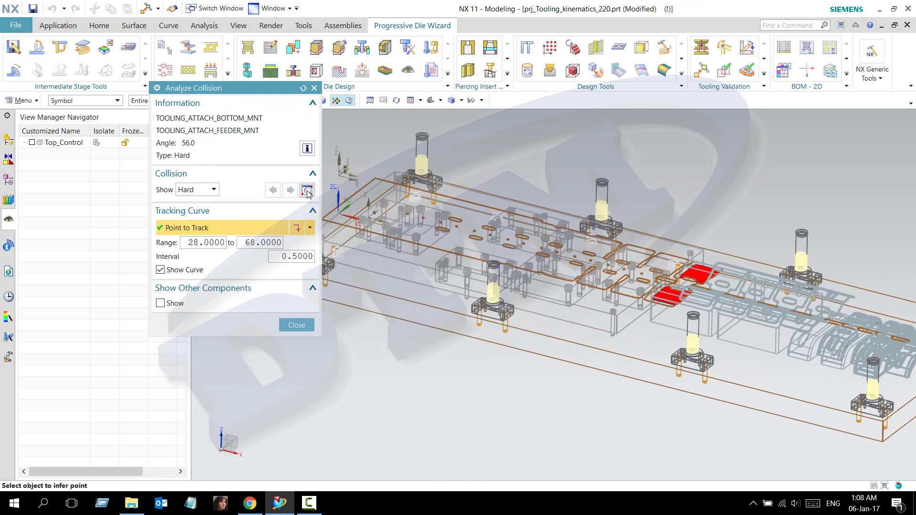
Inspect the collision from several angles, zoom onto colliding object 1, then close the analysis.
{"action": "mouse_move", "coordinate": [417, 266]}
{"action": "middle_mouse_down"}
{"action": "mouse_move", "coordinate": [642, 318]}
{"action": "mouse_move", "coordinate": [665, 294]}
{"action": "middle_mouse_up"}
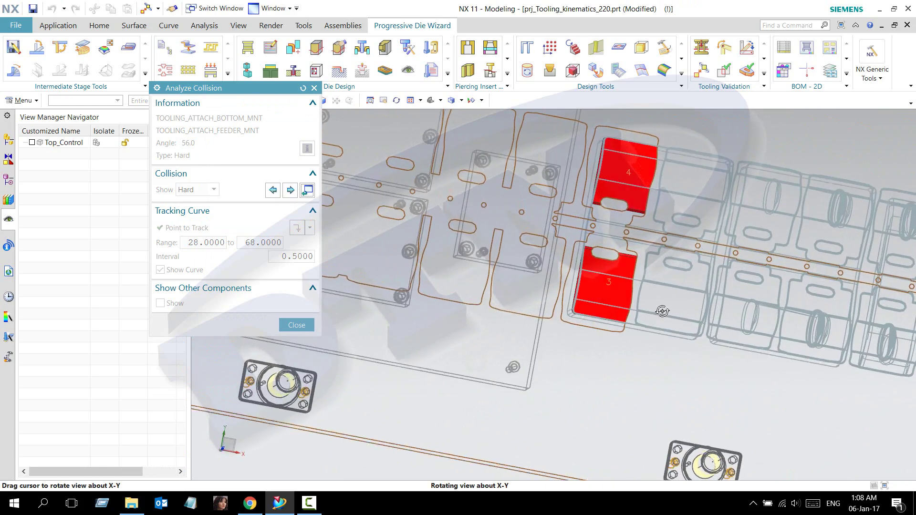
{"action": "mouse_move", "coordinate": [664, 294]}
{"action": "middle_mouse_down"}
{"action": "mouse_move", "coordinate": [688, 189]}
{"action": "mouse_move", "coordinate": [674, 319]}
{"action": "middle_mouse_up"}
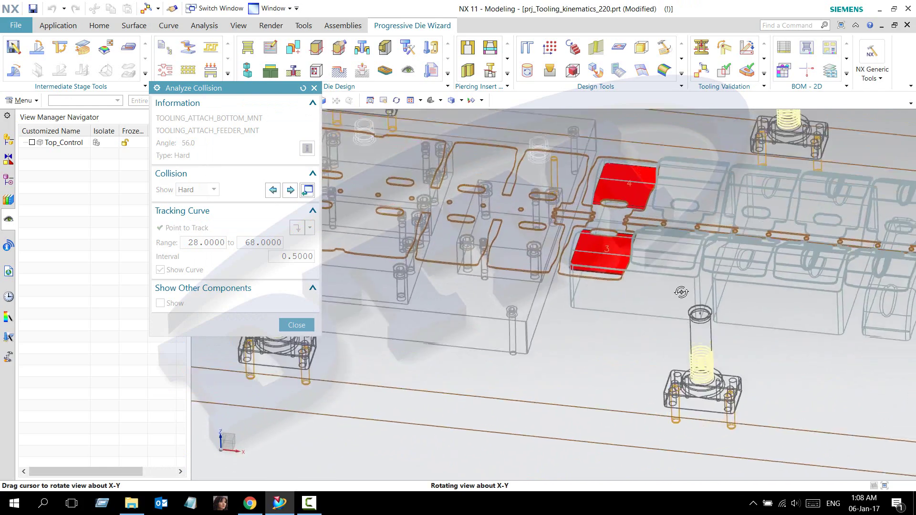
{"action": "middle_click_drag", "start_coordinate": [674, 319], "coordinate": [644, 185]}
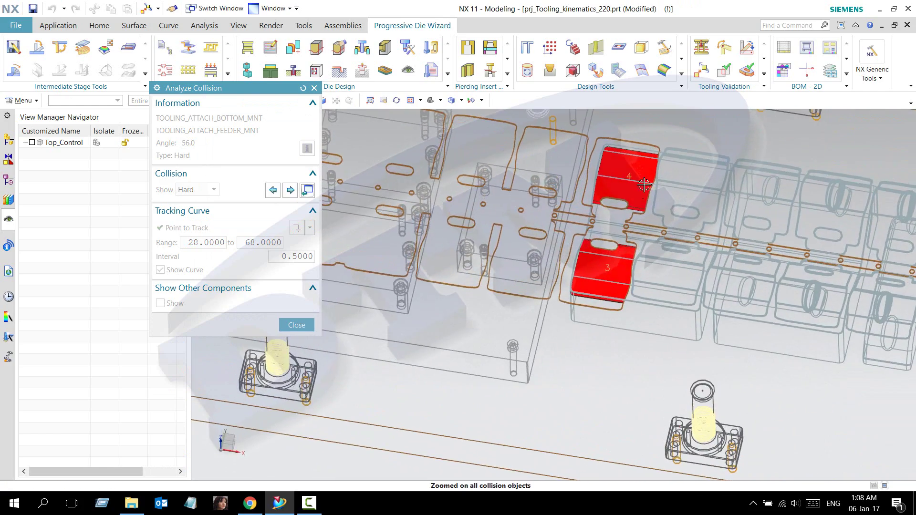
{"action": "left_click", "coordinate": [291, 190]}
{"action": "scroll", "coordinate": [620, 305], "scroll_direction": "down", "scroll_amount": 5}
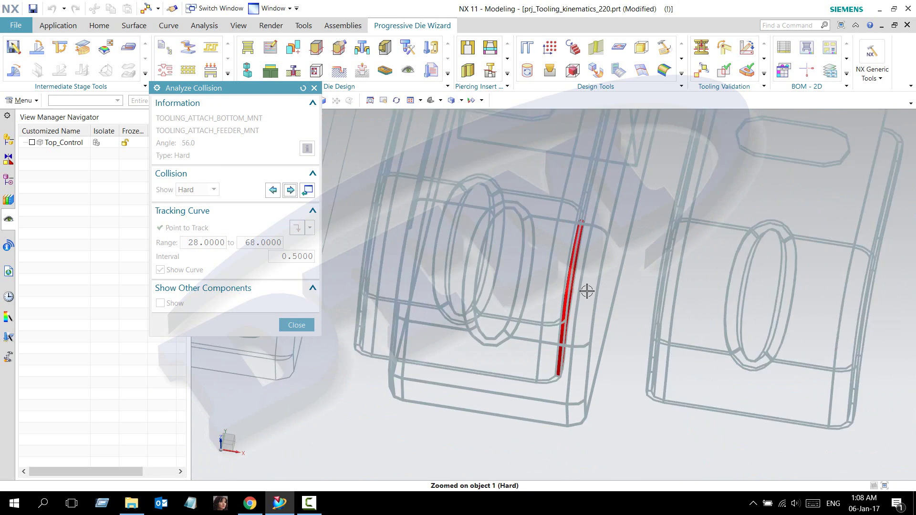
{"action": "scroll", "coordinate": [585, 287], "scroll_direction": "down", "scroll_amount": 3}
{"action": "mouse_move", "coordinate": [581, 286]}
{"action": "middle_mouse_down"}
{"action": "mouse_move", "coordinate": [590, 301]}
{"action": "mouse_move", "coordinate": [578, 286]}
{"action": "mouse_move", "coordinate": [595, 249]}
{"action": "mouse_move", "coordinate": [572, 277]}
{"action": "middle_mouse_up"}
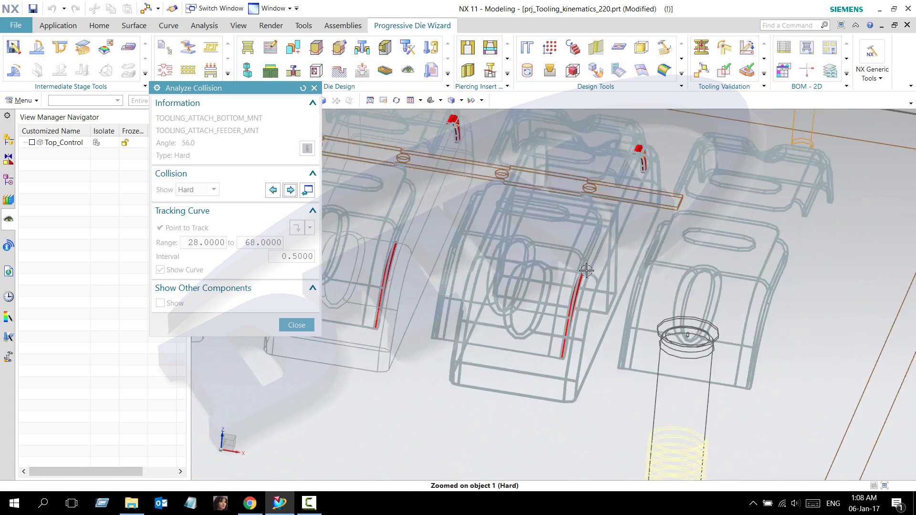
{"action": "scroll", "coordinate": [573, 277], "scroll_direction": "down", "scroll_amount": 3}
{"action": "middle_click_drag", "start_coordinate": [477, 272], "coordinate": [397, 271]}
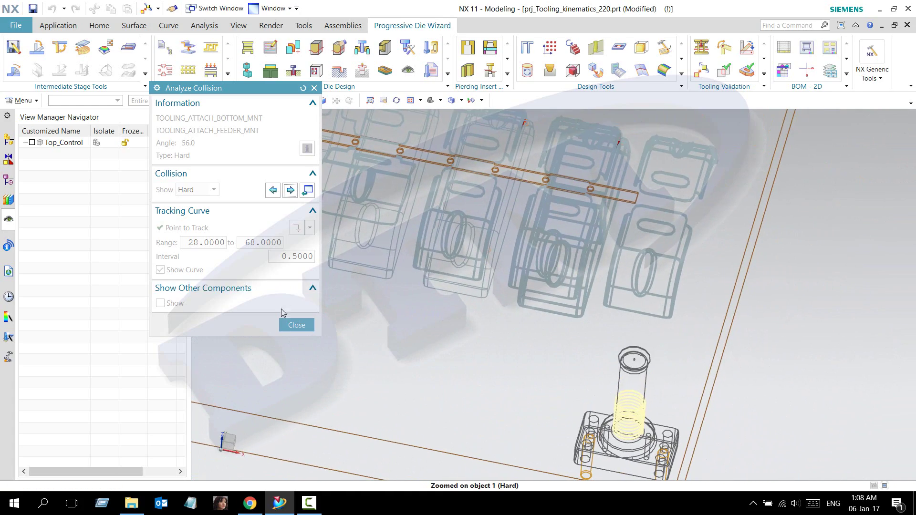
{"action": "left_click", "coordinate": [296, 325]}
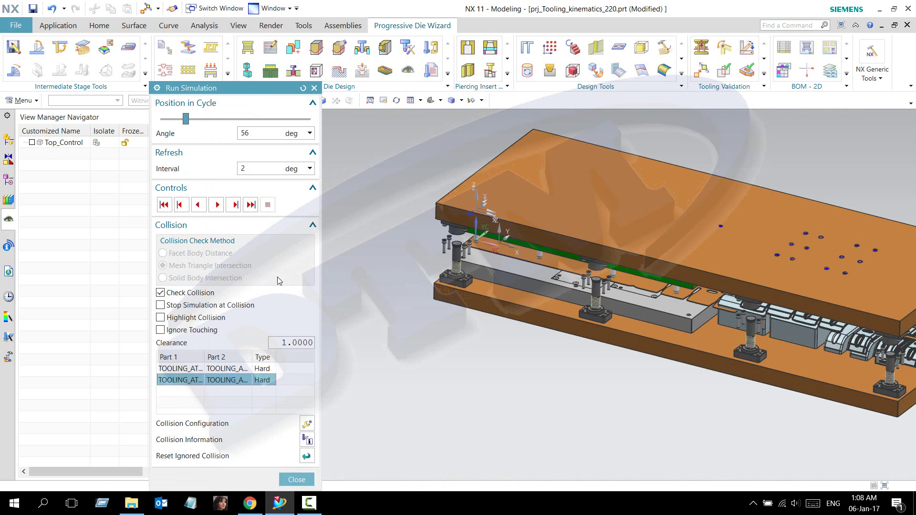
Refresh the collision check and turn on Highlight Collision so colliding parts show red.
{"action": "left_click", "coordinate": [174, 298]}
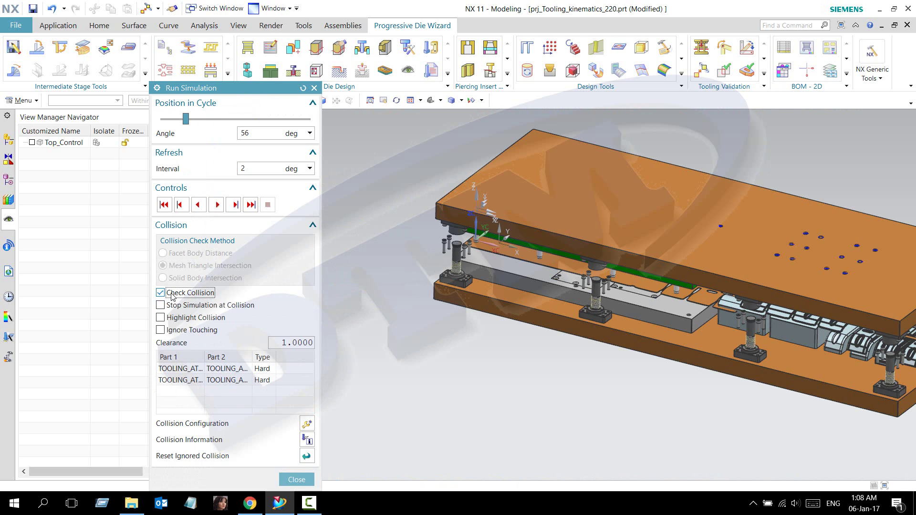
{"action": "left_click", "coordinate": [174, 319]}
{"action": "middle_click_drag", "start_coordinate": [508, 330], "coordinate": [519, 322]}
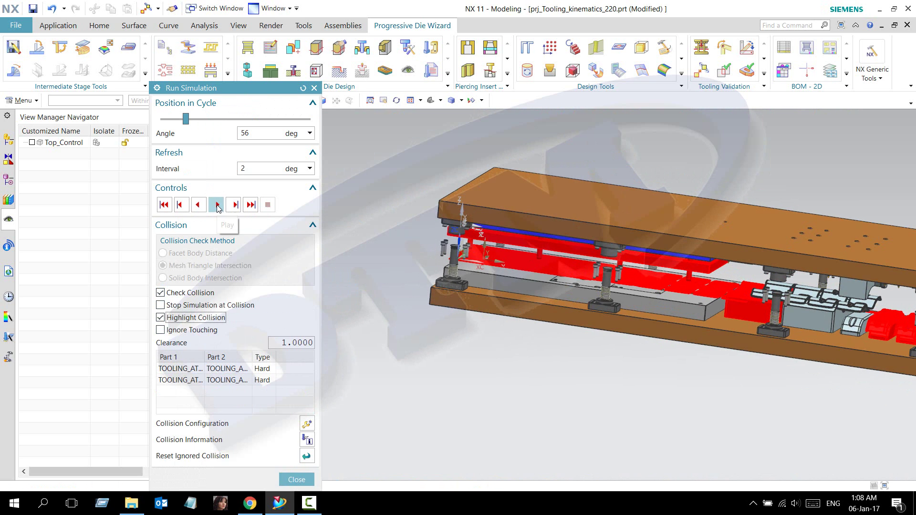
Play the die cycle simulation and watch the strip parts up close as it runs.
{"action": "left_click", "coordinate": [217, 206]}
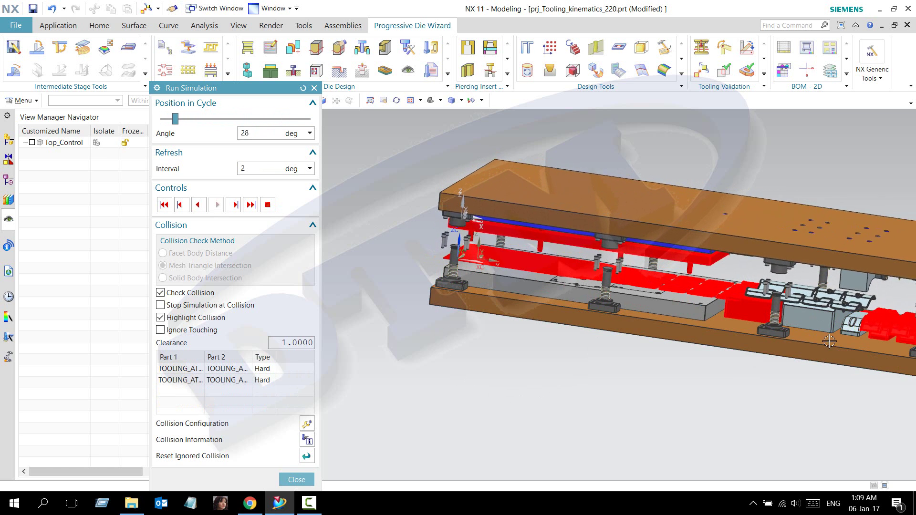
{"action": "middle_click_drag", "start_coordinate": [872, 355], "coordinate": [701, 355]}
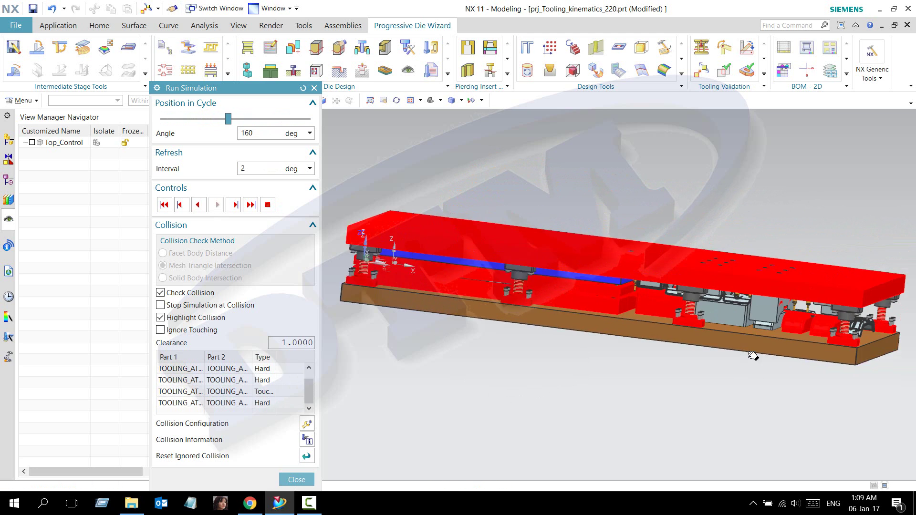
{"action": "scroll", "coordinate": [700, 356], "scroll_direction": "up", "scroll_amount": 5}
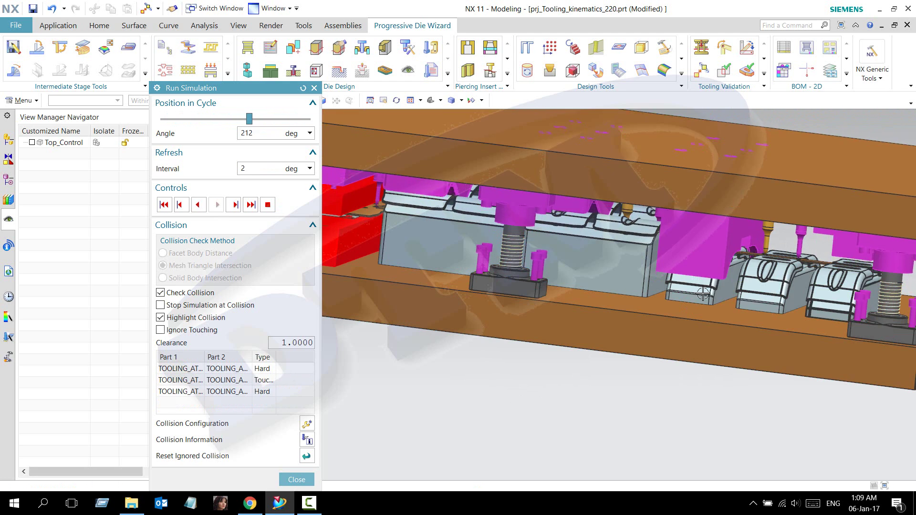
{"action": "middle_click_drag", "start_coordinate": [743, 273], "coordinate": [754, 227]}
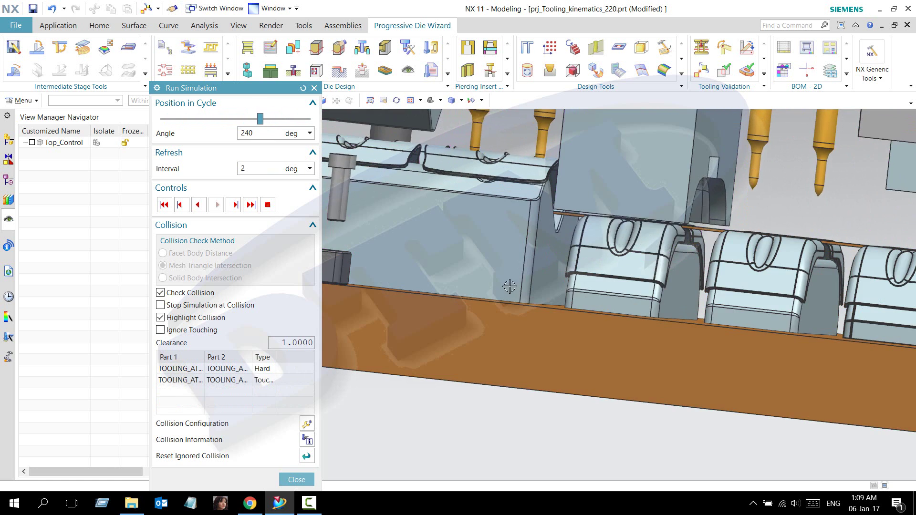
In Preprocess Motion, add a kinematic model with Strip Lift Height 35 mm and apply it.
{"action": "key", "text": "Escape"}
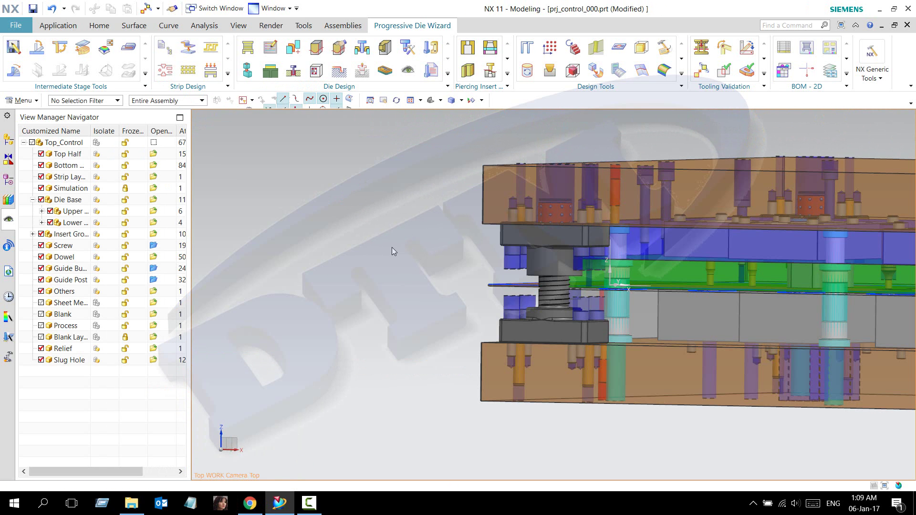
{"action": "left_click", "coordinate": [704, 50]}
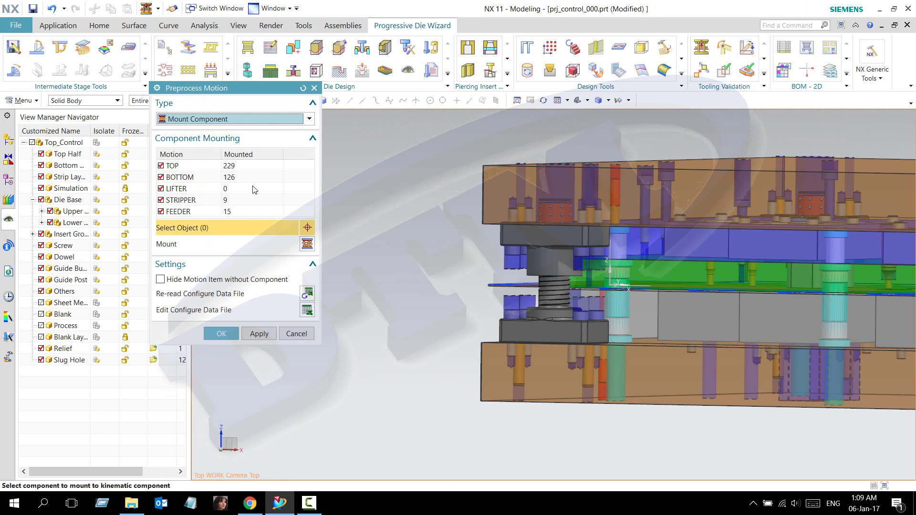
{"action": "left_click", "coordinate": [211, 119]}
{"action": "left_click", "coordinate": [201, 137]}
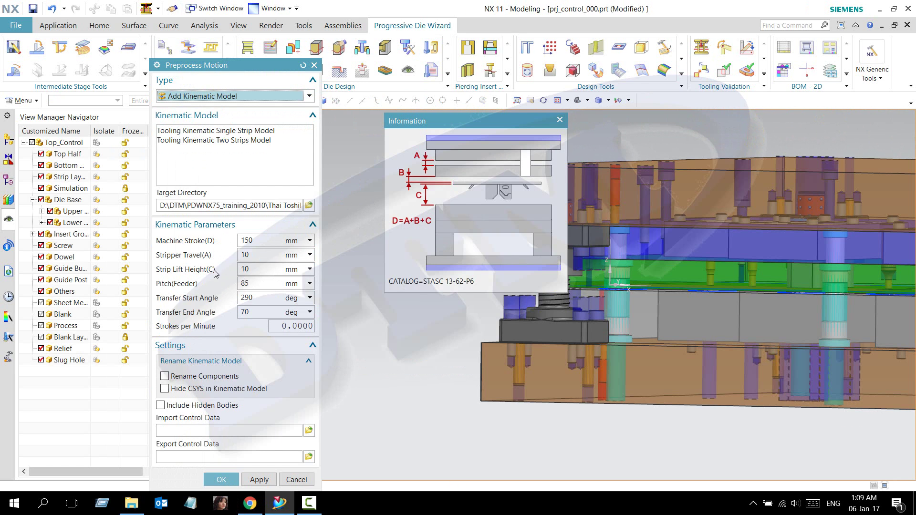
{"action": "scroll", "coordinate": [670, 316], "scroll_direction": "down", "scroll_amount": 3}
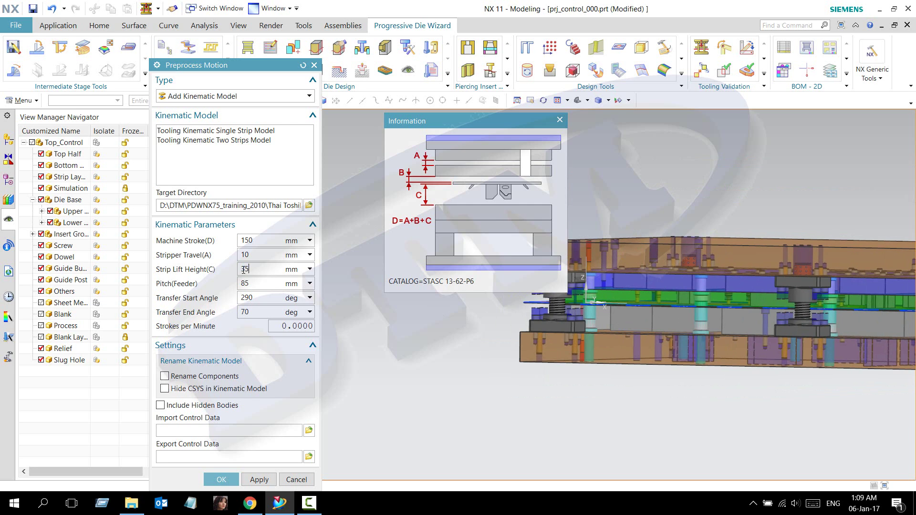
{"action": "left_click", "coordinate": [259, 480]}
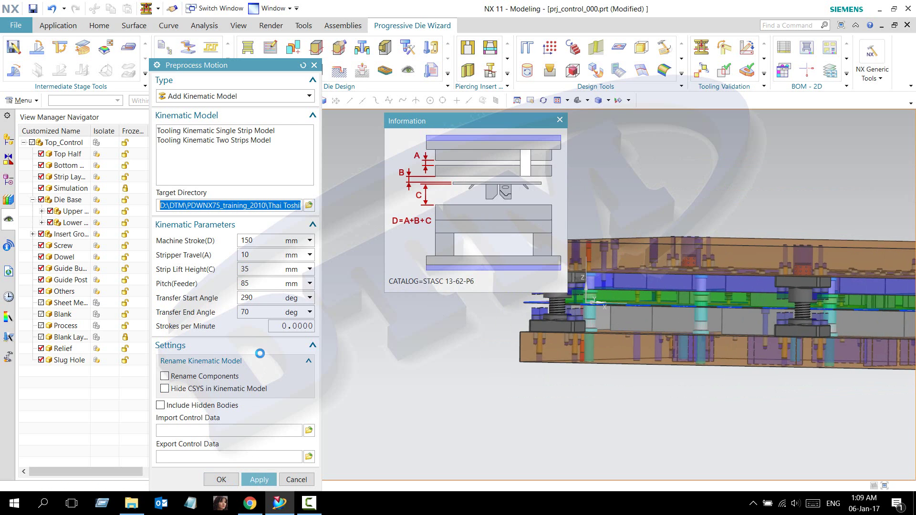
Switch preprocessing type to Mount Component and confirm with OK.
{"action": "left_click", "coordinate": [198, 95]}
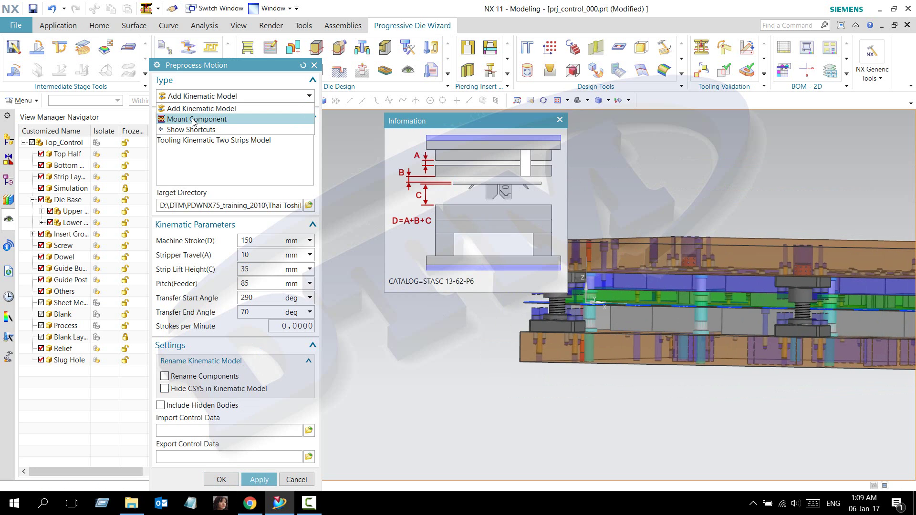
{"action": "left_click", "coordinate": [191, 117]}
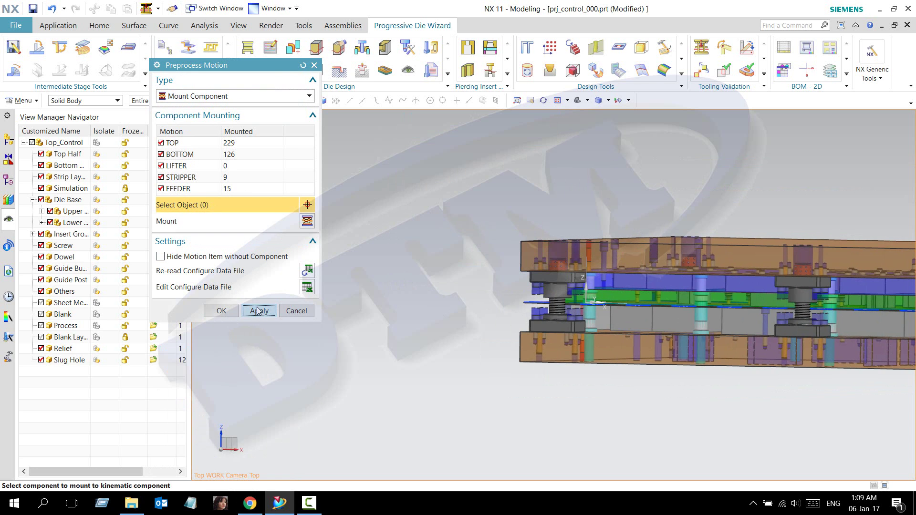
{"action": "left_click", "coordinate": [221, 311]}
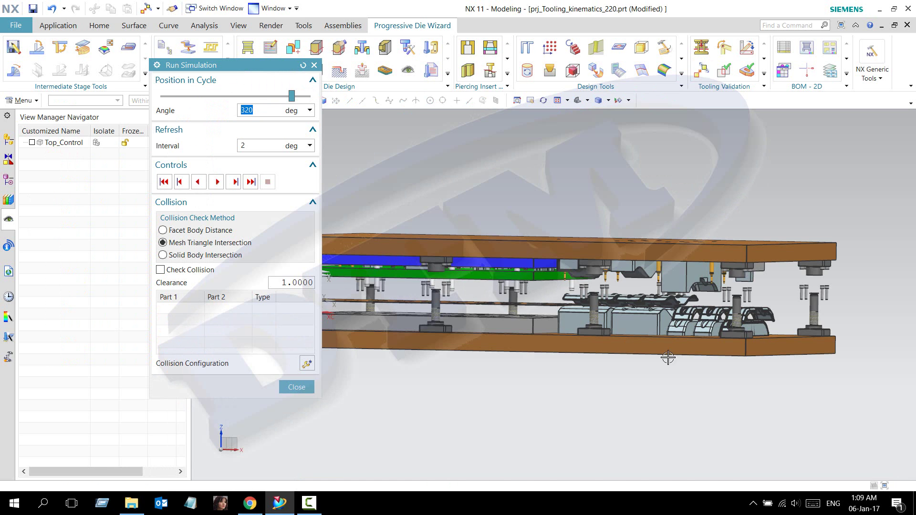
Zoom in on the strip and enable Check Collision for the rebuilt die simulation.
{"action": "scroll", "coordinate": [668, 357], "scroll_direction": "up", "scroll_amount": 3}
{"action": "scroll", "coordinate": [738, 271], "scroll_direction": "up", "scroll_amount": 1}
{"action": "scroll", "coordinate": [738, 270], "scroll_direction": "up", "scroll_amount": 1}
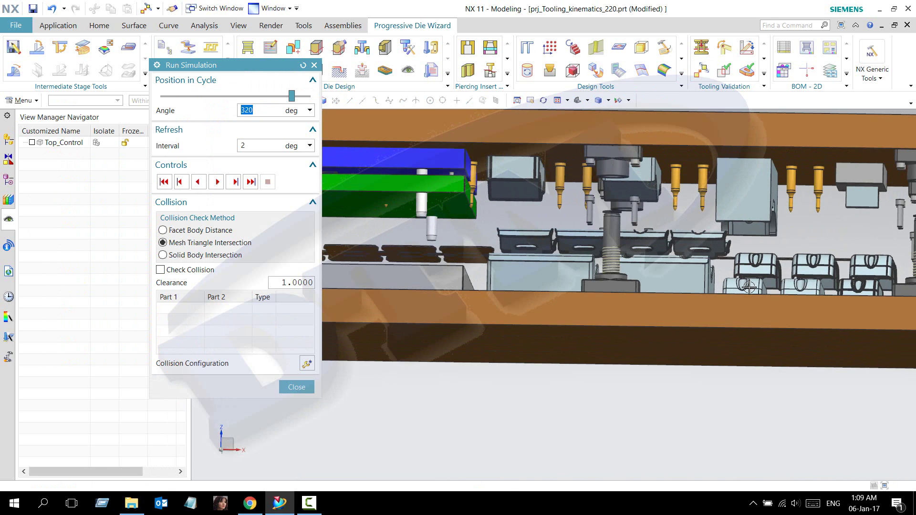
{"action": "scroll", "coordinate": [737, 268], "scroll_direction": "up", "scroll_amount": 2}
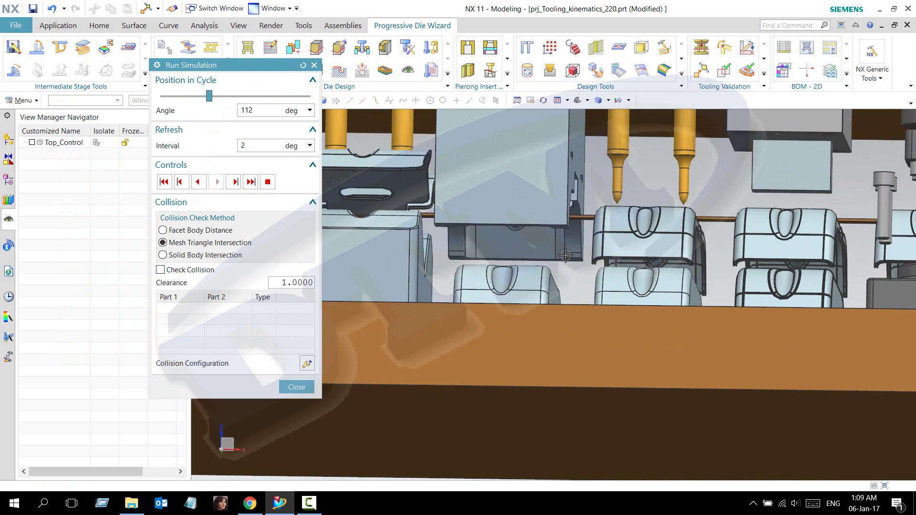
{"action": "left_click", "coordinate": [168, 270]}
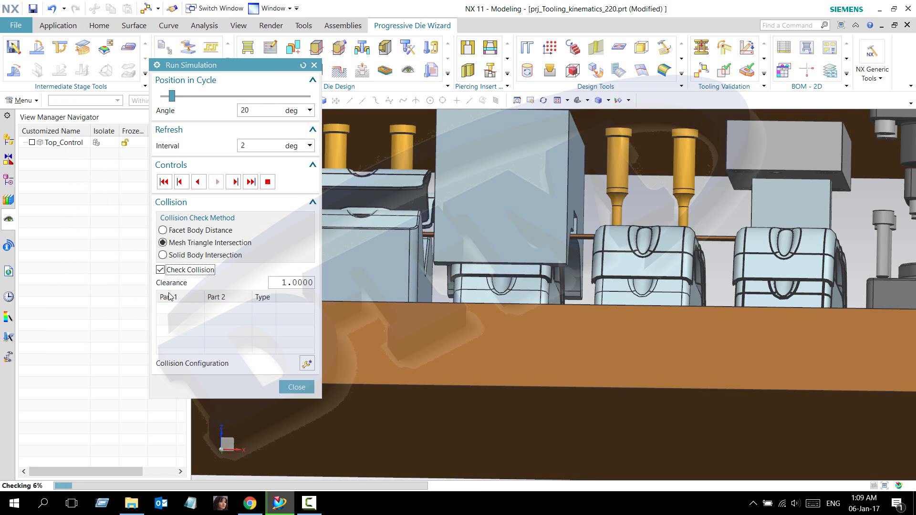
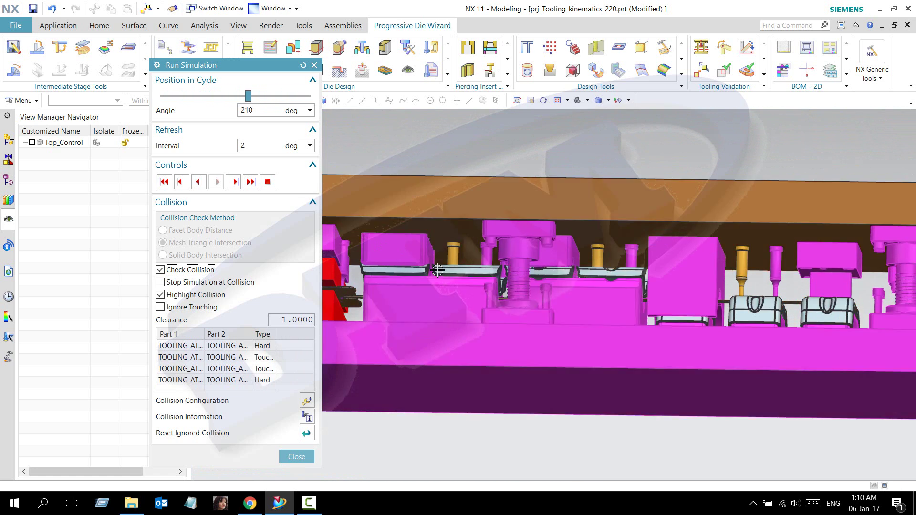
Watch the collision-checked die simulation from a frontal view, then stop it mid-cycle.
{"action": "middle_click_drag", "start_coordinate": [625, 262], "coordinate": [623, 263]}
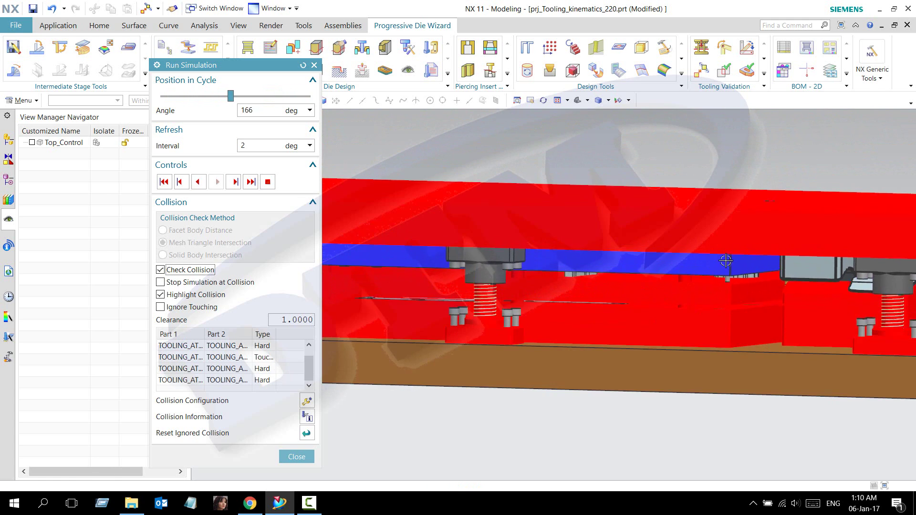
{"action": "mouse_move", "coordinate": [718, 258]}
{"action": "middle_mouse_down"}
{"action": "mouse_move", "coordinate": [742, 289]}
{"action": "mouse_move", "coordinate": [663, 269]}
{"action": "middle_mouse_up"}
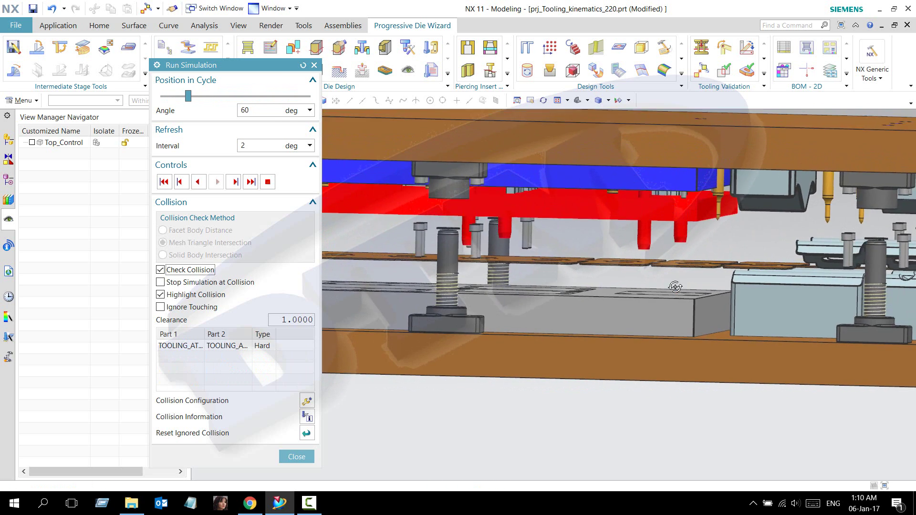
{"action": "scroll", "coordinate": [744, 301], "scroll_direction": "up", "scroll_amount": 3}
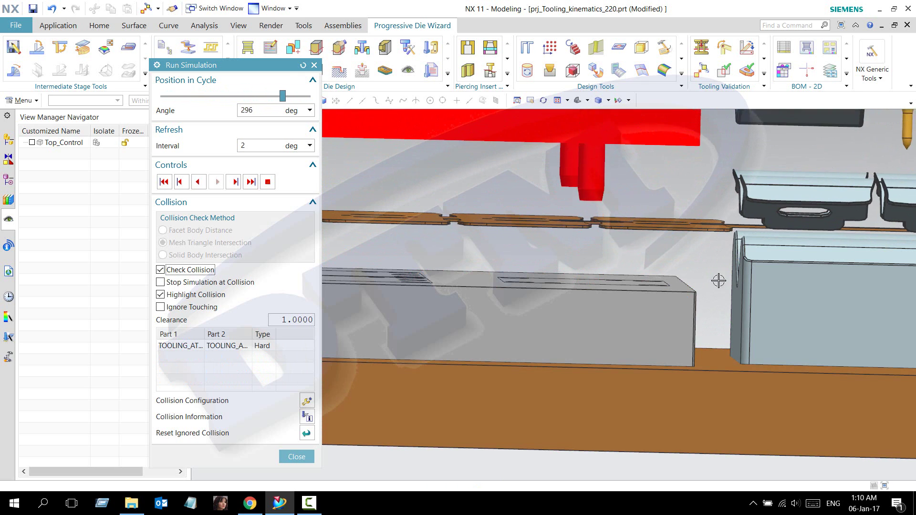
{"action": "mouse_move", "coordinate": [721, 274]}
{"action": "middle_mouse_down"}
{"action": "mouse_move", "coordinate": [643, 272]}
{"action": "mouse_move", "coordinate": [654, 272]}
{"action": "middle_mouse_up"}
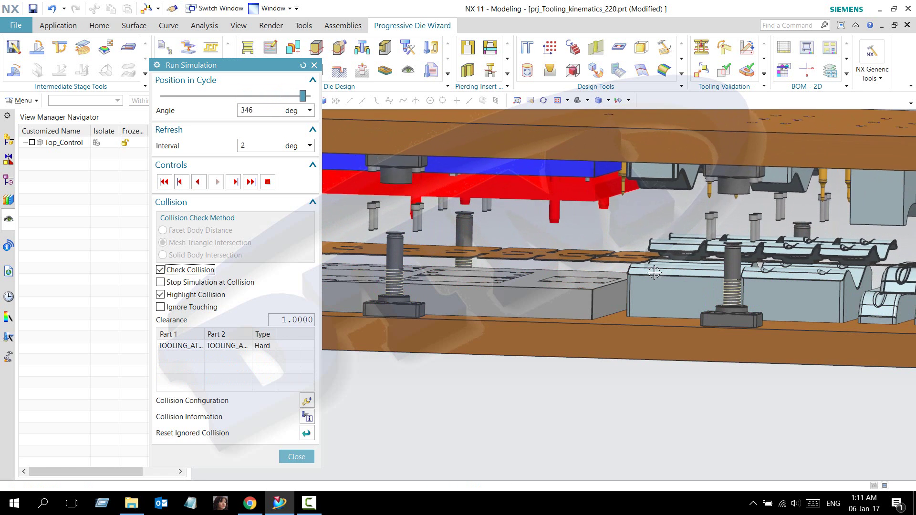
{"action": "left_click", "coordinate": [268, 181]}
Close the collision simulation and orbit into the die assembly's inner components.
{"action": "left_click", "coordinate": [304, 461]}
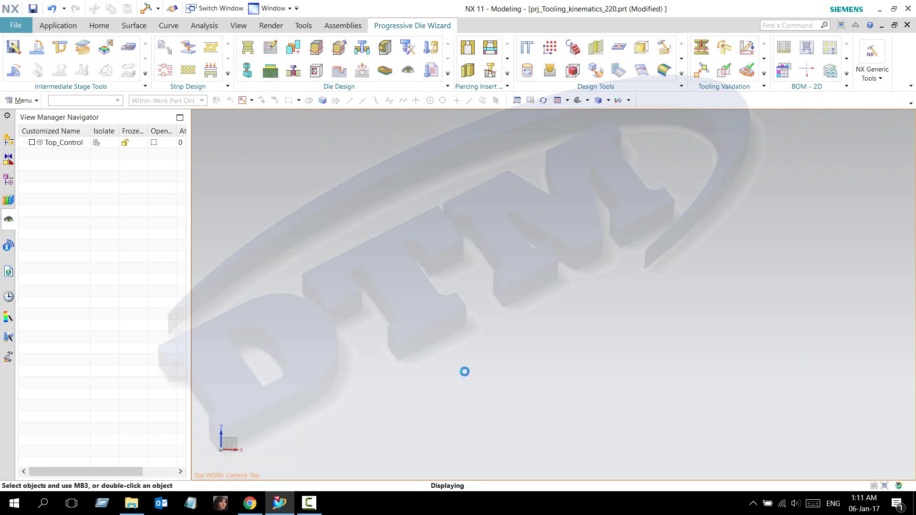
{"action": "middle_click_drag", "start_coordinate": [500, 299], "coordinate": [540, 310]}
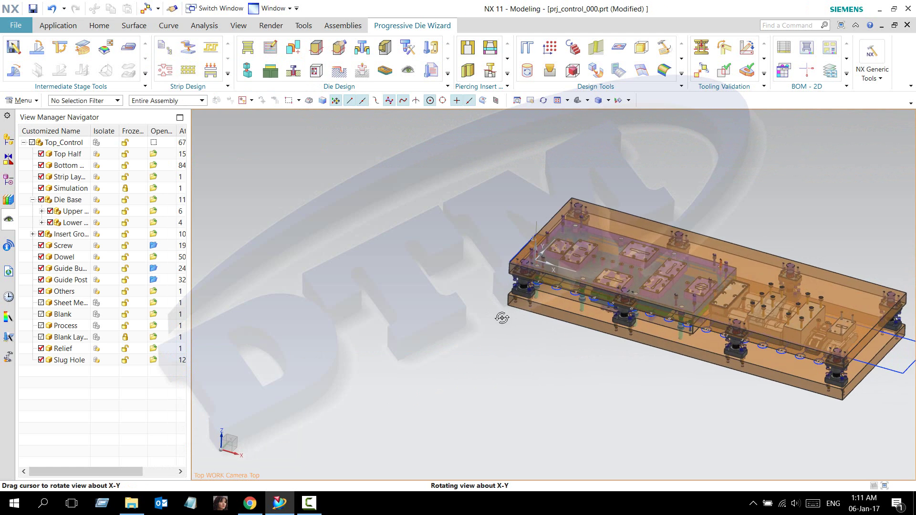
{"action": "scroll", "coordinate": [710, 334], "scroll_direction": "down", "scroll_amount": 5}
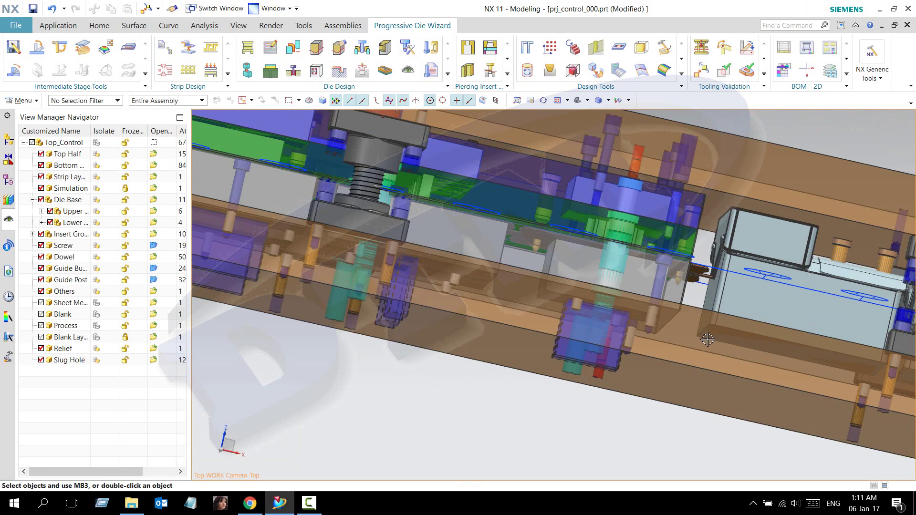
{"action": "mouse_move", "coordinate": [710, 337]}
{"action": "middle_mouse_down"}
{"action": "mouse_move", "coordinate": [702, 342]}
{"action": "mouse_move", "coordinate": [708, 351]}
{"action": "middle_mouse_up"}
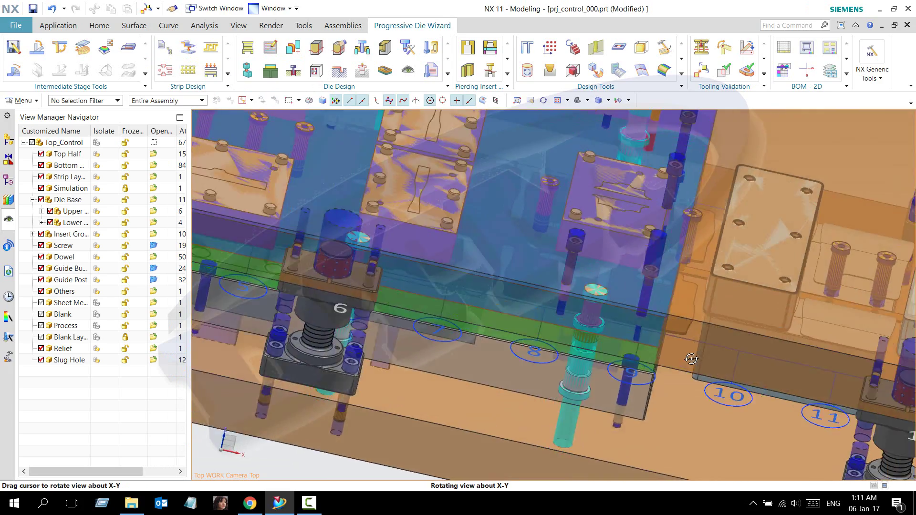
{"action": "middle_click_drag", "start_coordinate": [708, 351], "coordinate": [621, 333]}
Fit the whole die in view and show the Die Base plates again.
{"action": "key", "text": "ctrl+f"}
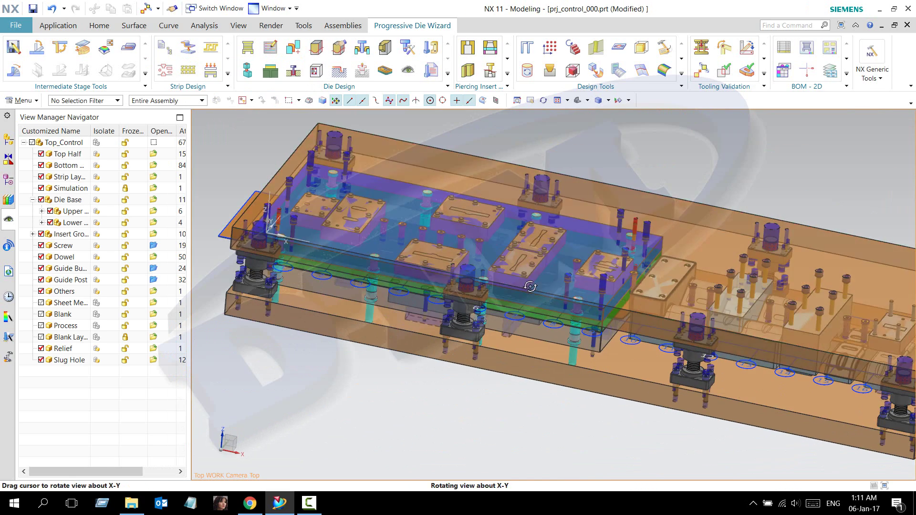
{"action": "middle_click_drag", "start_coordinate": [534, 286], "coordinate": [530, 294]}
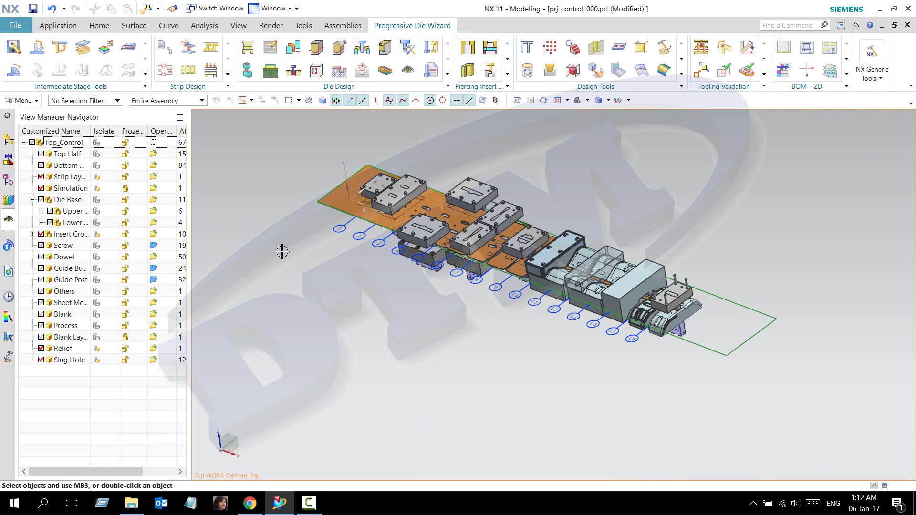
{"action": "scroll", "coordinate": [305, 256], "scroll_direction": "up", "scroll_amount": 2}
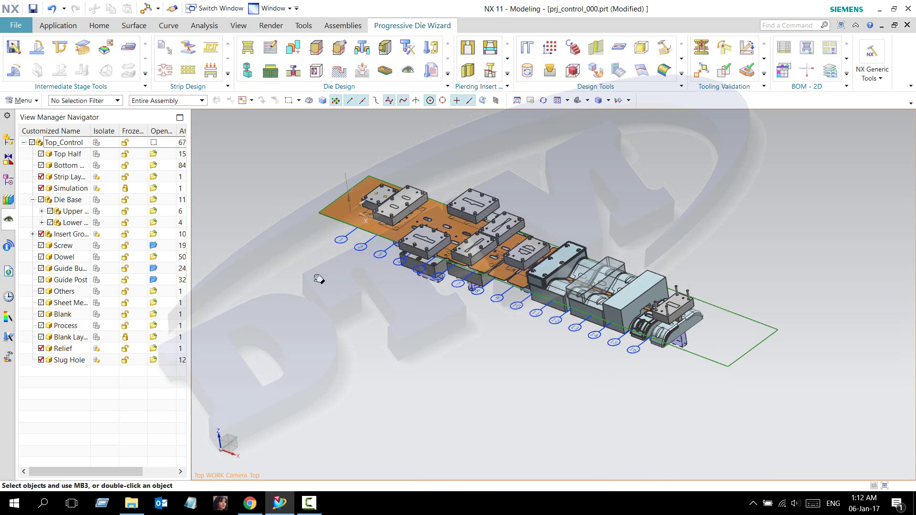
{"action": "left_click", "coordinate": [41, 200]}
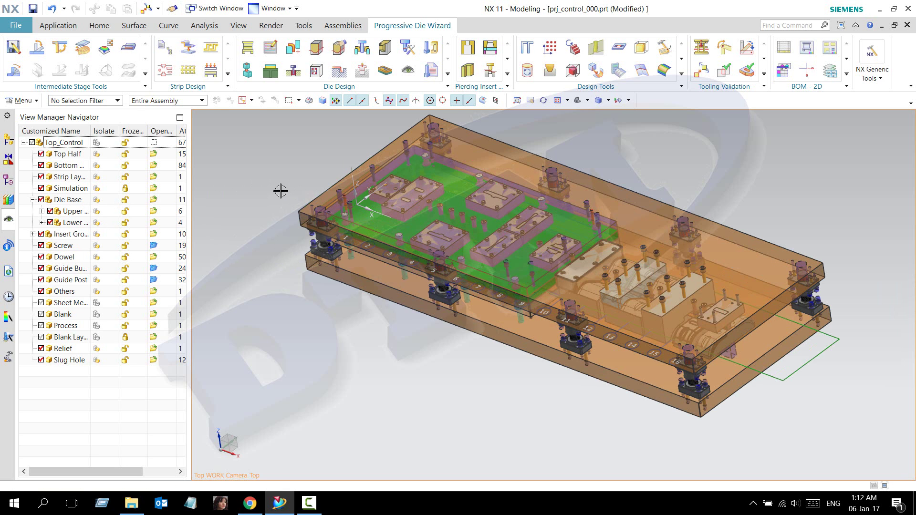
{"action": "middle_click_drag", "start_coordinate": [281, 191], "coordinate": [269, 221]}
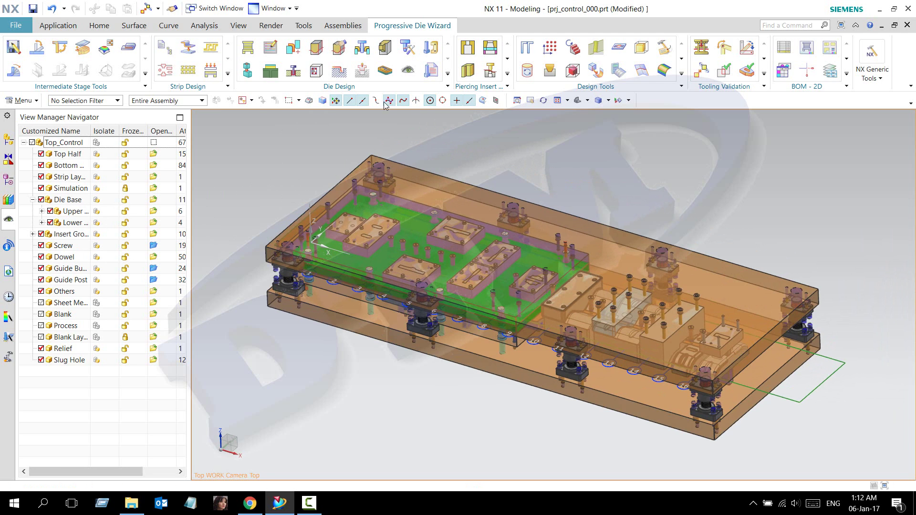
Subtract pockets into the top plate for all 56 intersecting tool components.
{"action": "left_click", "coordinate": [361, 72]}
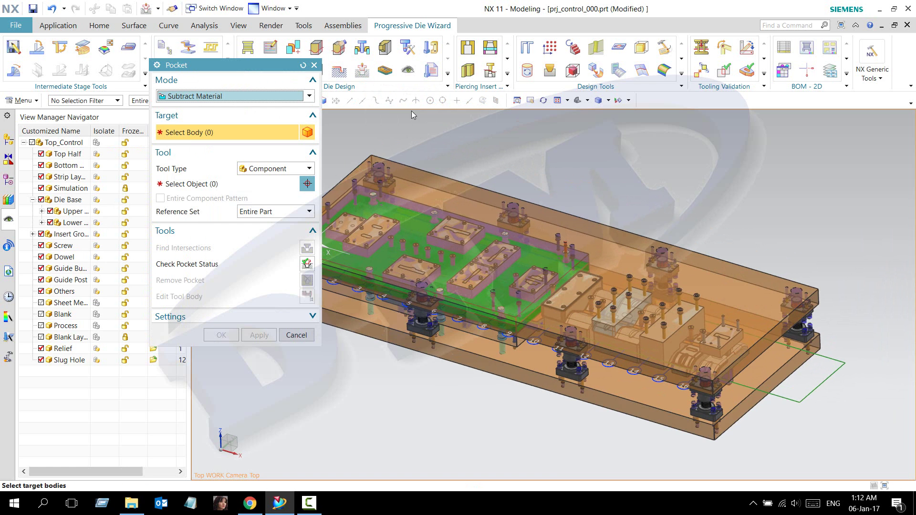
{"action": "middle_click_drag", "start_coordinate": [530, 225], "coordinate": [573, 234]}
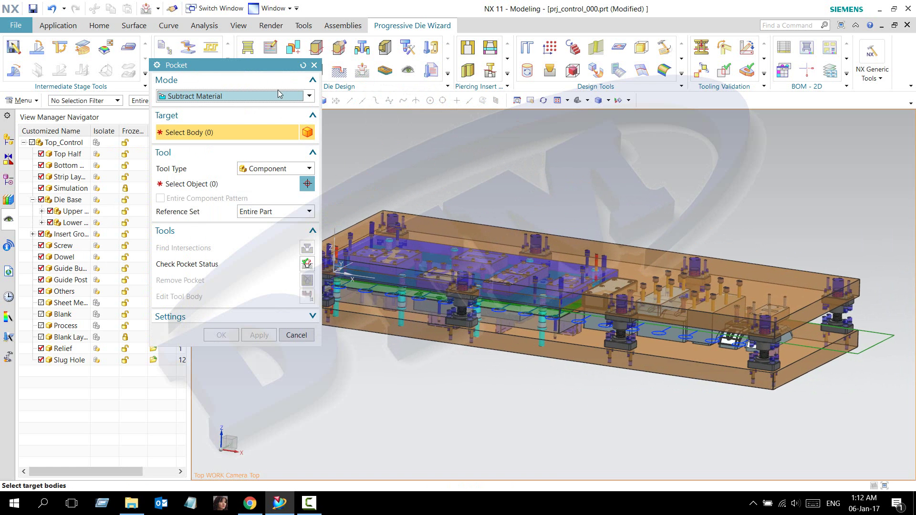
{"action": "left_click", "coordinate": [447, 220]}
{"action": "middle_click_drag", "start_coordinate": [486, 374], "coordinate": [594, 375]}
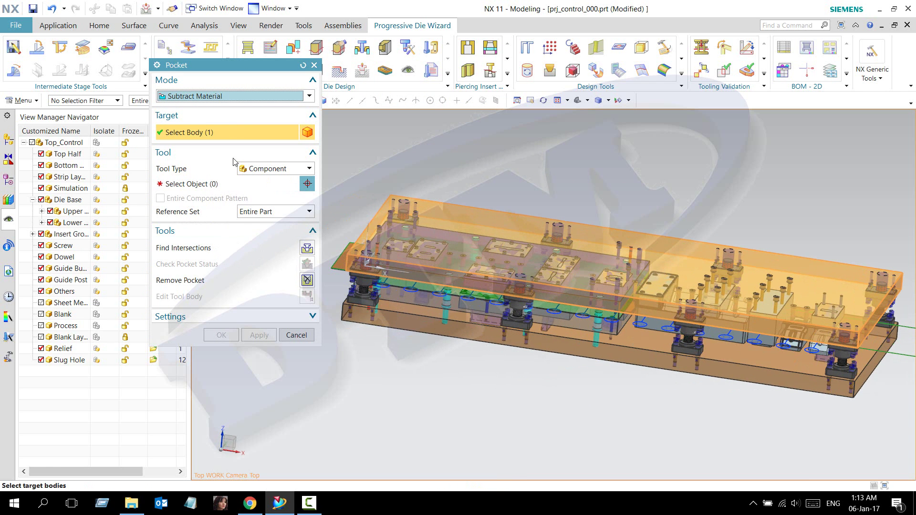
{"action": "left_click", "coordinate": [306, 251]}
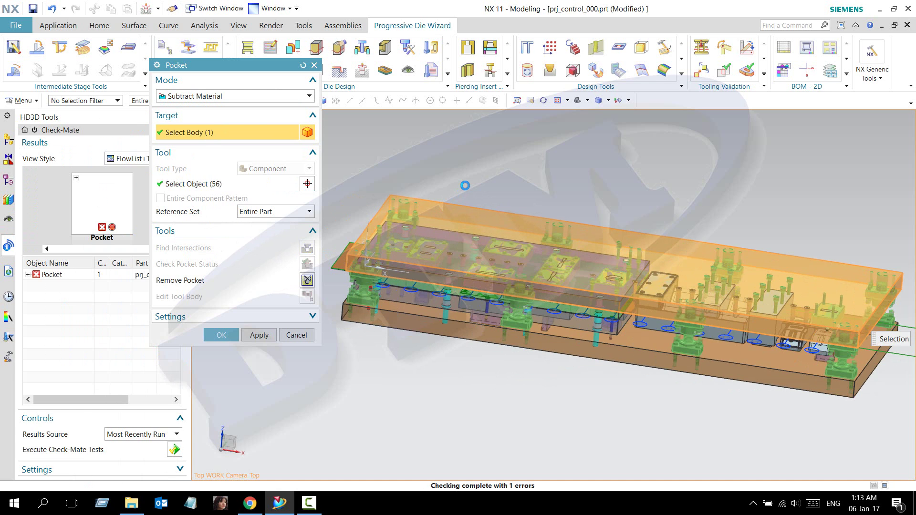
{"action": "left_click", "coordinate": [216, 337]}
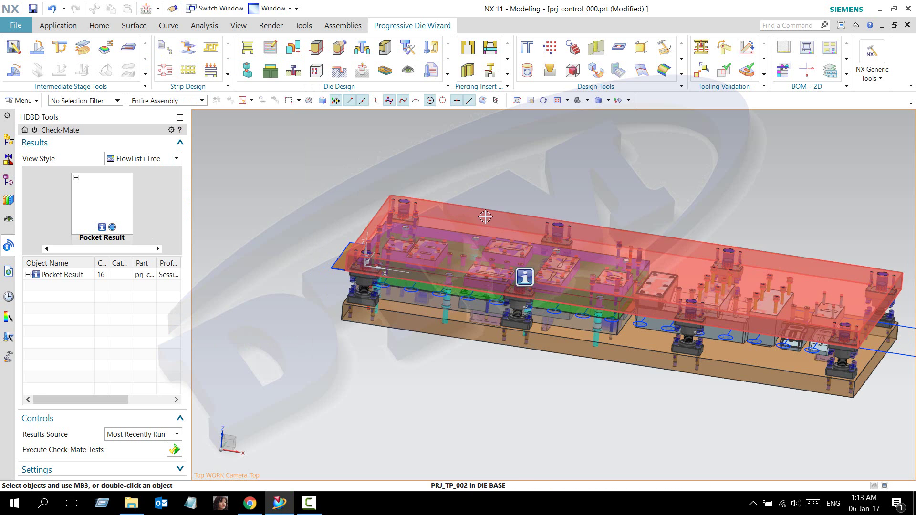
Open the top plate as its own part and orbit it to inspect the pockets.
{"action": "right_click", "coordinate": [486, 186]}
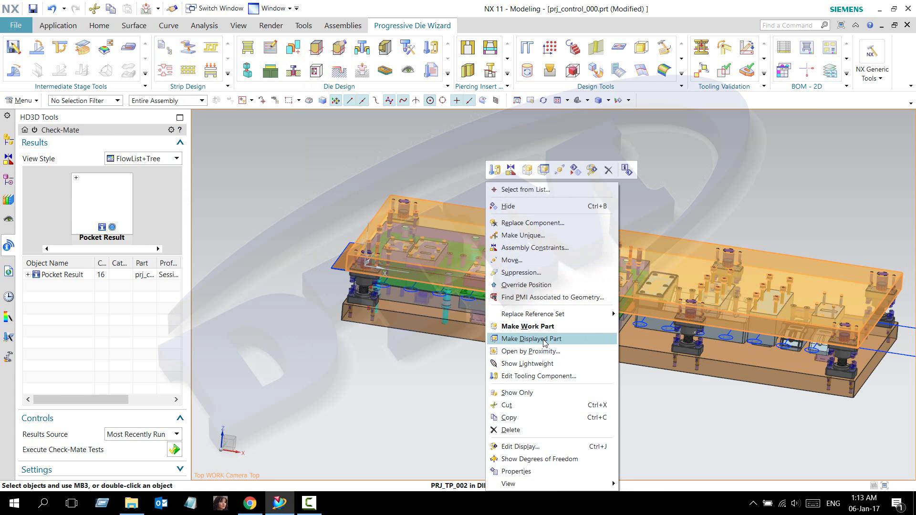
{"action": "left_click", "coordinate": [529, 338]}
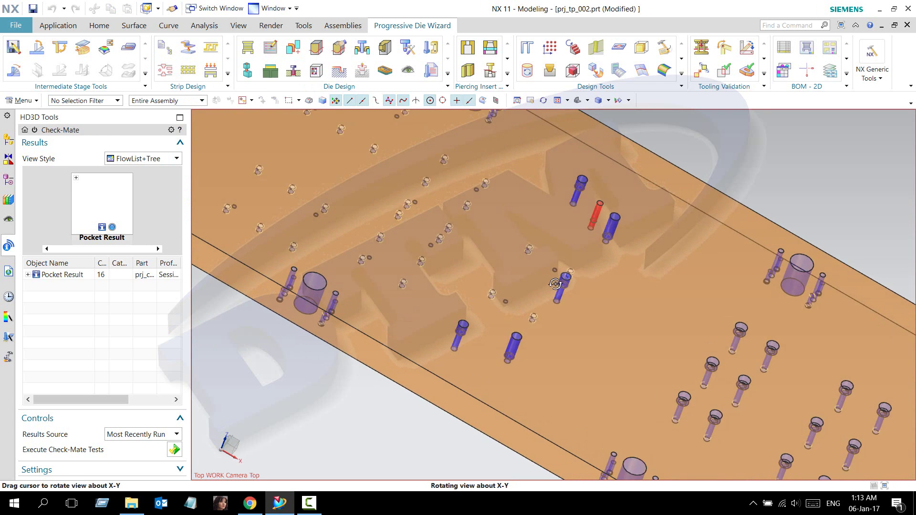
{"action": "mouse_move", "coordinate": [536, 266]}
{"action": "middle_mouse_down"}
{"action": "mouse_move", "coordinate": [553, 248]}
{"action": "mouse_move", "coordinate": [551, 286]}
{"action": "mouse_move", "coordinate": [578, 231]}
{"action": "mouse_move", "coordinate": [578, 263]}
{"action": "middle_mouse_up"}
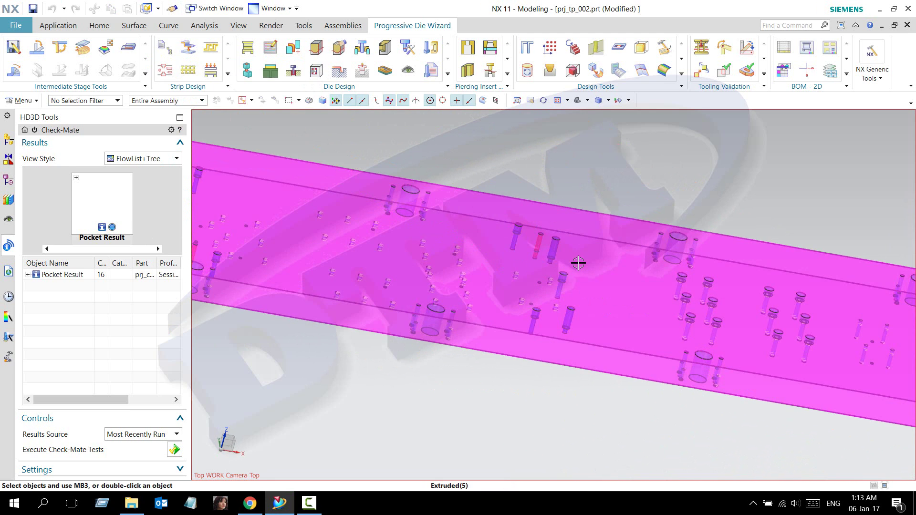
{"action": "scroll", "coordinate": [578, 262], "scroll_direction": "down", "scroll_amount": 2}
{"action": "scroll", "coordinate": [536, 241], "scroll_direction": "down", "scroll_amount": 2}
{"action": "middle_click_drag", "start_coordinate": [536, 240], "coordinate": [522, 243]}
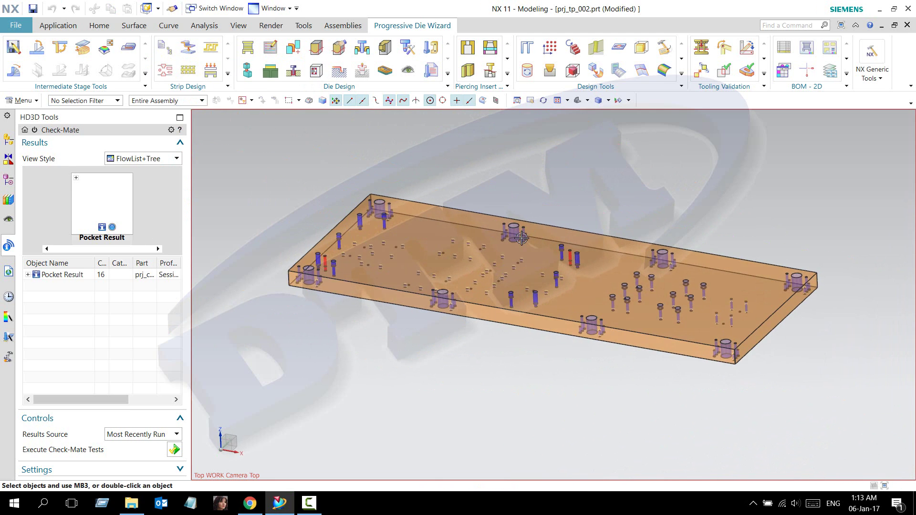
Review the Pocket Result entries logged in Check-Mate.
{"action": "left_click", "coordinate": [28, 275]}
{"action": "mouse_move", "coordinate": [61, 275]}
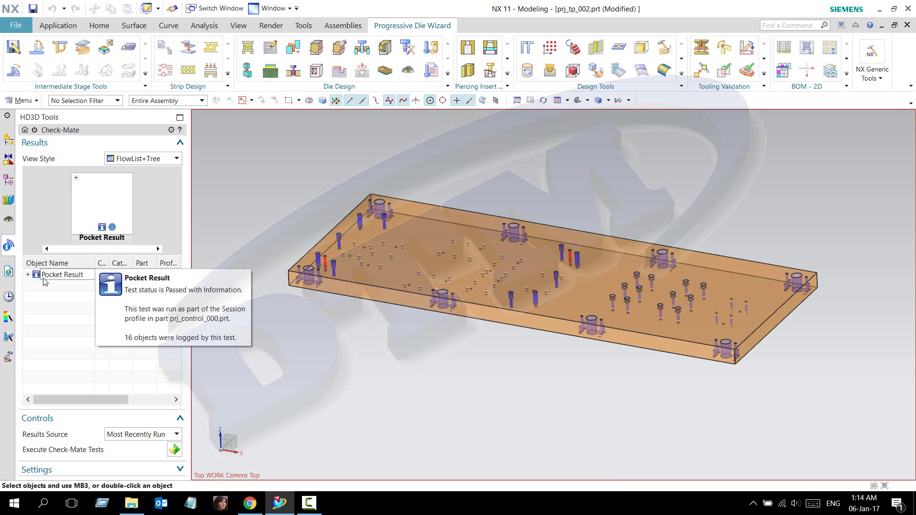
{"action": "left_click", "coordinate": [99, 25]}
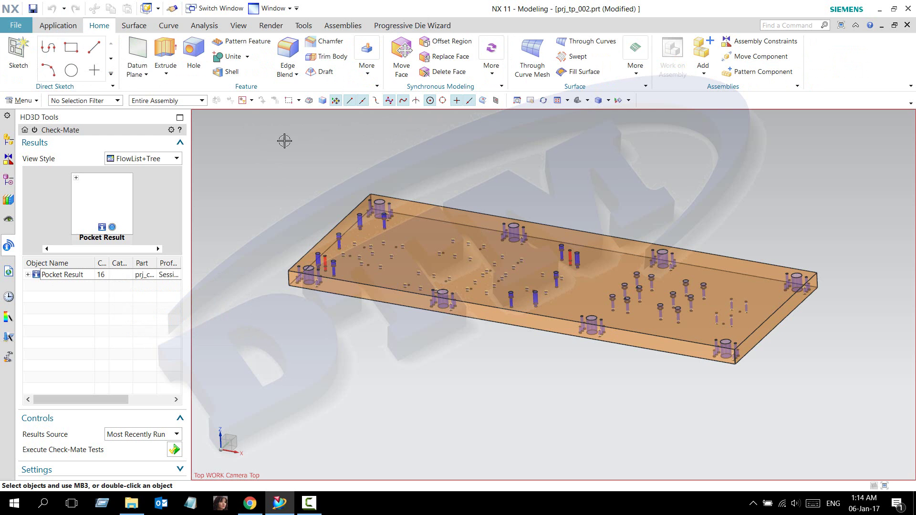
{"action": "middle_click_drag", "start_coordinate": [294, 201], "coordinate": [307, 213]}
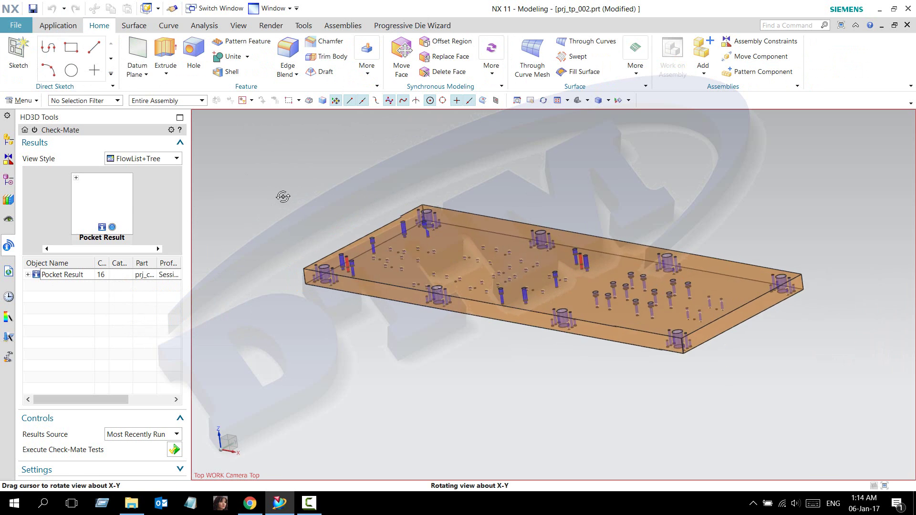
{"action": "left_click", "coordinate": [28, 276]}
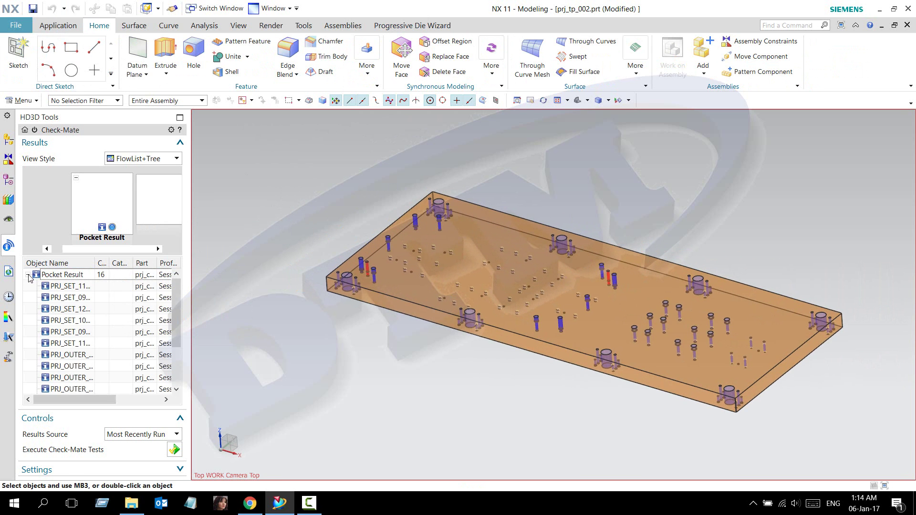
Switch back to prj_control_000 and show its component tree in View Manager.
{"action": "left_click", "coordinate": [219, 8]}
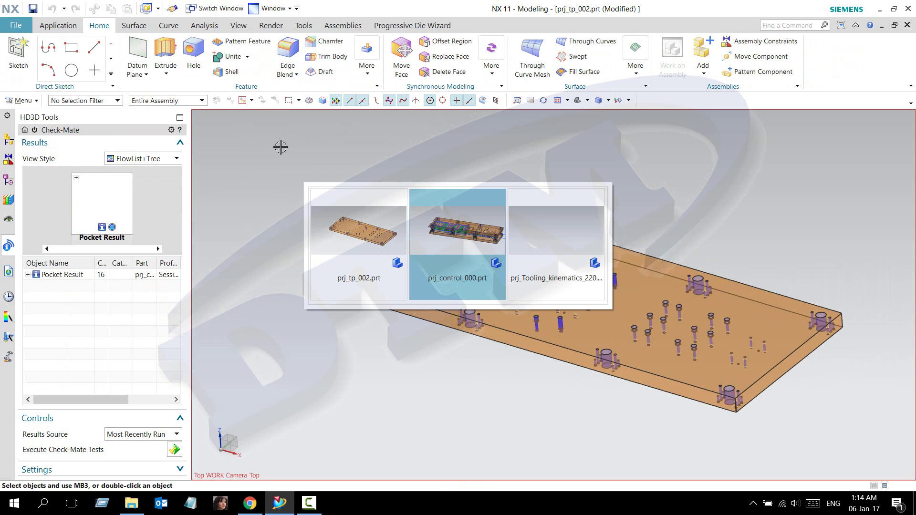
{"action": "left_click", "coordinate": [447, 255]}
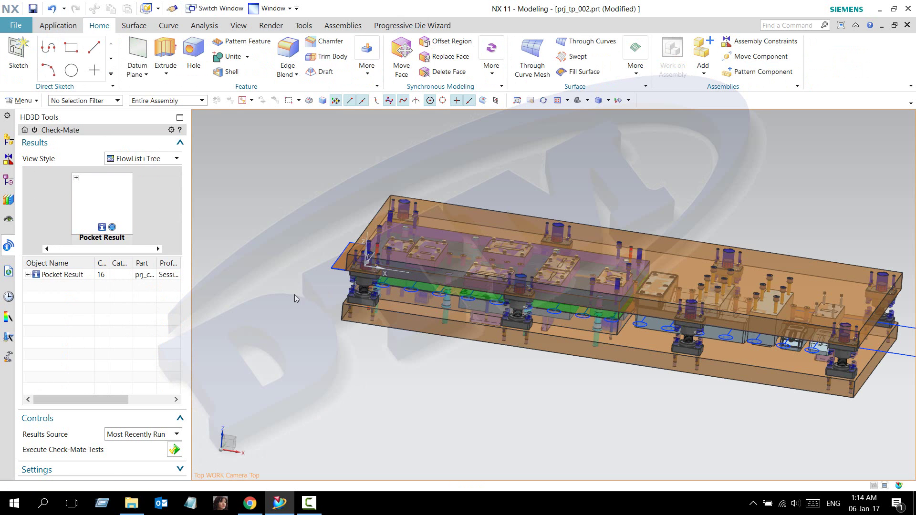
{"action": "mouse_move", "coordinate": [420, 329]}
{"action": "middle_mouse_down"}
{"action": "mouse_move", "coordinate": [438, 334]}
{"action": "mouse_move", "coordinate": [286, 297]}
{"action": "middle_mouse_up"}
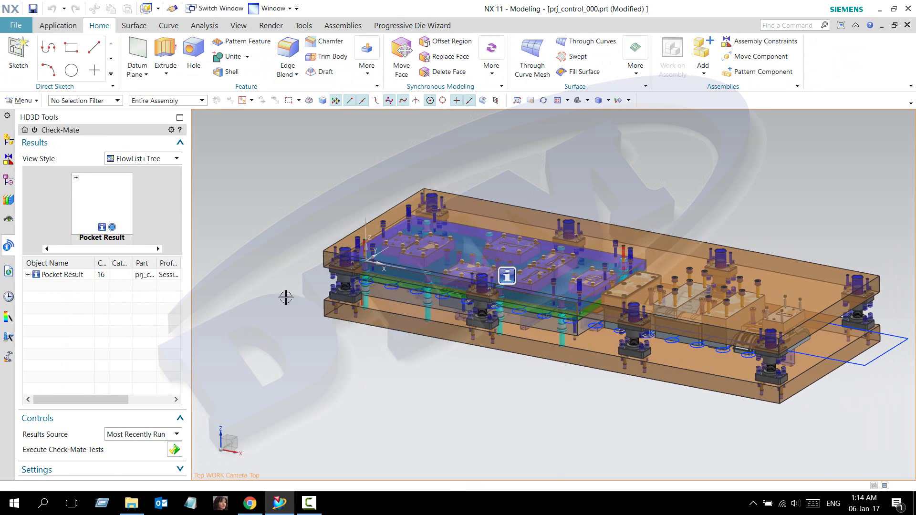
{"action": "mouse_move", "coordinate": [334, 333]}
{"action": "middle_mouse_down"}
{"action": "mouse_move", "coordinate": [332, 348]}
{"action": "mouse_move", "coordinate": [278, 370]}
{"action": "middle_mouse_up"}
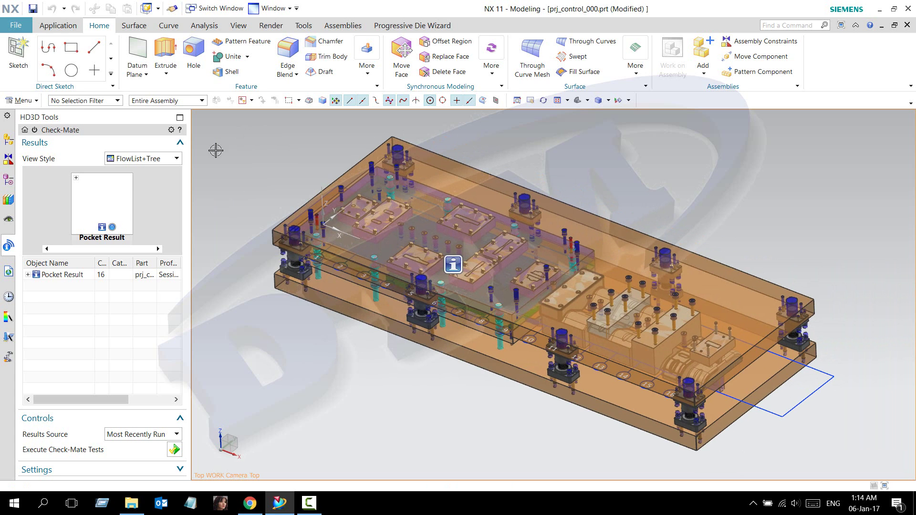
{"action": "left_click", "coordinate": [8, 218]}
Expand the Upper die base and hide the top plate.
{"action": "left_click", "coordinate": [42, 211]}
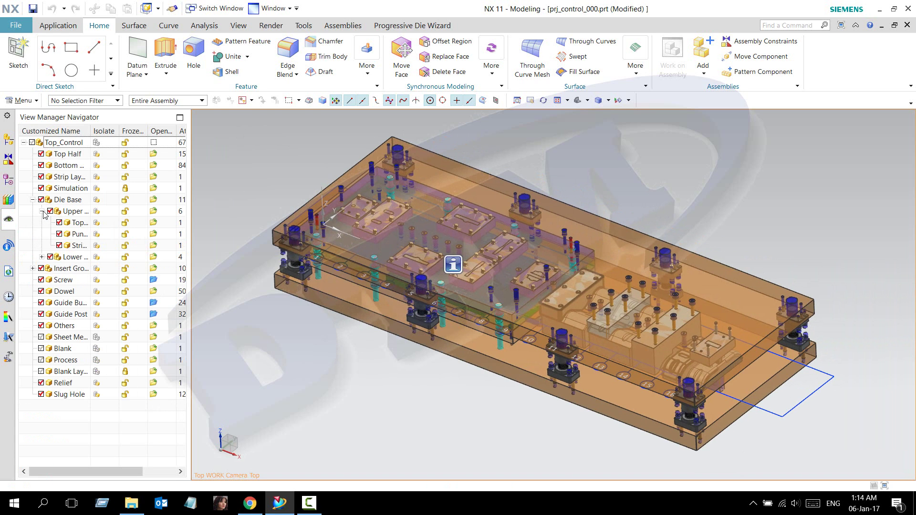
{"action": "left_click", "coordinate": [70, 226]}
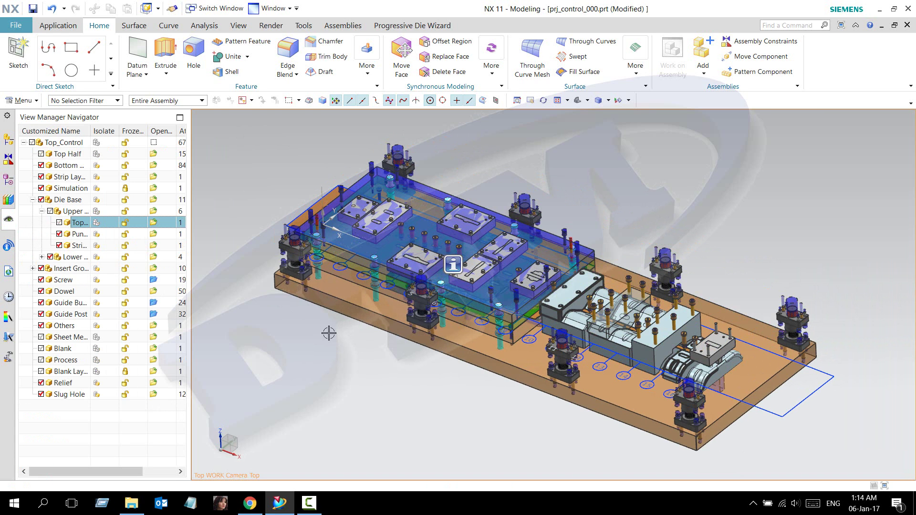
{"action": "middle_click_drag", "start_coordinate": [334, 318], "coordinate": [395, 231]}
{"action": "scroll", "coordinate": [395, 232], "scroll_direction": "up", "scroll_amount": 5}
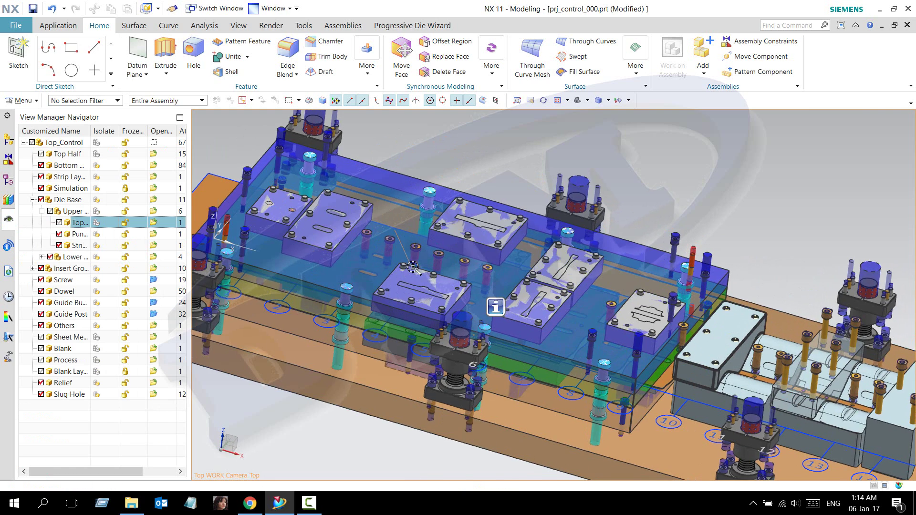
{"action": "middle_click_drag", "start_coordinate": [513, 173], "coordinate": [513, 165], "text": "shift"}
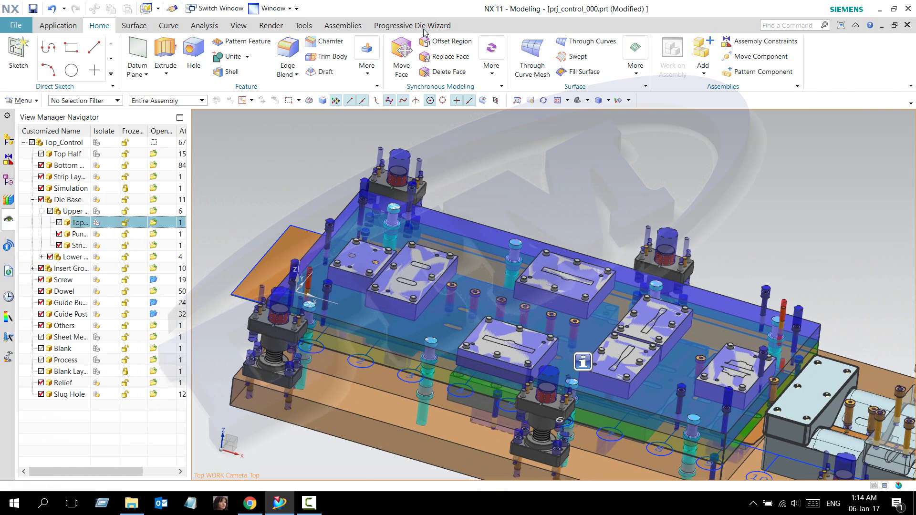
Subtract pockets into the punch plate for all intersecting components (67).
{"action": "left_click", "coordinate": [412, 26]}
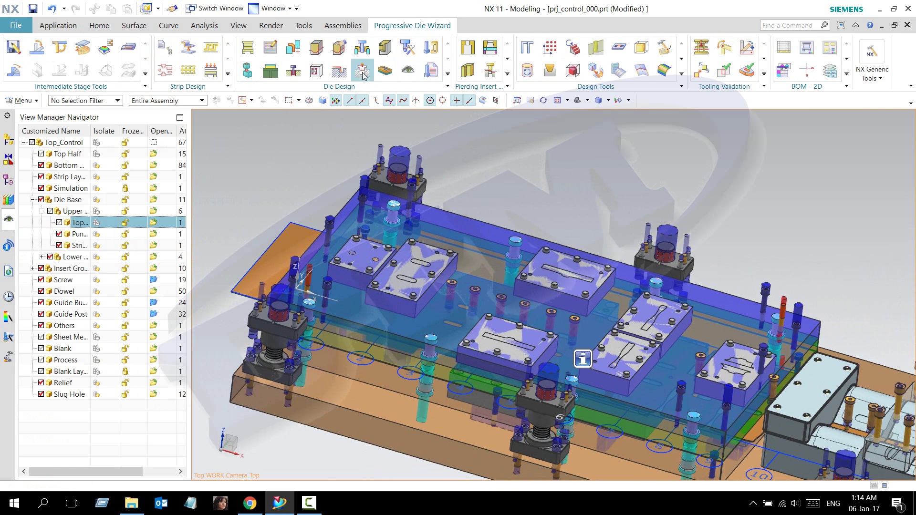
{"action": "left_click", "coordinate": [362, 71]}
{"action": "left_click", "coordinate": [441, 231]}
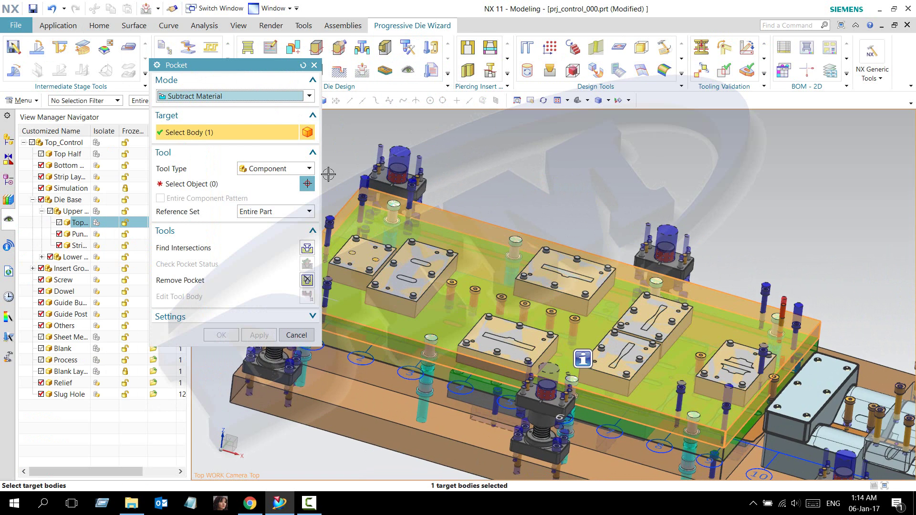
{"action": "left_click", "coordinate": [307, 248]}
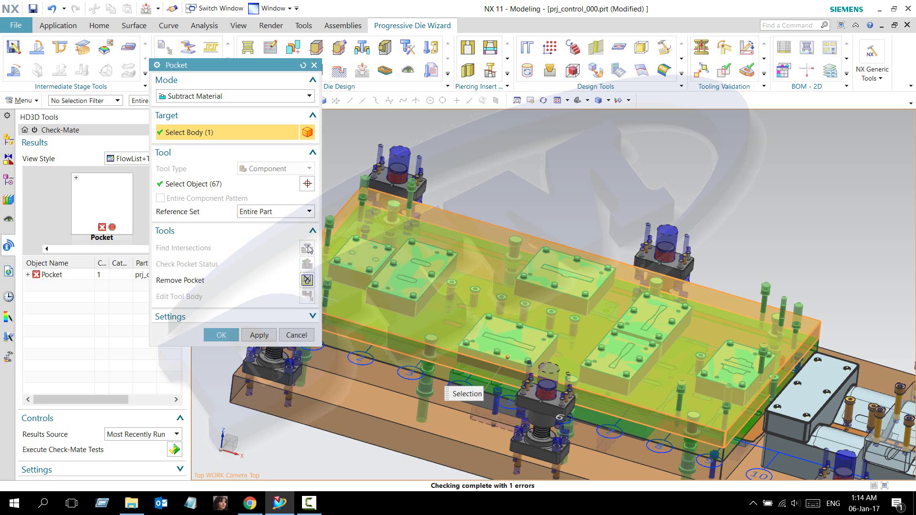
{"action": "left_click", "coordinate": [221, 334]}
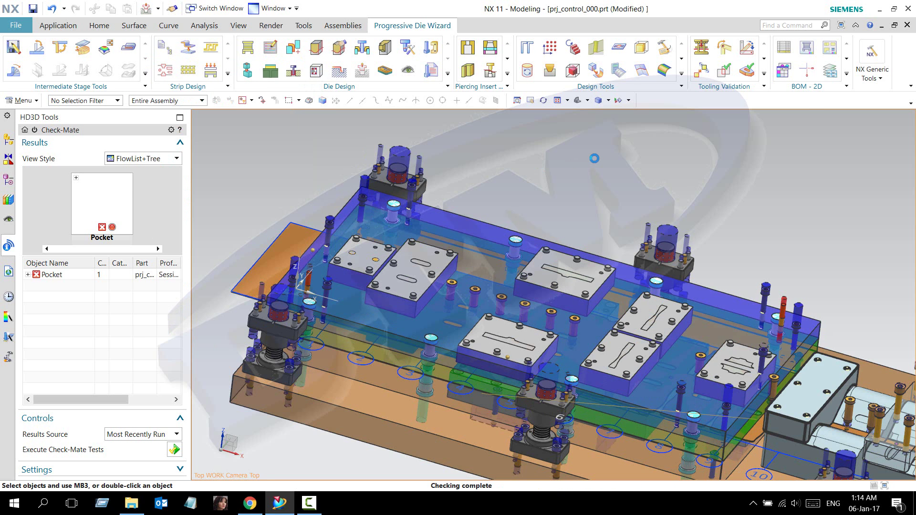
Check the 8 Pocket Result entries, then bring up the punch plate's options.
{"action": "left_click", "coordinate": [28, 275]}
{"action": "left_click", "coordinate": [28, 274]}
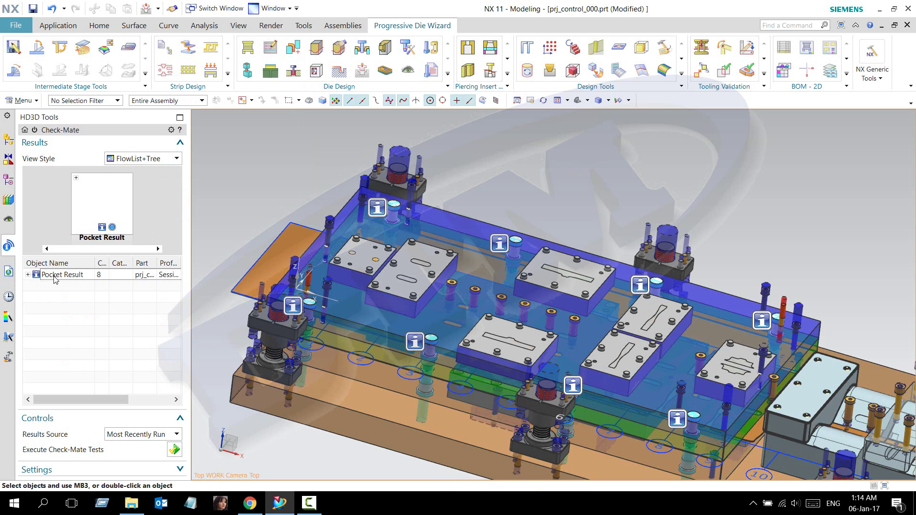
{"action": "right_click", "coordinate": [459, 184]}
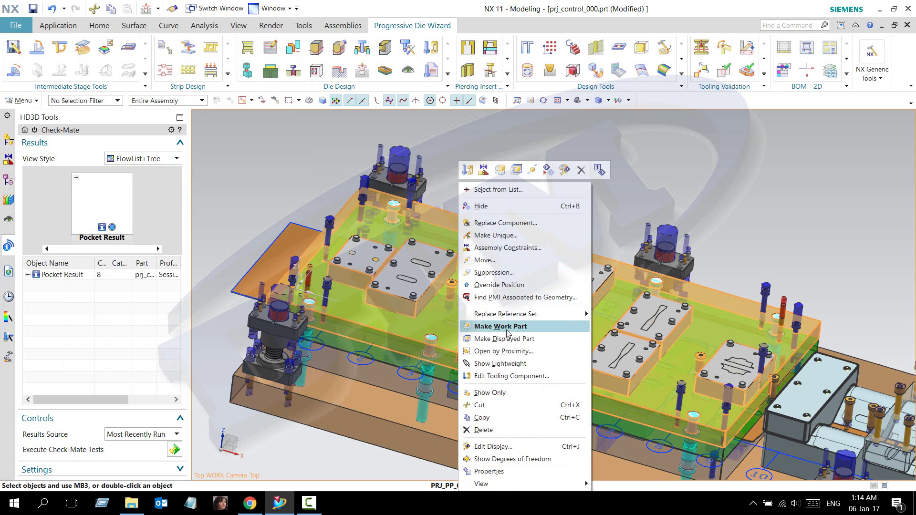
{"action": "left_click", "coordinate": [504, 339]}
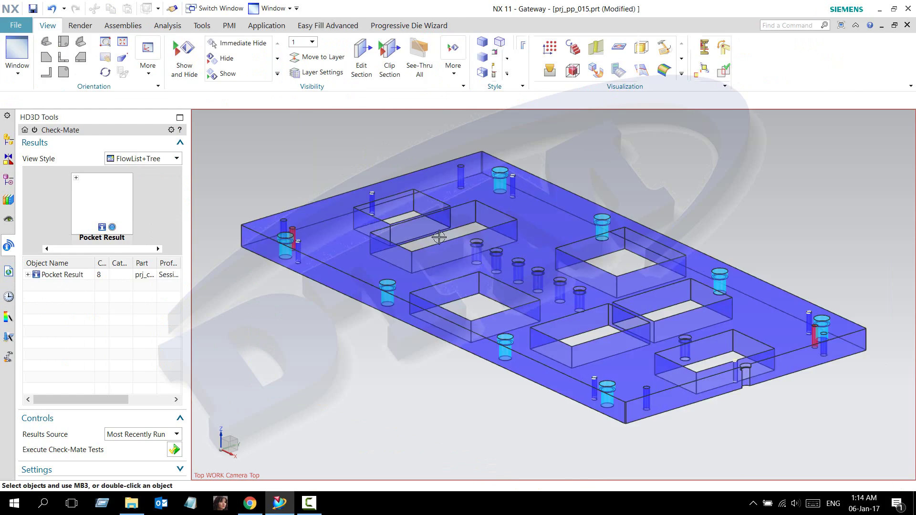
{"action": "mouse_move", "coordinate": [475, 214]}
{"action": "middle_mouse_down"}
{"action": "mouse_move", "coordinate": [452, 272]}
{"action": "mouse_move", "coordinate": [424, 227]}
{"action": "middle_mouse_up"}
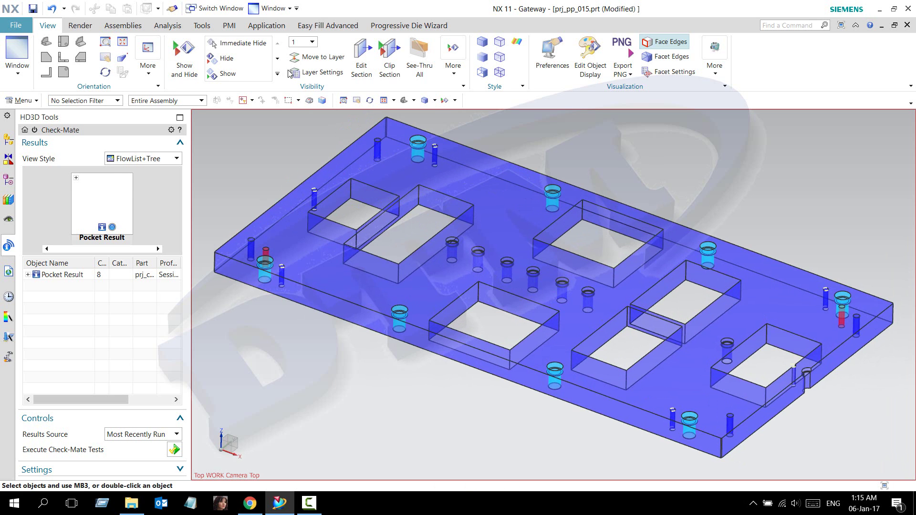
{"action": "left_click", "coordinate": [217, 8]}
{"action": "left_click", "coordinate": [410, 225]}
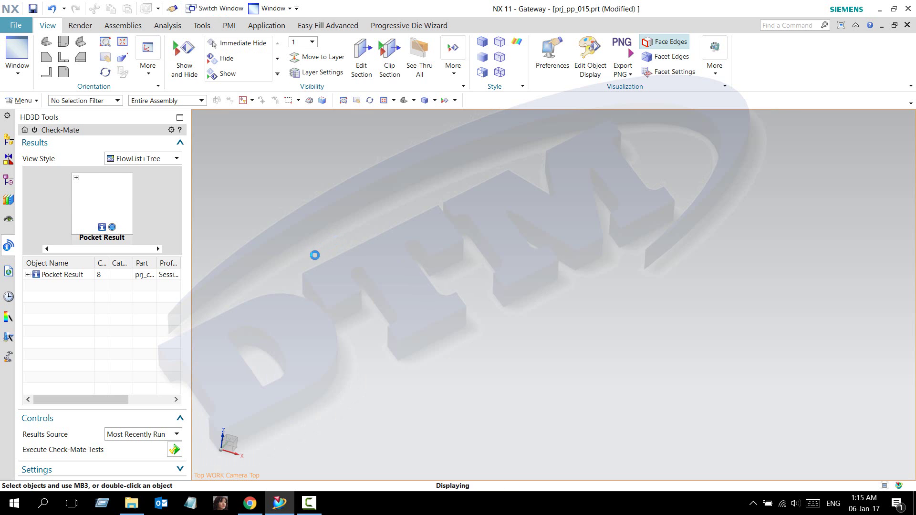